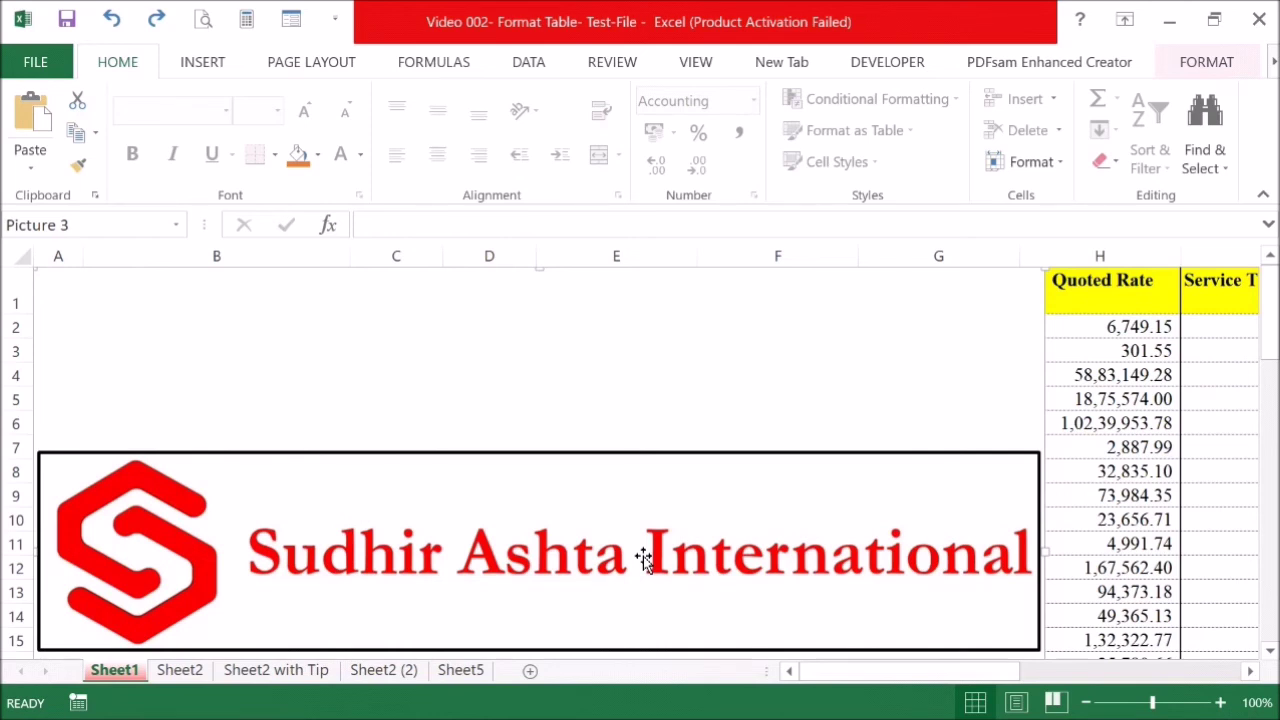
Delete the company logo picture covering the Sheet1 table and look at the units of measure in column C.
{"action": "key", "text": "Delete"}
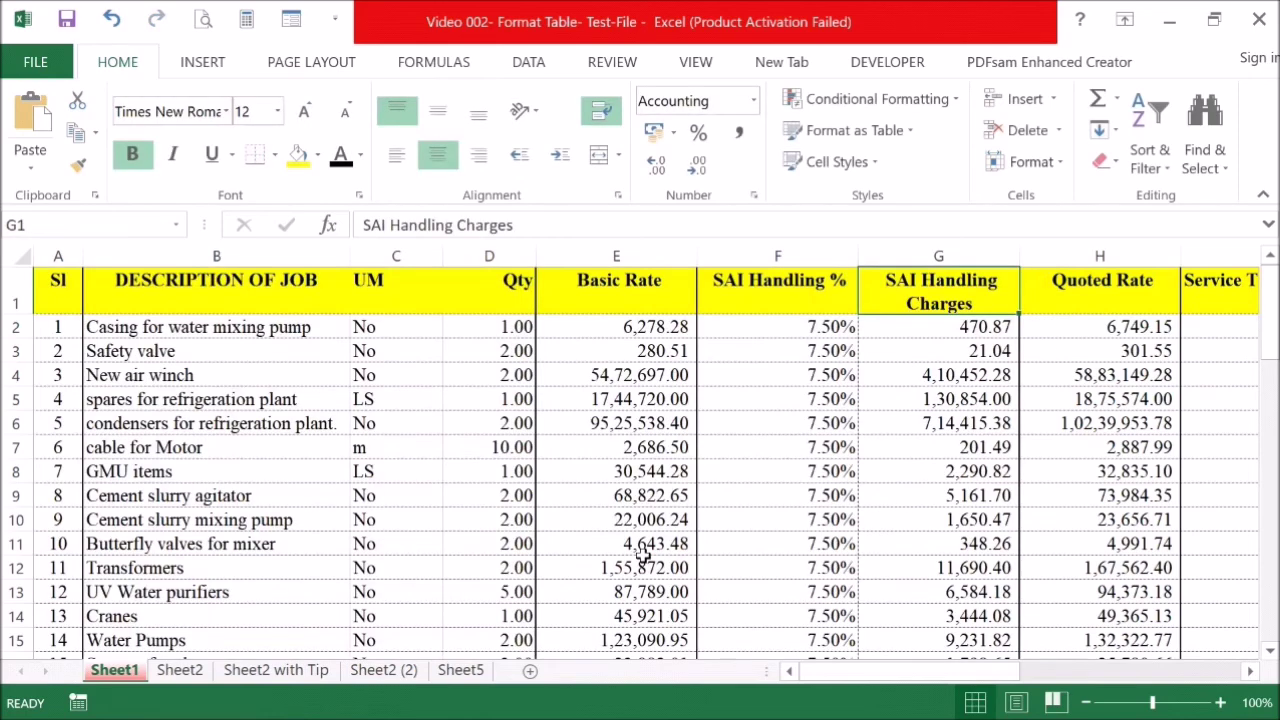
{"action": "left_click", "coordinate": [364, 448]}
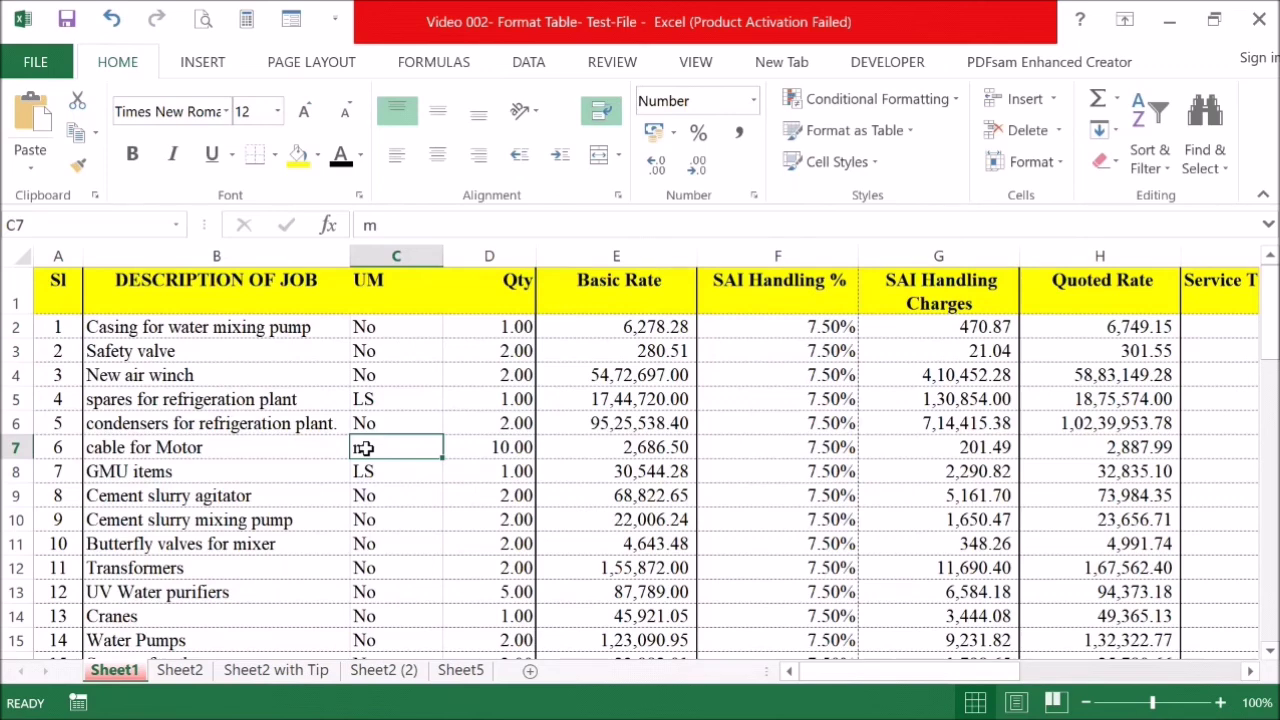
{"action": "key", "text": "Up"}
{"action": "key", "text": "Up"}
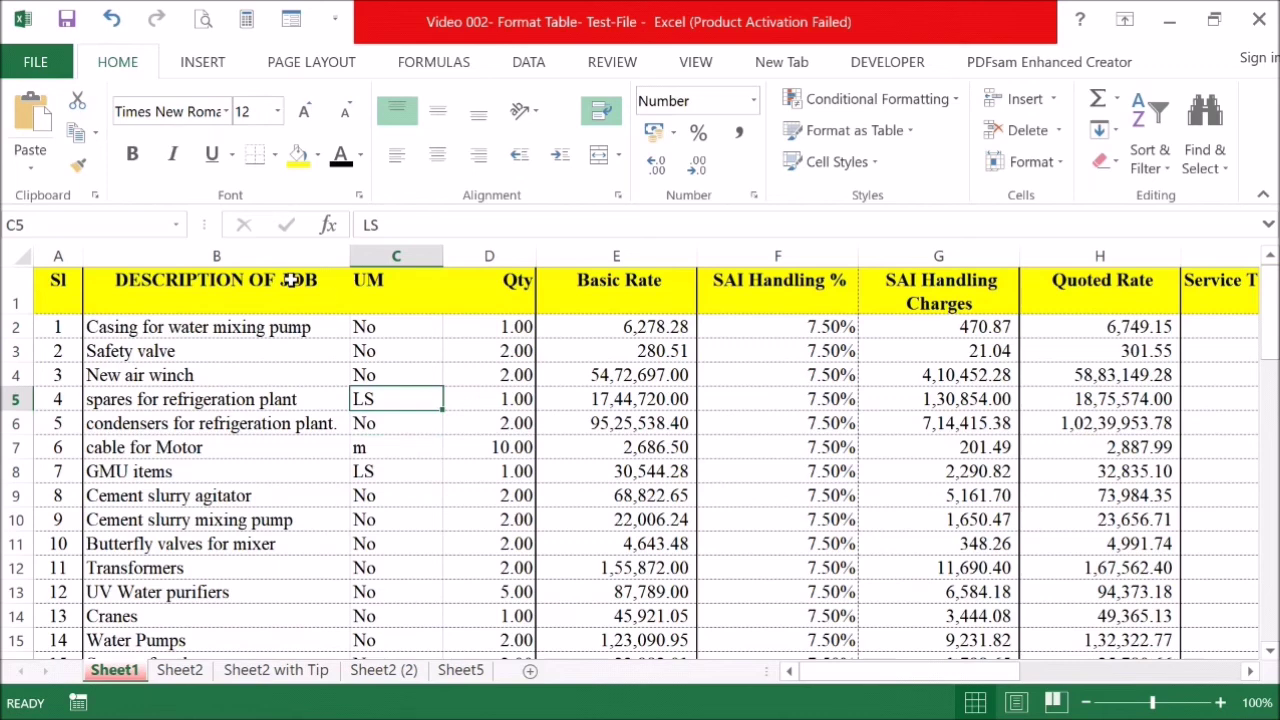
Examine the Sheet1 column headings one by one from DESCRIPTION OF JOB to G TOTAL AMOUNT.
{"action": "left_click", "coordinate": [289, 281]}
{"action": "key", "text": "Right"}
{"action": "key", "text": "Right"}
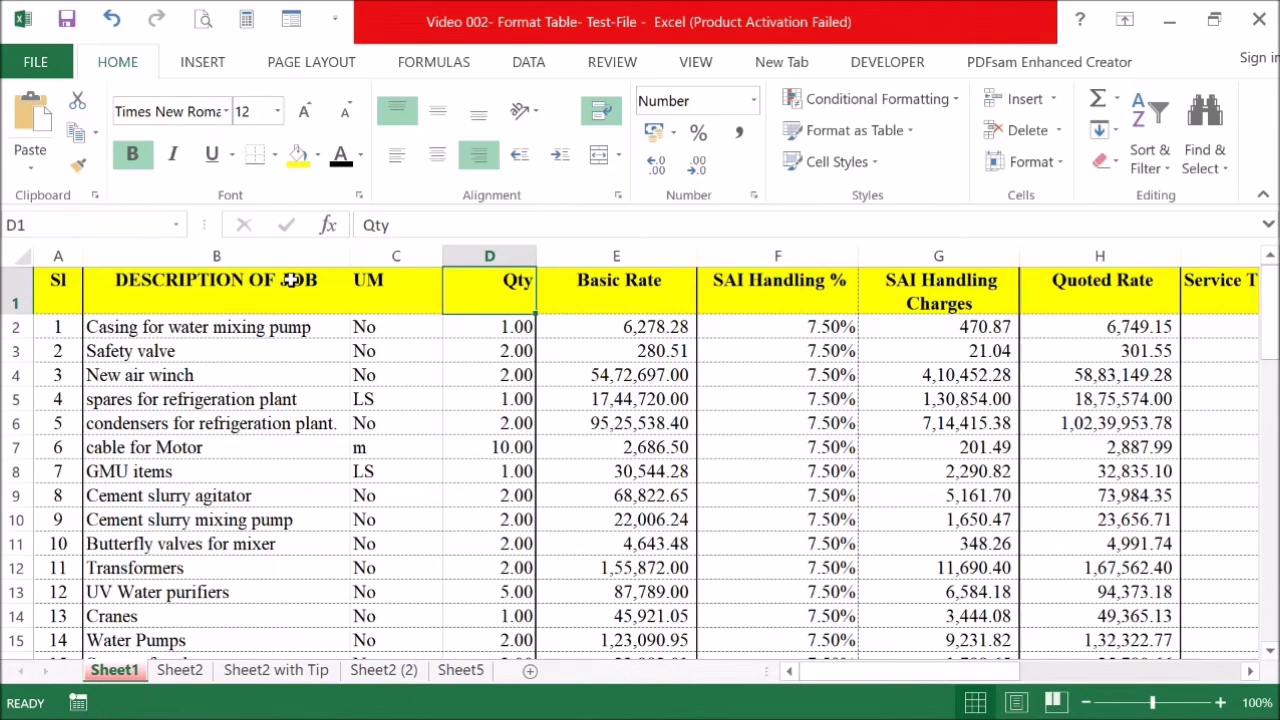
{"action": "key", "text": "Right"}
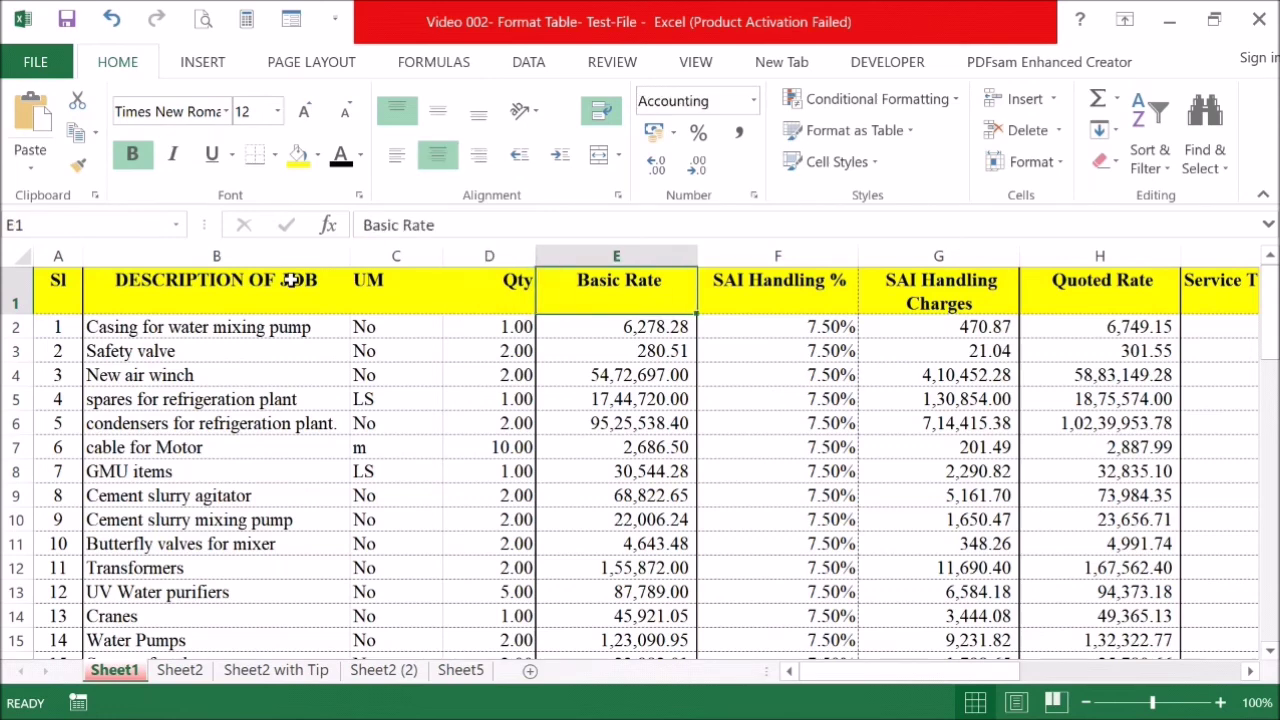
{"action": "key", "text": "Right"}
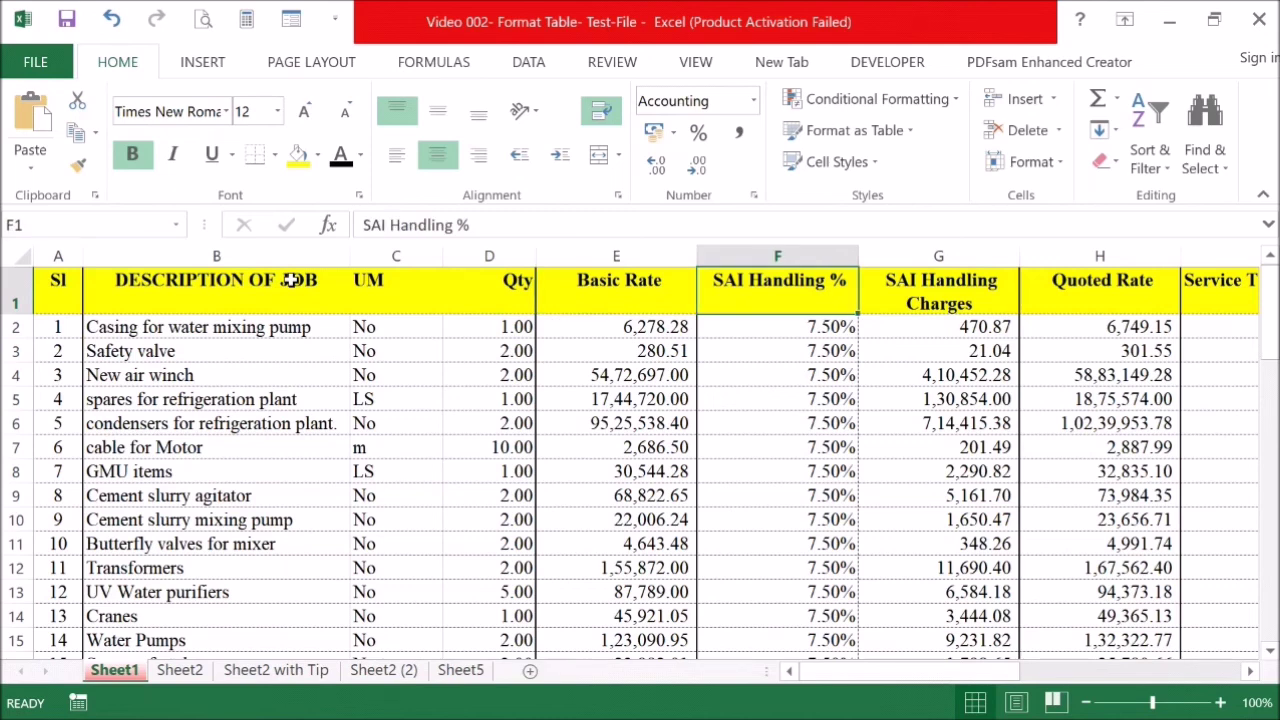
{"action": "key", "text": "Right"}
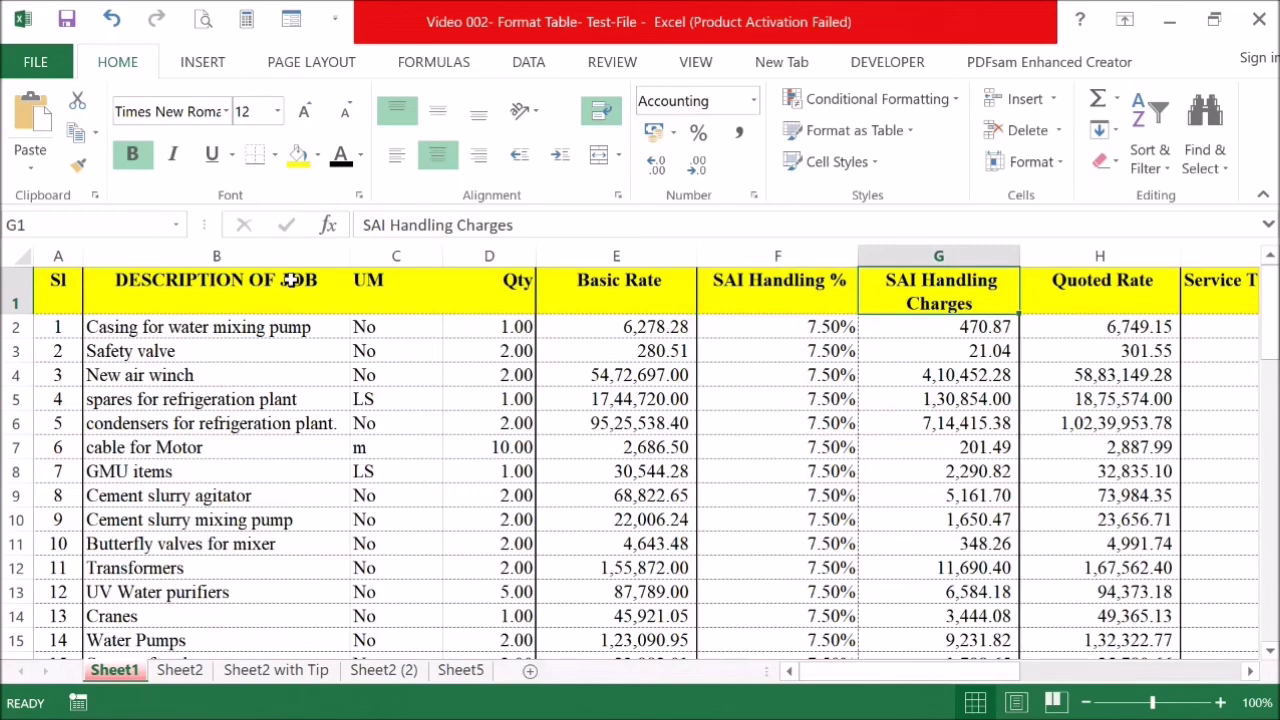
{"action": "key", "text": "Right"}
{"action": "key", "text": "Right"}
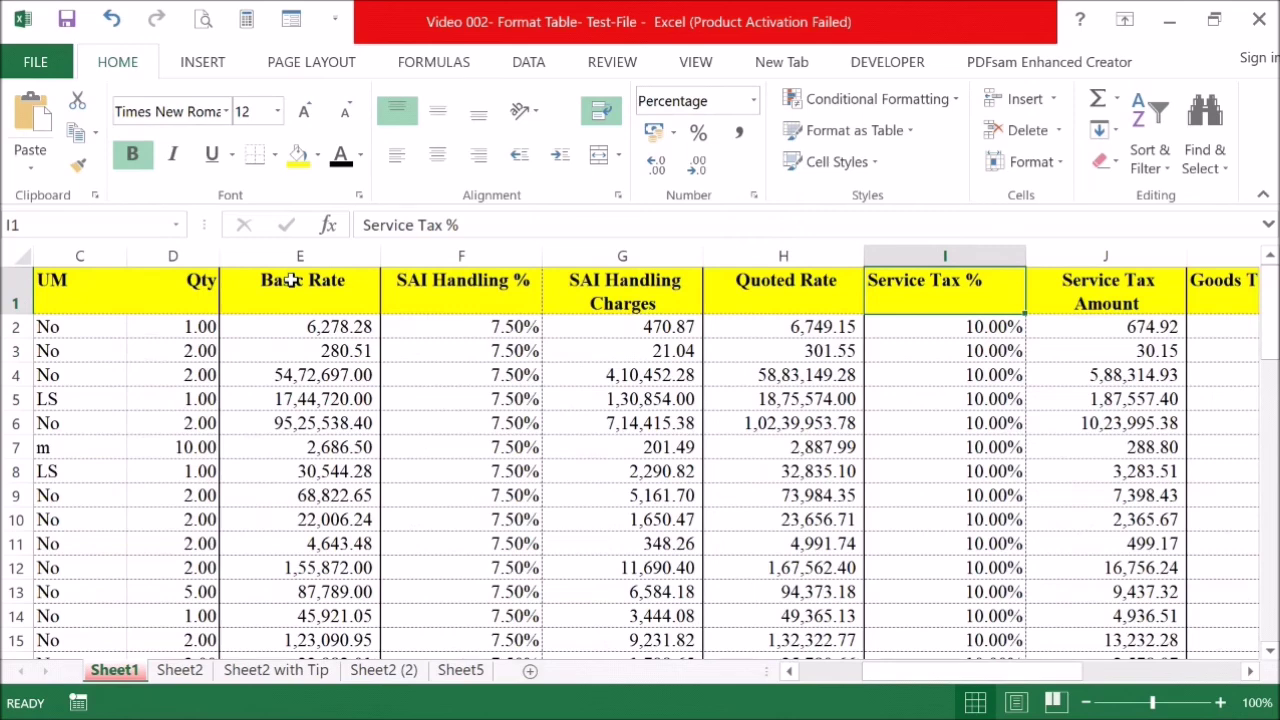
{"action": "key", "text": "Right"}
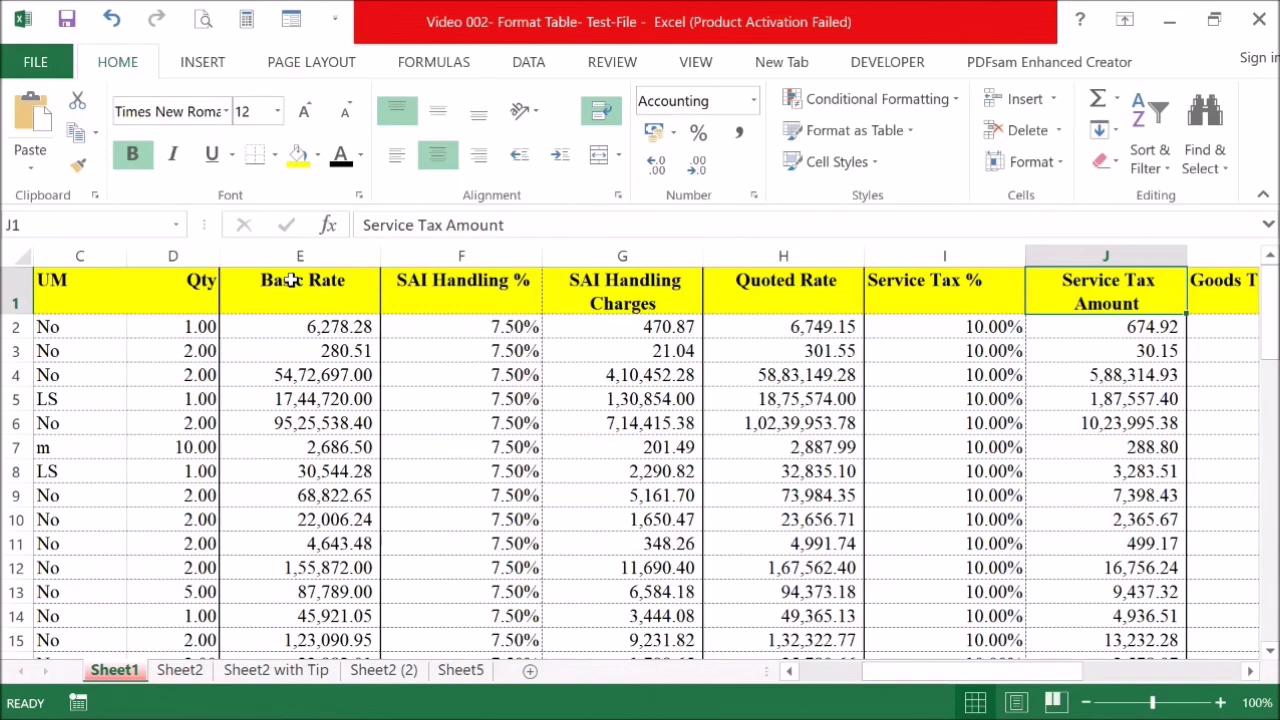
{"action": "key", "text": "Right"}
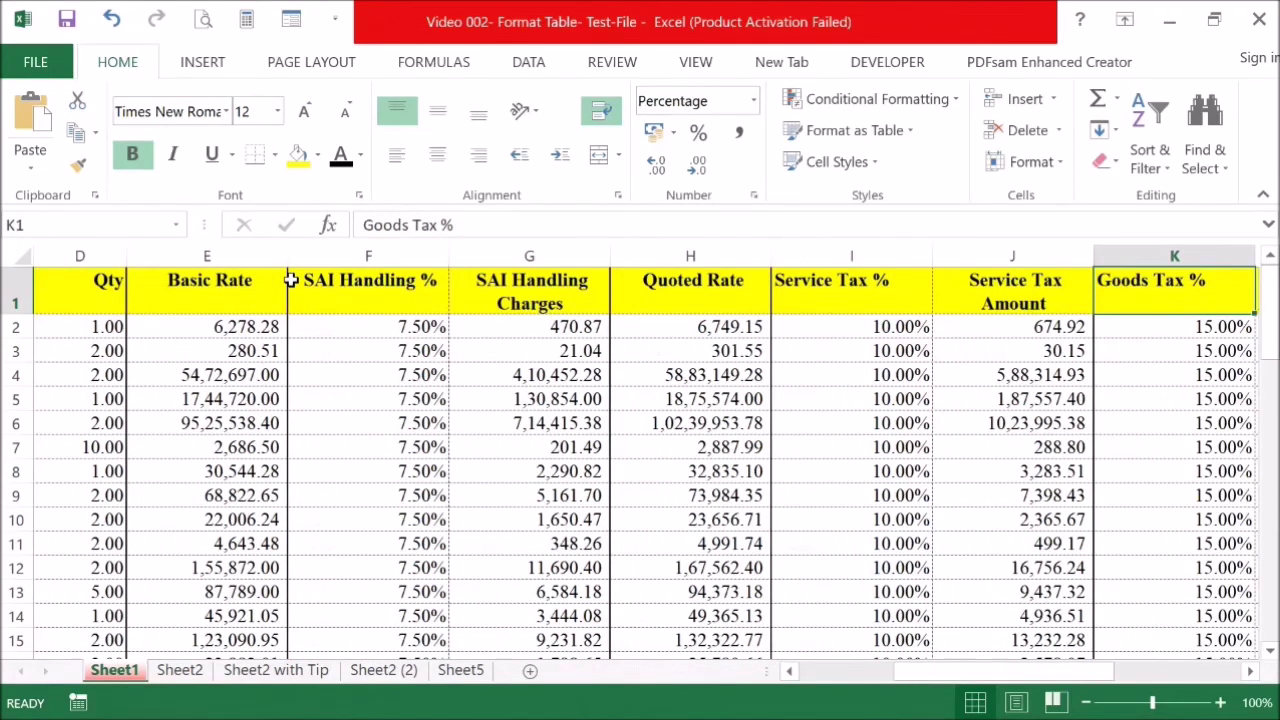
{"action": "key", "text": "Right"}
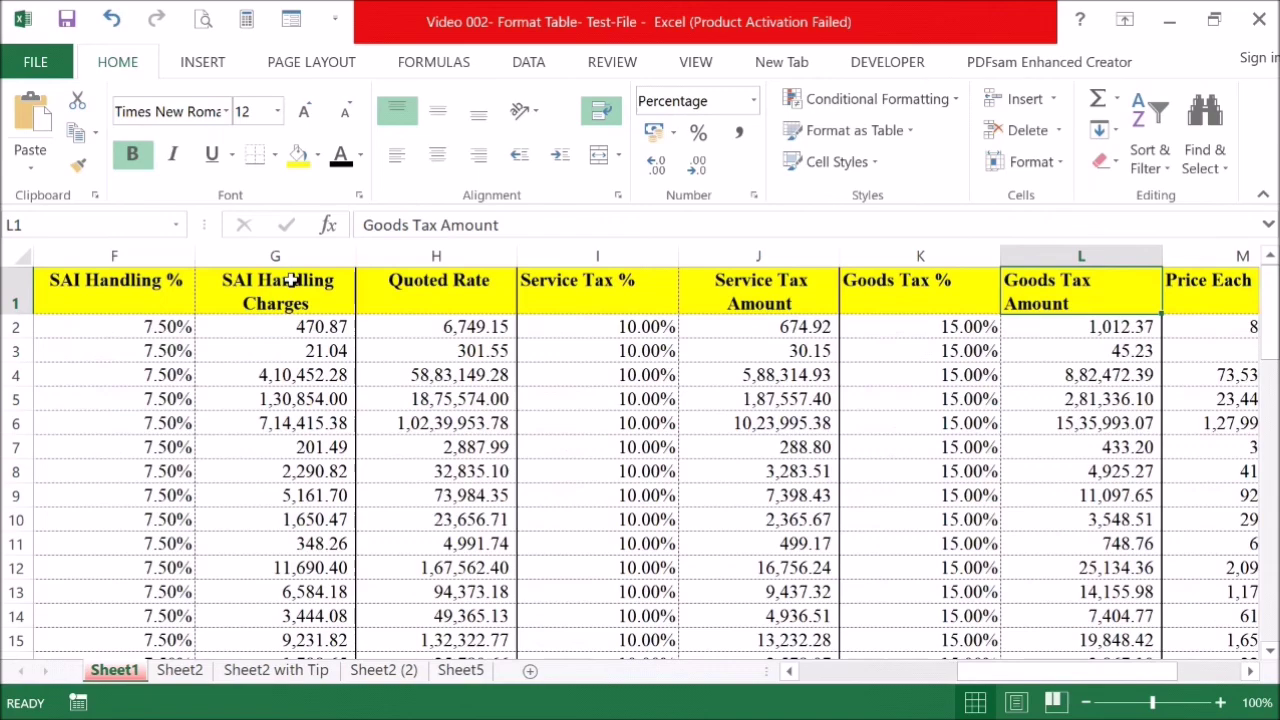
{"action": "key", "text": "Right"}
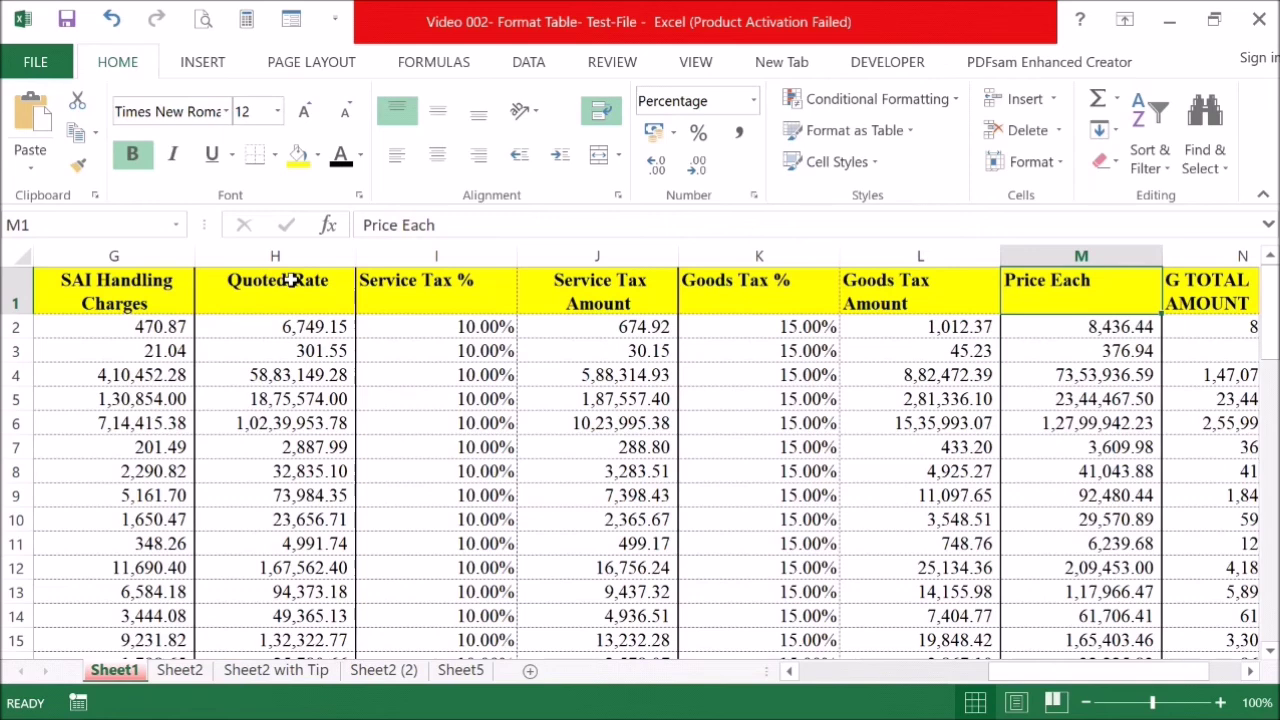
{"action": "key", "text": "Right"}
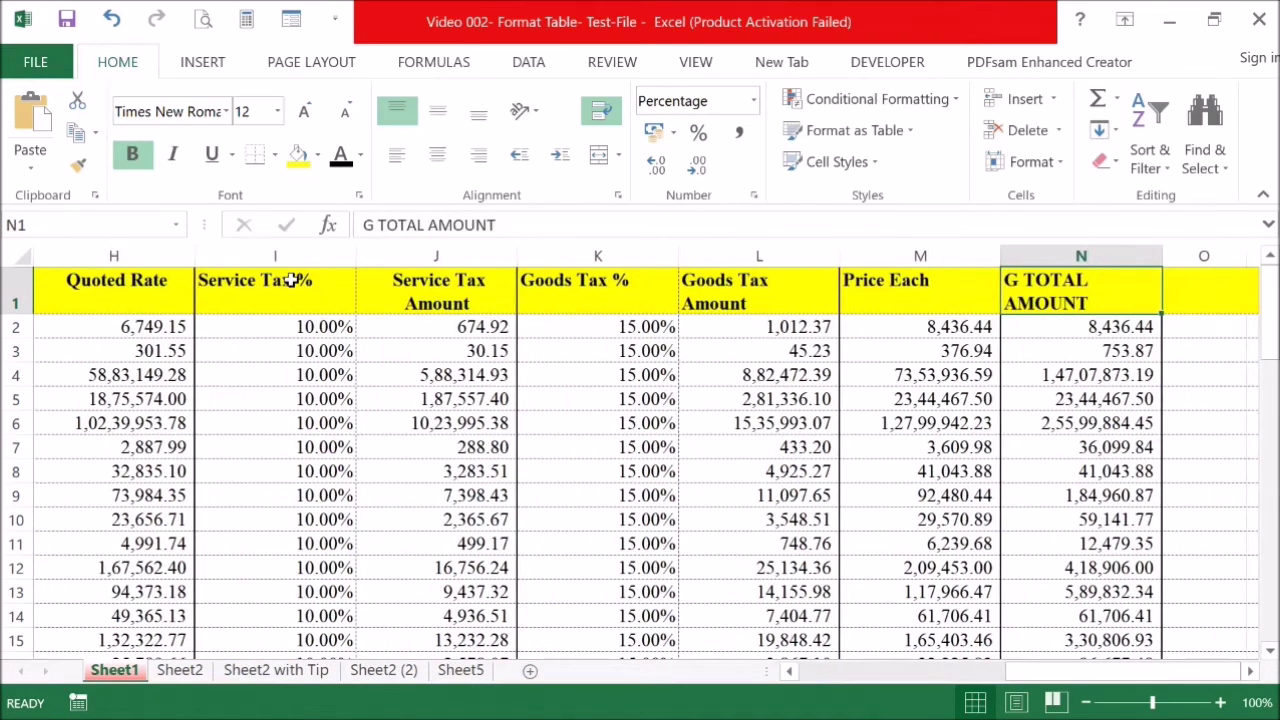
{"action": "key", "text": "Left"}
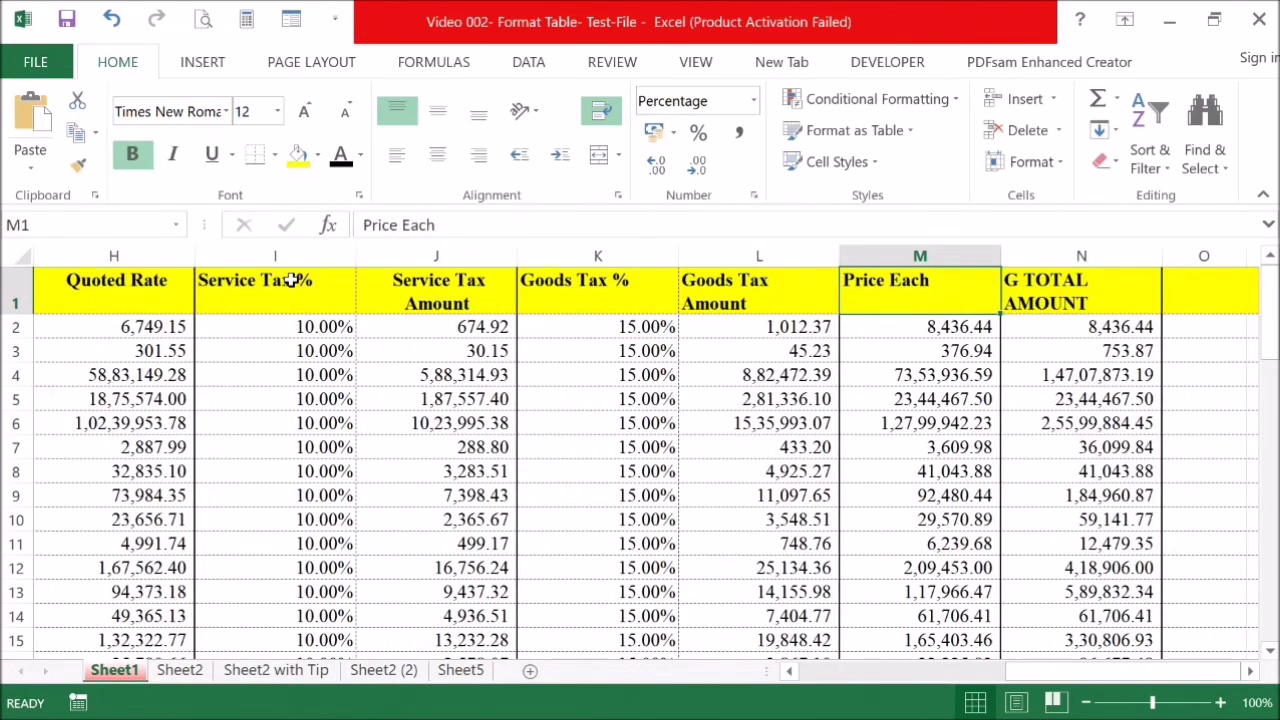
Inspect the grand total formula in N63, at the end of the G TOTAL AMOUNT column.
{"action": "left_click", "coordinate": [1062, 310]}
{"action": "scroll", "coordinate": [1062, 310], "scroll_direction": "down", "scroll_amount": 17}
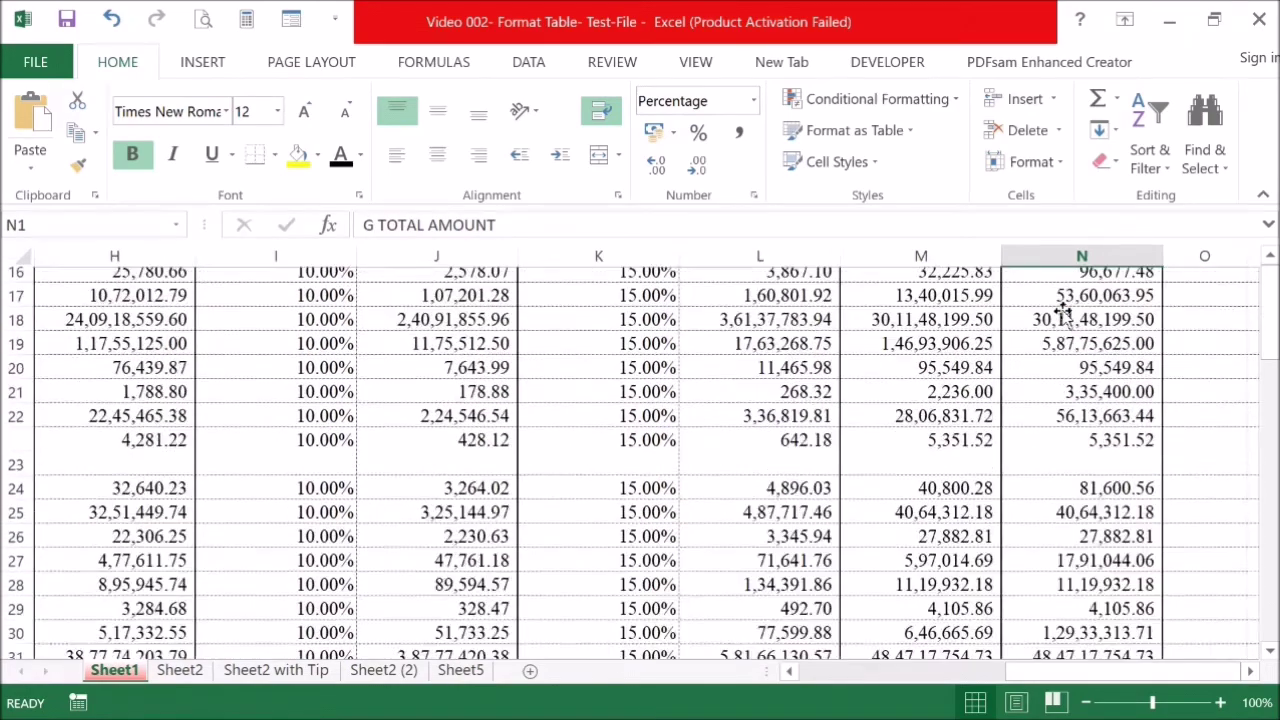
{"action": "scroll", "coordinate": [1062, 310], "scroll_direction": "down", "scroll_amount": 3}
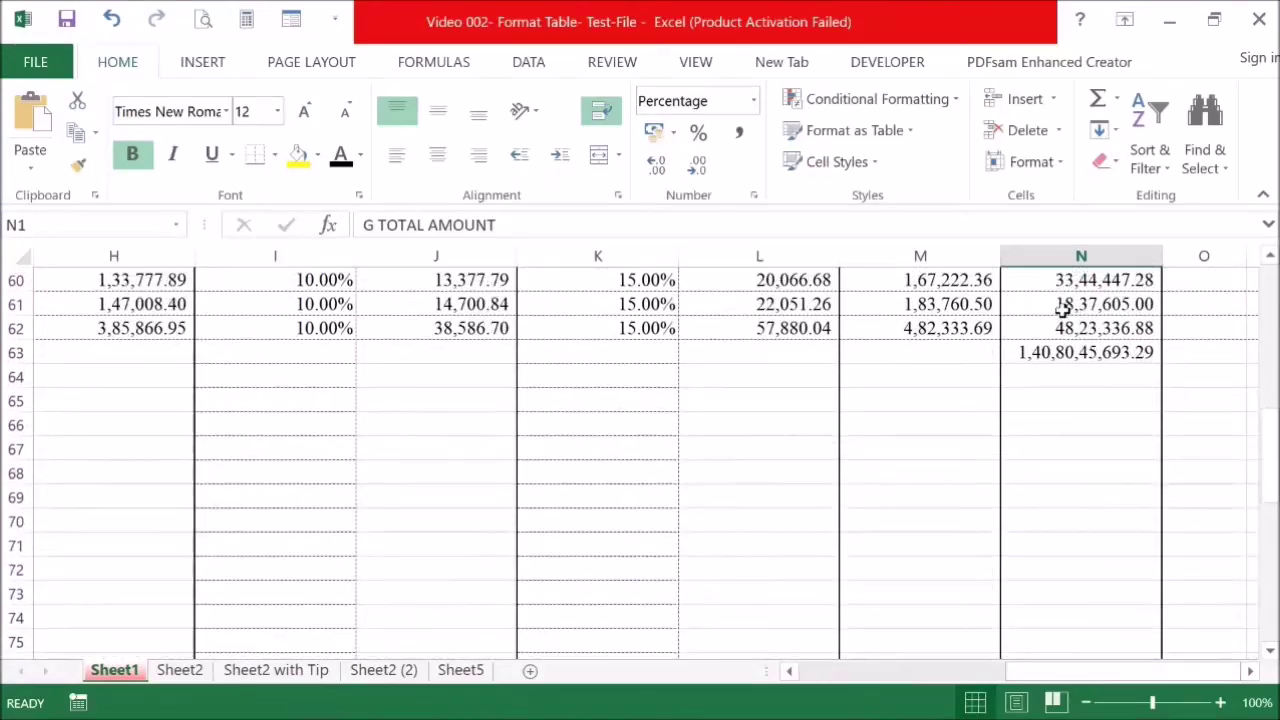
{"action": "left_click", "coordinate": [1092, 354]}
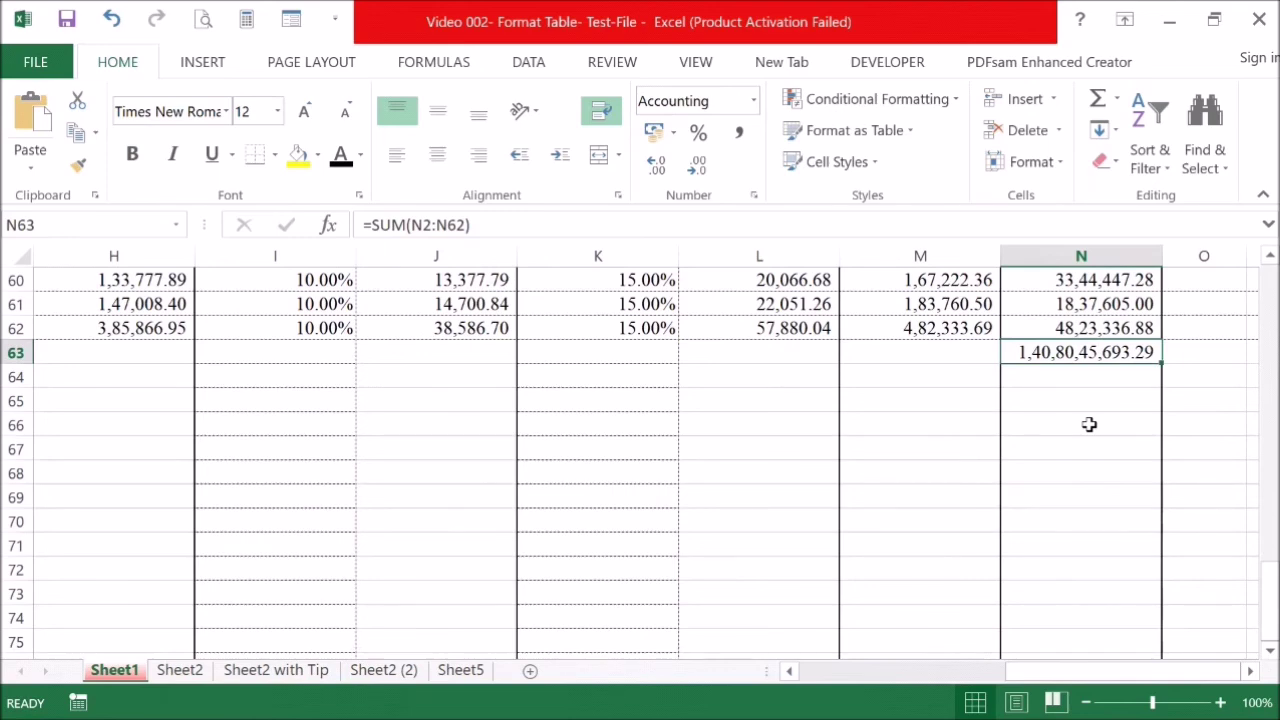
On Sheet2, calculate the first item's SAI Handling Charges in G2 with the formula =E2*F2.
{"action": "left_click", "coordinate": [192, 671]}
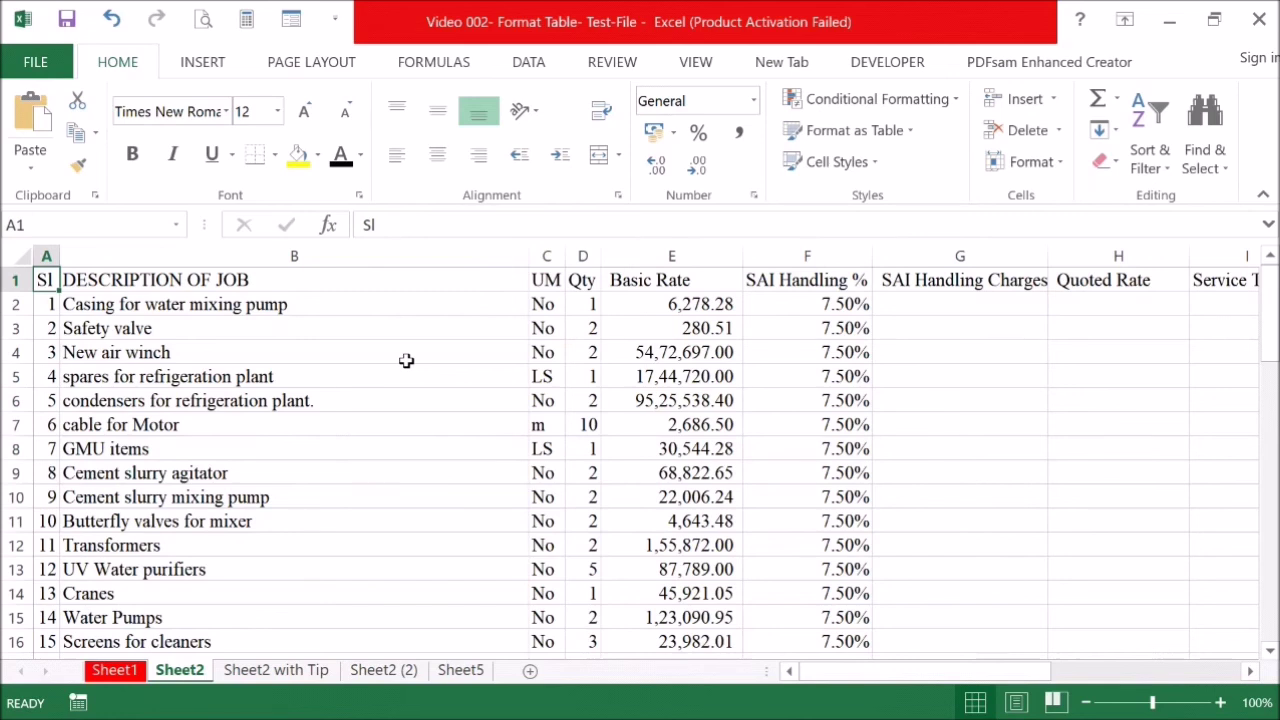
{"action": "key", "text": "Right"}
{"action": "key", "text": "Right"}
{"action": "key", "text": "Right"}
{"action": "key", "text": "Right"}
{"action": "key", "text": "Right"}
{"action": "key", "text": "Right"}
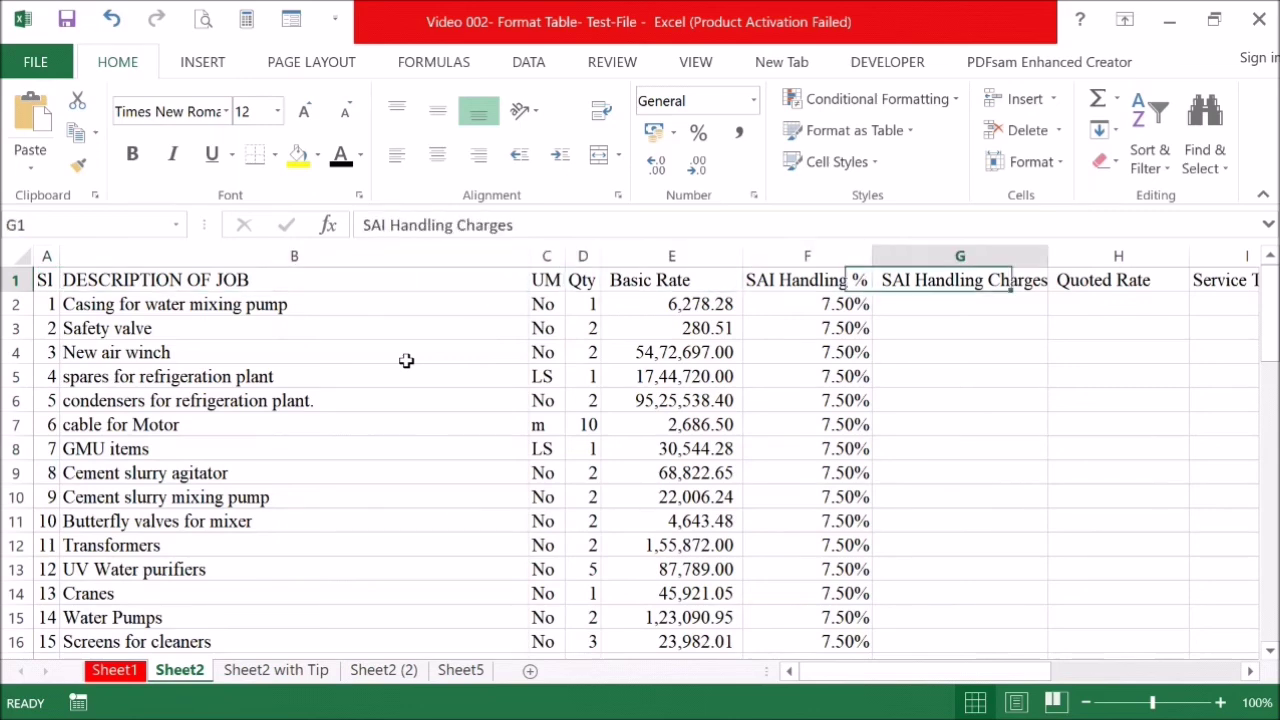
{"action": "key", "text": "Down"}
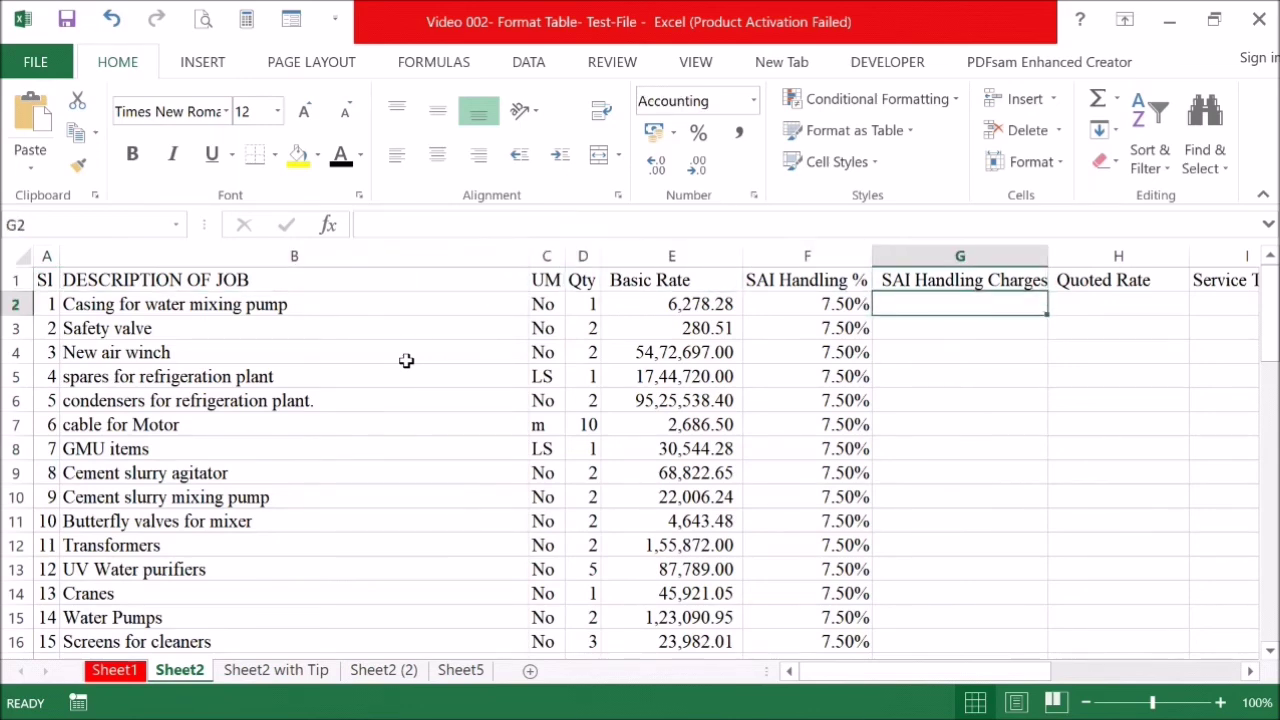
{"action": "key", "text": "Right"}
{"action": "key", "text": "Right"}
{"action": "key", "text": "Left"}
{"action": "key", "text": "Left"}
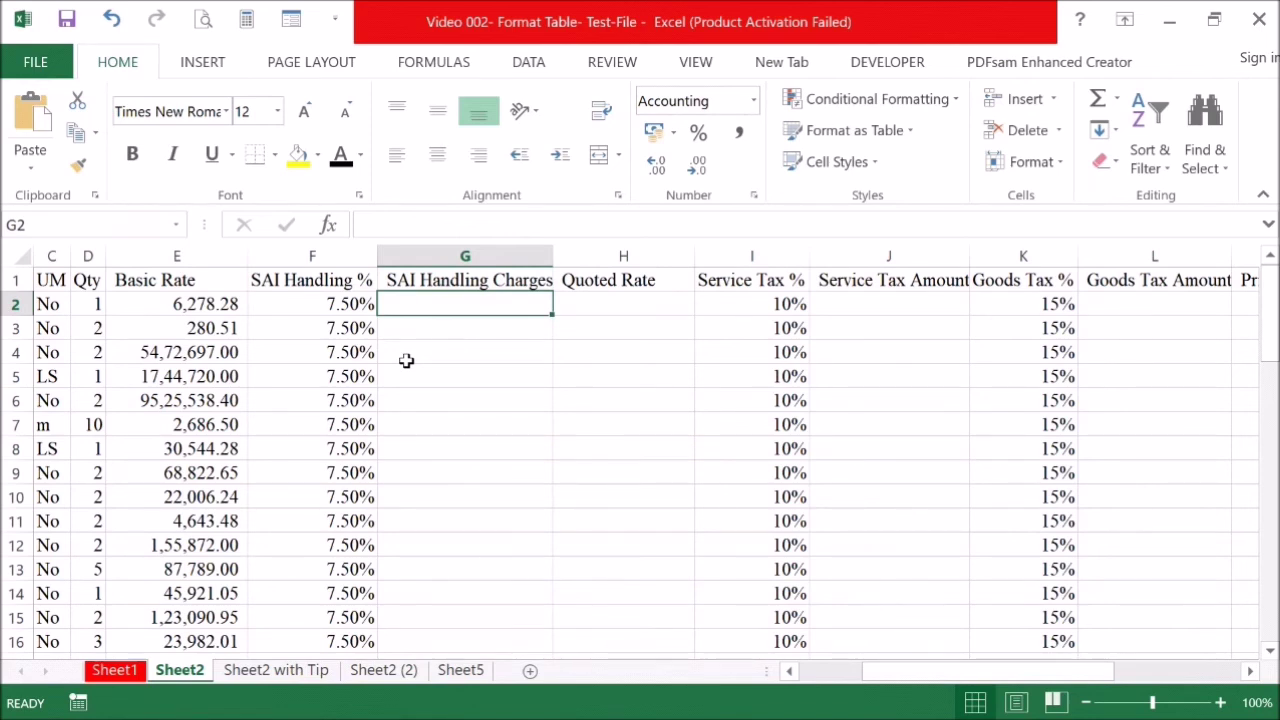
{"action": "type", "text": "="}
{"action": "key", "text": "Left"}
{"action": "key", "text": "Left"}
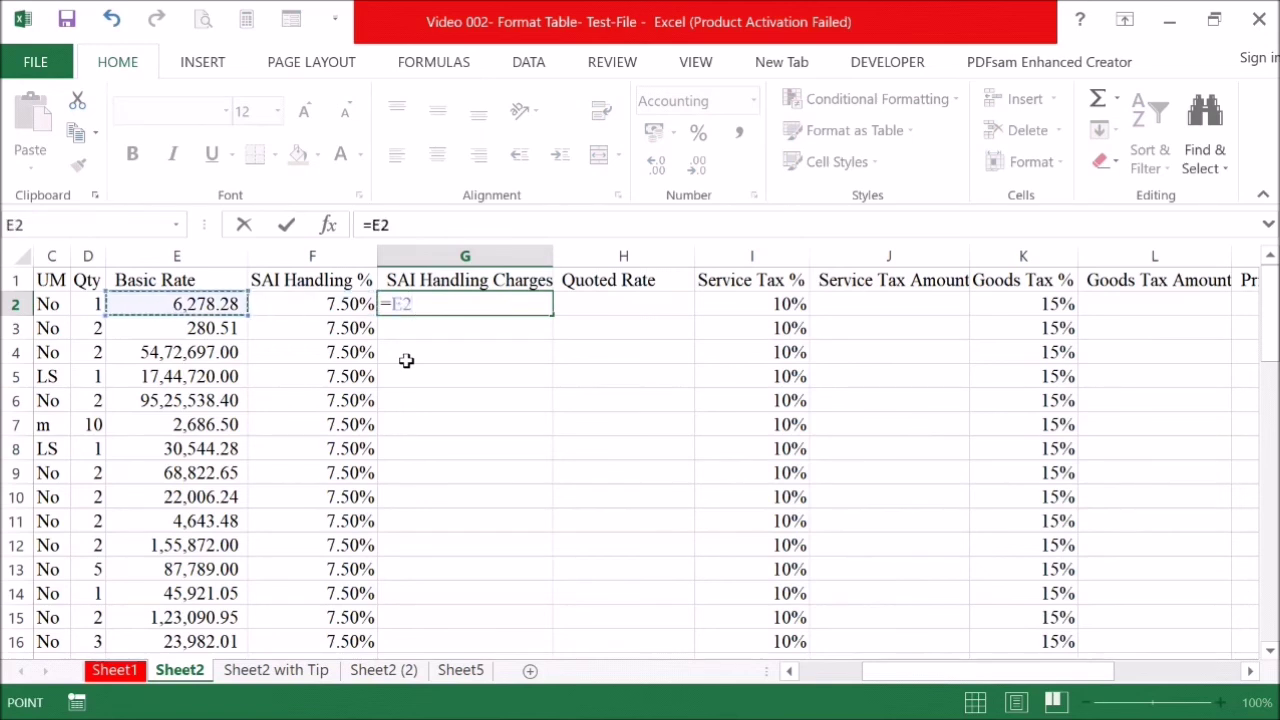
{"action": "type", "text": "*"}
{"action": "key", "text": "Left"}
{"action": "key", "text": "Return"}
{"action": "key", "text": "Up"}
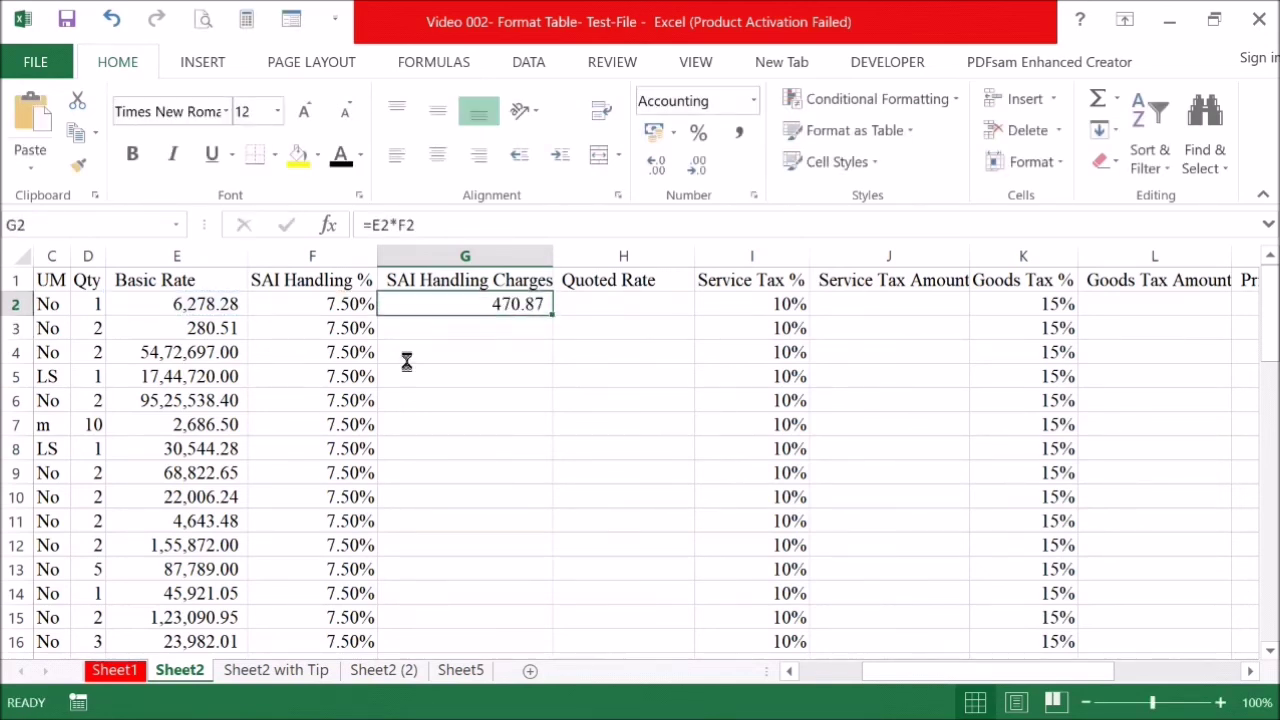
Copy the SAI Handling Charges formula from G2 down the column to row 62.
{"action": "key", "text": "ctrl+c"}
{"action": "key", "text": "shift+Down"}
{"action": "key", "text": "shift+Down"}
{"action": "key", "text": "shift+Down"}
{"action": "key", "text": "shift+Down"}
{"action": "key", "text": "shift+Down"}
{"action": "key", "text": "shift+Down"}
{"action": "key", "text": "shift+Down"}
{"action": "key", "text": "shift+Down"}
{"action": "key", "text": "shift+Down"}
{"action": "key", "text": "shift+Down"}
{"action": "key", "text": "shift+Down"}
{"action": "key", "text": "shift+Down"}
{"action": "key", "text": "shift+Down"}
{"action": "key", "text": "shift+Down"}
{"action": "key", "text": "shift+Down"}
{"action": "key", "text": "shift+Down"}
{"action": "key", "text": "shift+Down"}
{"action": "key", "text": "shift+Down"}
{"action": "key", "text": "shift+Down"}
{"action": "key", "text": "shift+Down"}
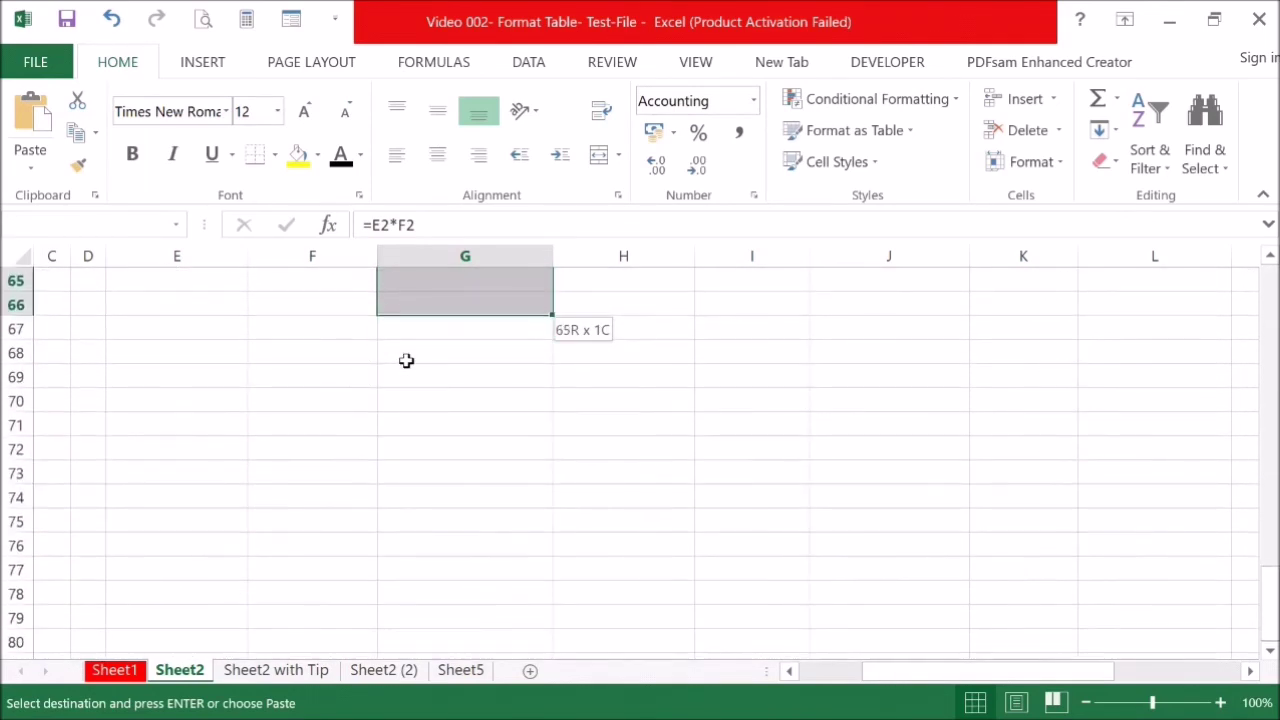
{"action": "key", "text": "shift+Up"}
{"action": "key", "text": "shift+Up"}
{"action": "key", "text": "shift+Up"}
{"action": "key", "text": "shift+Up"}
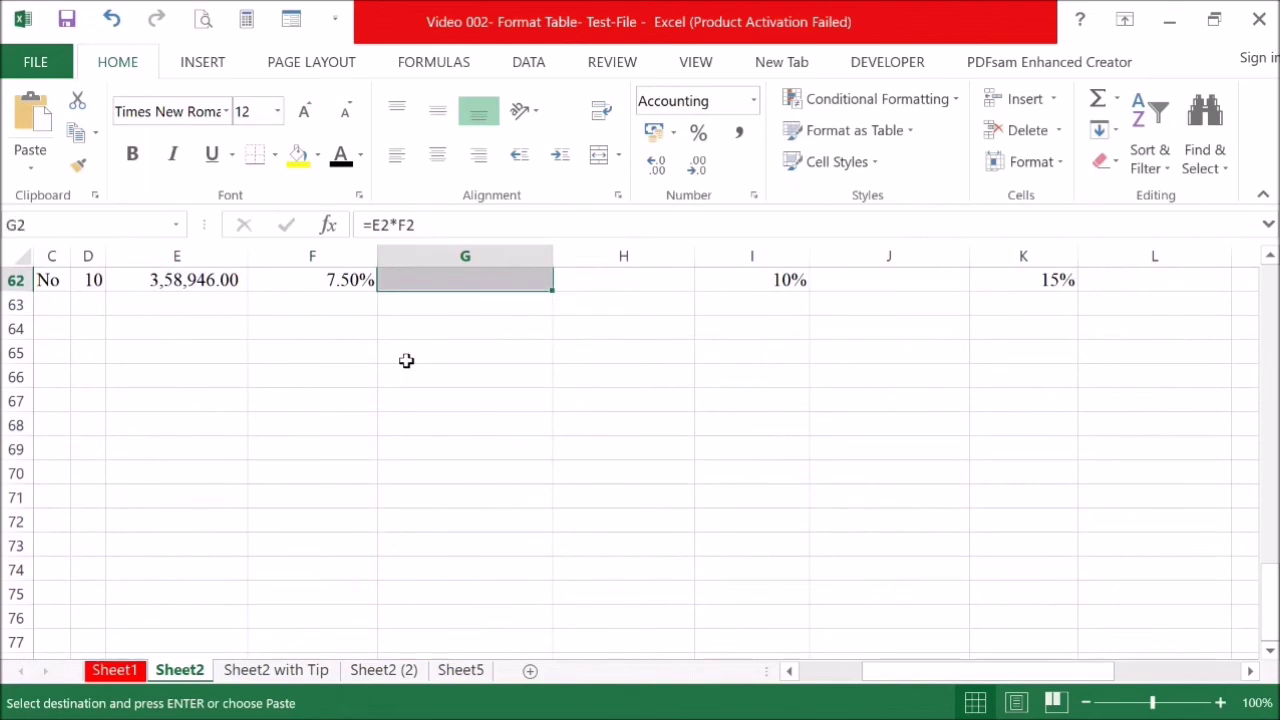
{"action": "key", "text": "ctrl+v"}
Calculate the first item's Quoted Rate in H2 with the formula =E2+G2.
{"action": "key", "text": "Right"}
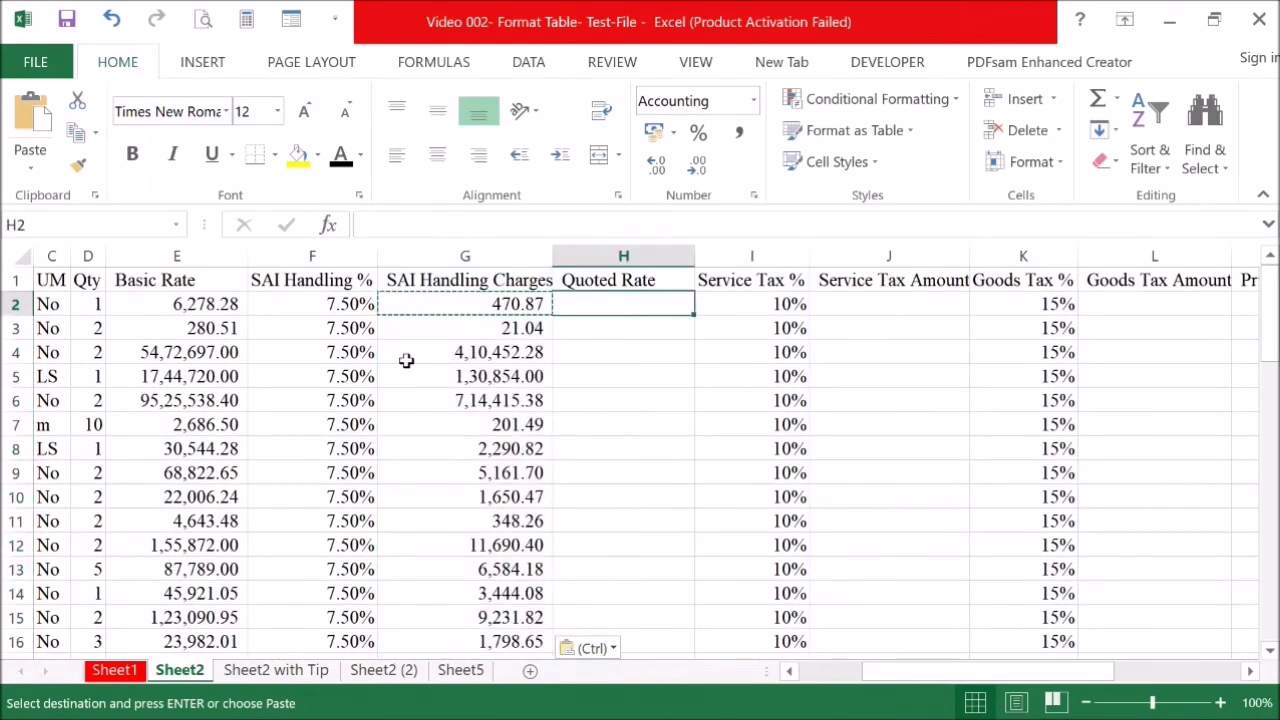
{"action": "type", "text": "="}
{"action": "key", "text": "Left"}
{"action": "key", "text": "Left"}
{"action": "key", "text": "Left"}
{"action": "type", "text": "+"}
{"action": "key", "text": "Left"}
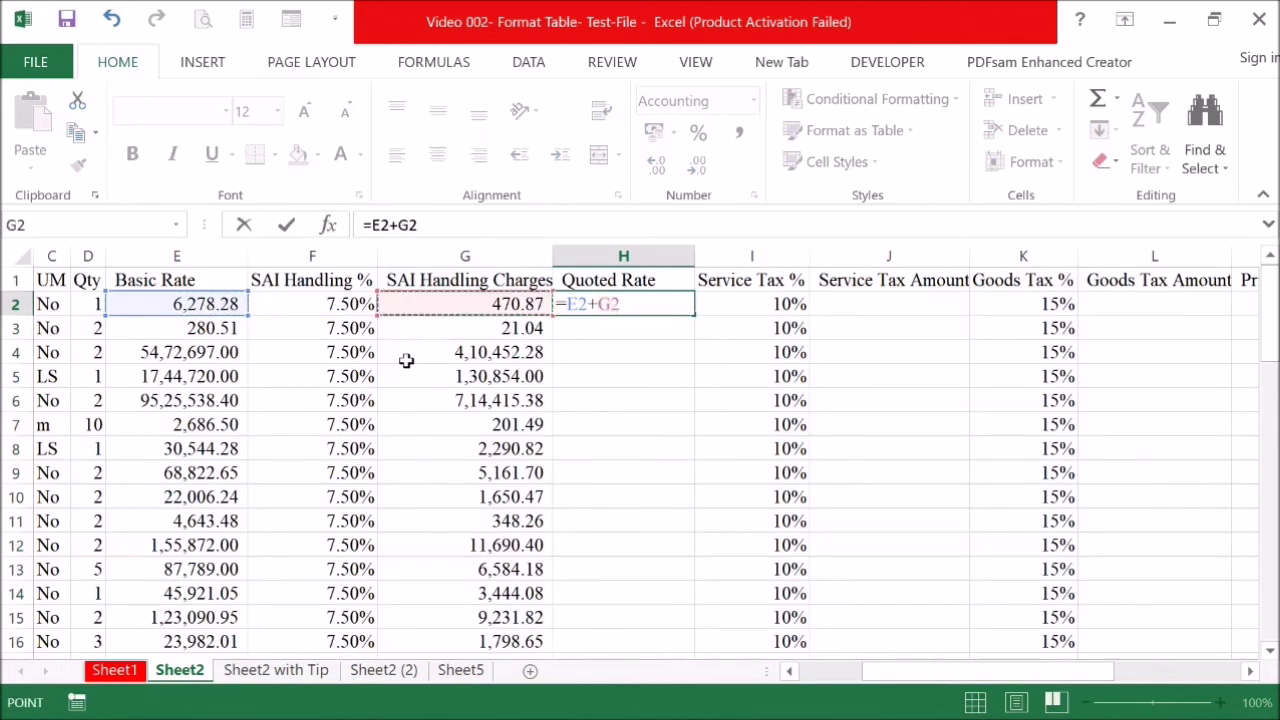
{"action": "key", "text": "Return"}
{"action": "key", "text": "Up"}
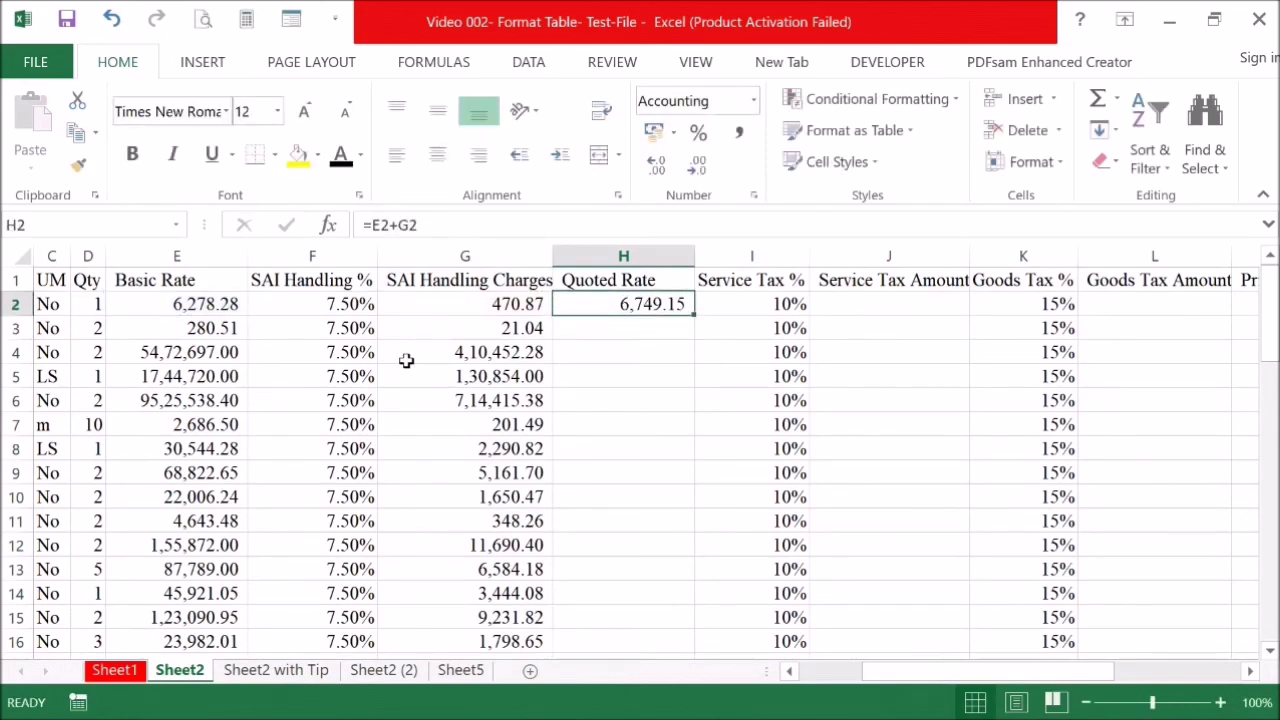
Copy the Quoted Rate formula from H2 down the column to row 62.
{"action": "key", "text": "ctrl+c"}
{"action": "key", "text": "shift+Down"}
{"action": "key", "text": "shift+Down"}
{"action": "key", "text": "shift+Down"}
{"action": "key", "text": "shift+Down"}
{"action": "key", "text": "shift+Down"}
{"action": "key", "text": "shift+Down"}
{"action": "key", "text": "shift+Down"}
{"action": "key", "text": "shift+Down"}
{"action": "key", "text": "shift+Down"}
{"action": "key", "text": "shift+Down"}
{"action": "key", "text": "shift+Down"}
{"action": "key", "text": "shift+Down"}
{"action": "key", "text": "shift+Down"}
{"action": "key", "text": "shift+Down"}
{"action": "key", "text": "shift+Down"}
{"action": "key", "text": "shift+Down"}
{"action": "key", "text": "shift+Down"}
{"action": "key", "text": "shift+Down"}
{"action": "key", "text": "shift+Down"}
{"action": "key", "text": "shift+Down"}
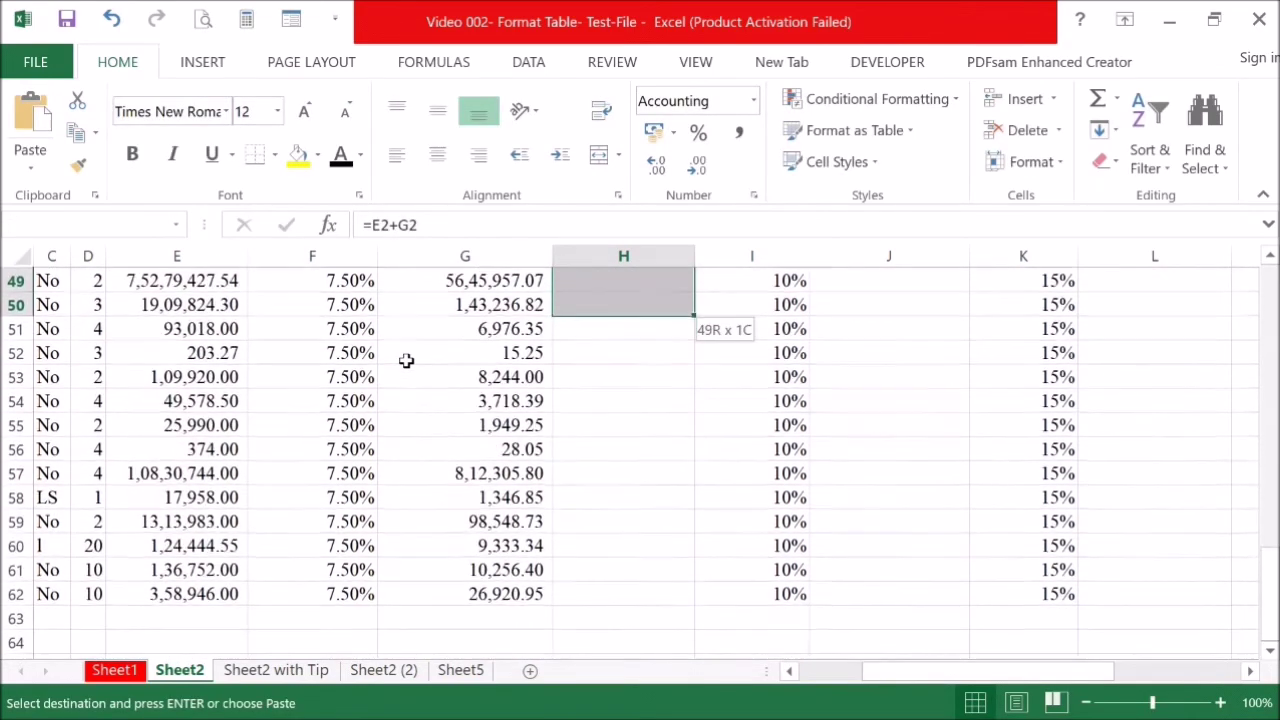
{"action": "key", "text": "shift+Down"}
{"action": "key", "text": "shift+Down"}
{"action": "key", "text": "shift+Down"}
{"action": "key", "text": "shift+Down"}
{"action": "key", "text": "shift+Down"}
{"action": "key", "text": "shift+Down"}
{"action": "key", "text": "shift+Down"}
{"action": "key", "text": "shift+Down"}
{"action": "key", "text": "shift+Down"}
{"action": "key", "text": "shift+Down"}
{"action": "key", "text": "shift+Down"}
{"action": "key", "text": "shift+Down"}
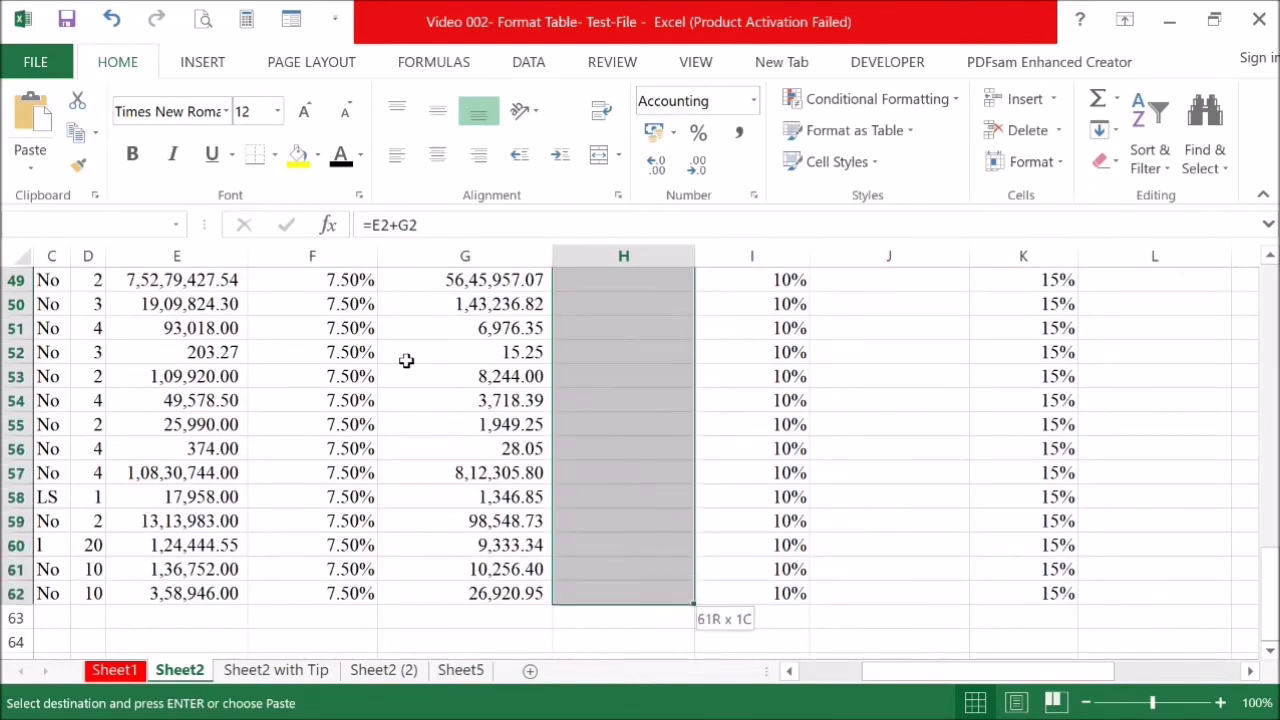
{"action": "key", "text": "ctrl+v"}
Calculate the first item's Service Tax Amount in J2 with the formula =I2*H2.
{"action": "key", "text": "Right"}
{"action": "key", "text": "Right"}
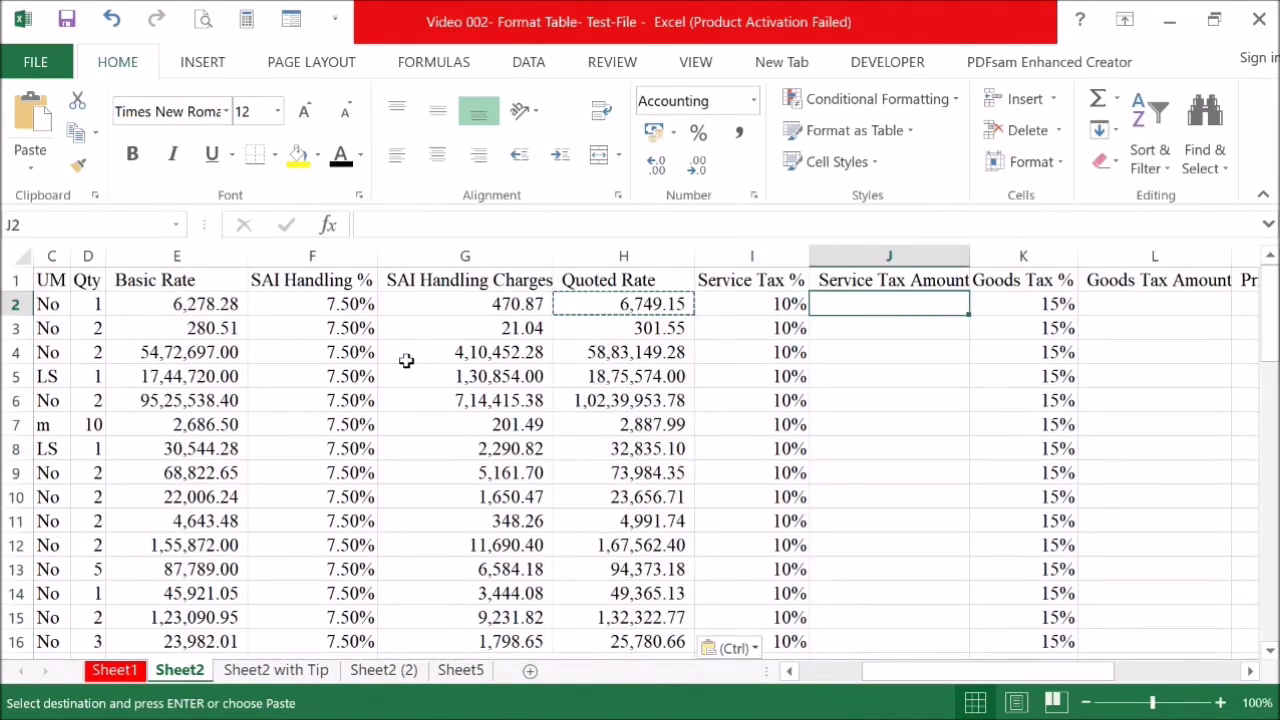
{"action": "type", "text": "="}
{"action": "key", "text": "Left"}
{"action": "type", "text": "*"}
{"action": "key", "text": "Left"}
{"action": "key", "text": "Left"}
{"action": "key", "text": "Return"}
{"action": "key", "text": "Up"}
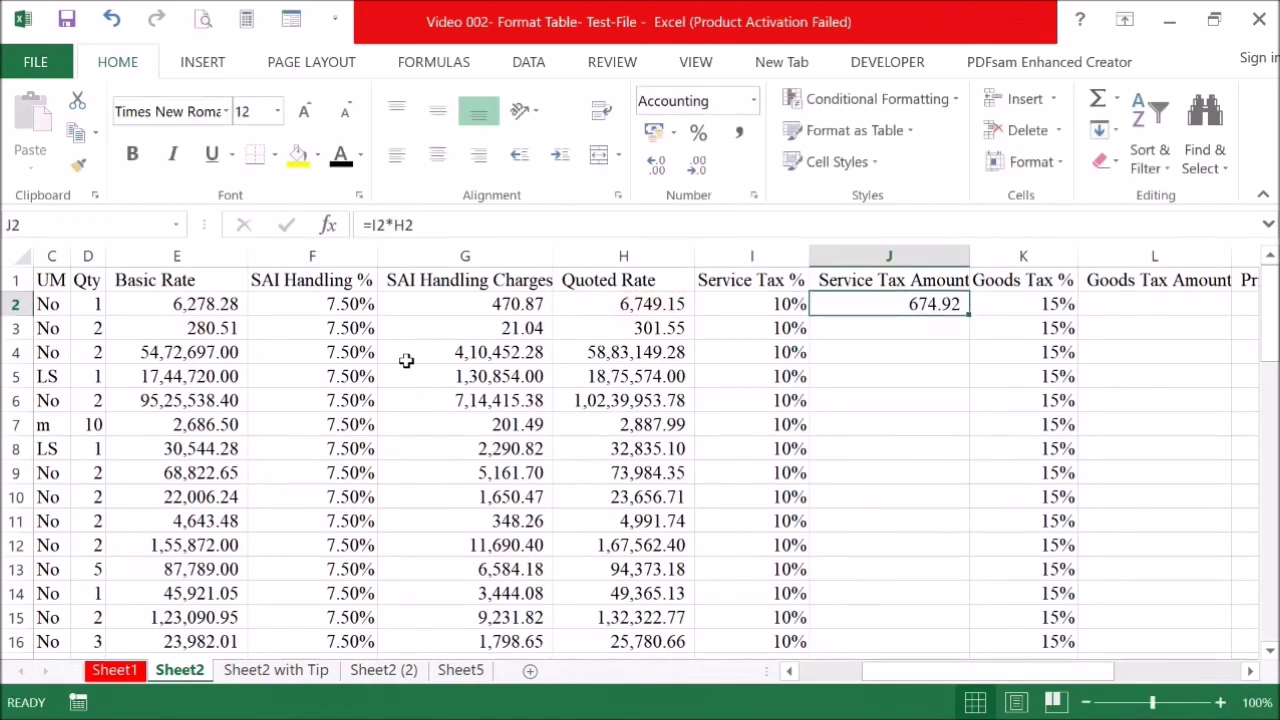
Copy the Service Tax Amount formula from J2 down to row 62, finishing at Goods Tax Amount cell L2.
{"action": "key", "text": "ctrl+c"}
{"action": "key", "text": "shift+Down"}
{"action": "key", "text": "shift+Down"}
{"action": "key", "text": "shift+Down"}
{"action": "key", "text": "shift+Down"}
{"action": "key", "text": "shift+Down"}
{"action": "key", "text": "shift+Down"}
{"action": "key", "text": "shift+Down"}
{"action": "key", "text": "shift+Down"}
{"action": "key", "text": "shift+Down"}
{"action": "key", "text": "shift+Down"}
{"action": "key", "text": "shift+Down"}
{"action": "key", "text": "shift+Down"}
{"action": "key", "text": "shift+Down"}
{"action": "key", "text": "shift+Down"}
{"action": "key", "text": "shift+Down"}
{"action": "key", "text": "shift+Down"}
{"action": "key", "text": "shift+Down"}
{"action": "key", "text": "shift+Down"}
{"action": "key", "text": "shift+Down"}
{"action": "key", "text": "shift+Down"}
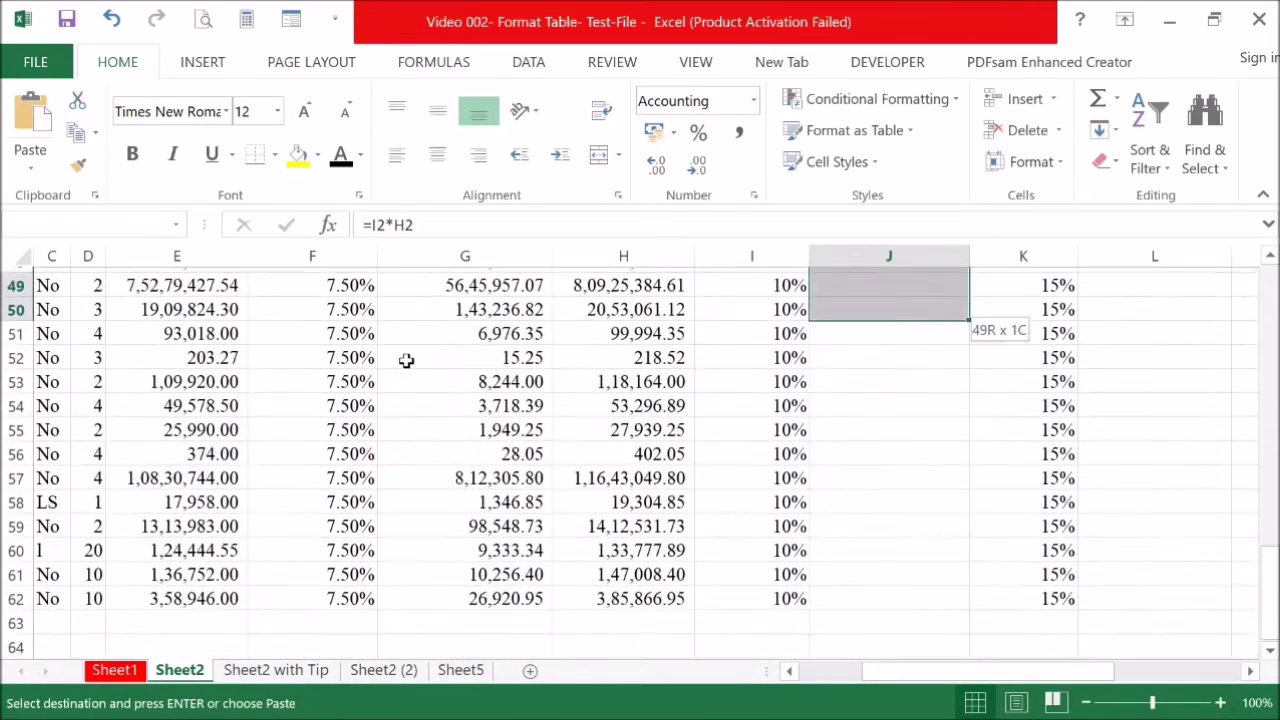
{"action": "key", "text": "shift+Down"}
{"action": "key", "text": "shift+Down"}
{"action": "key", "text": "shift+Down"}
{"action": "key", "text": "shift+Down"}
{"action": "key", "text": "shift+Down"}
{"action": "key", "text": "shift+Down"}
{"action": "key", "text": "shift+Down"}
{"action": "key", "text": "shift+Down"}
{"action": "key", "text": "shift+Down"}
{"action": "key", "text": "shift+Down"}
{"action": "key", "text": "shift+Down"}
{"action": "key", "text": "shift+Down"}
{"action": "key", "text": "shift+Down"}
{"action": "key", "text": "shift+Down"}
{"action": "key", "text": "shift+Up"}
{"action": "key", "text": "shift+Up"}
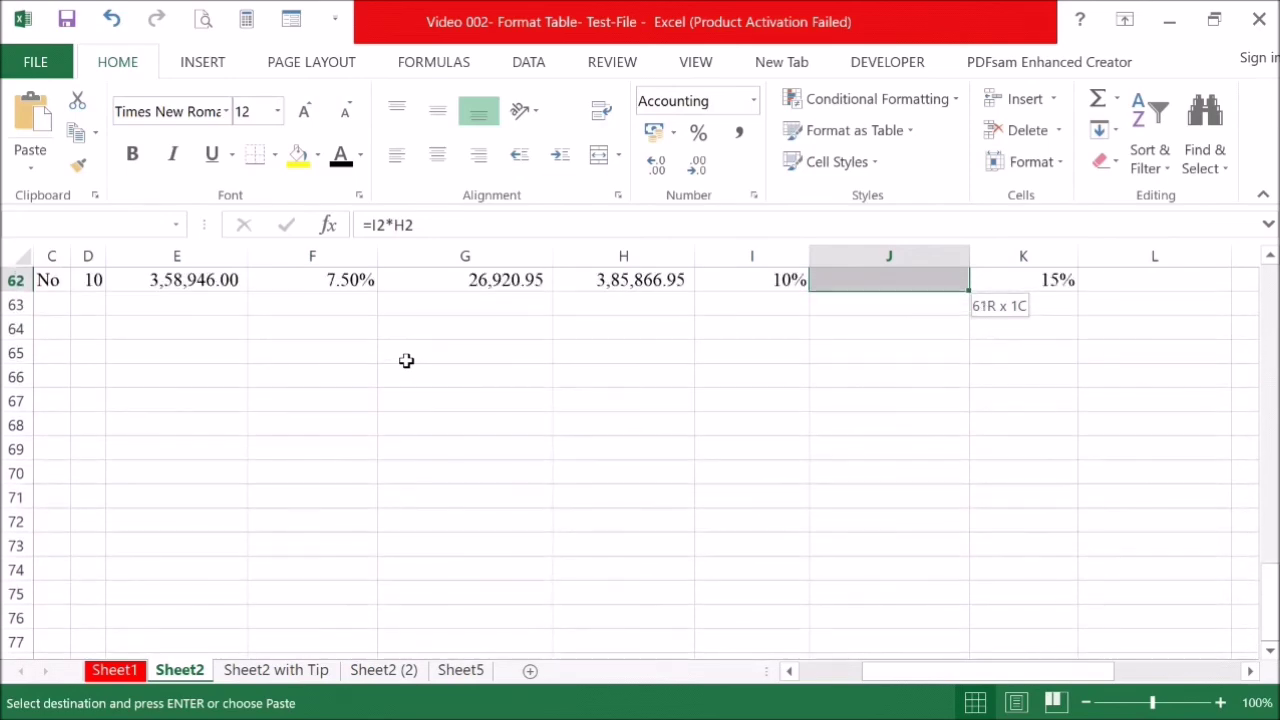
{"action": "key", "text": "ctrl+v"}
{"action": "key", "text": "Right"}
{"action": "key", "text": "Right"}
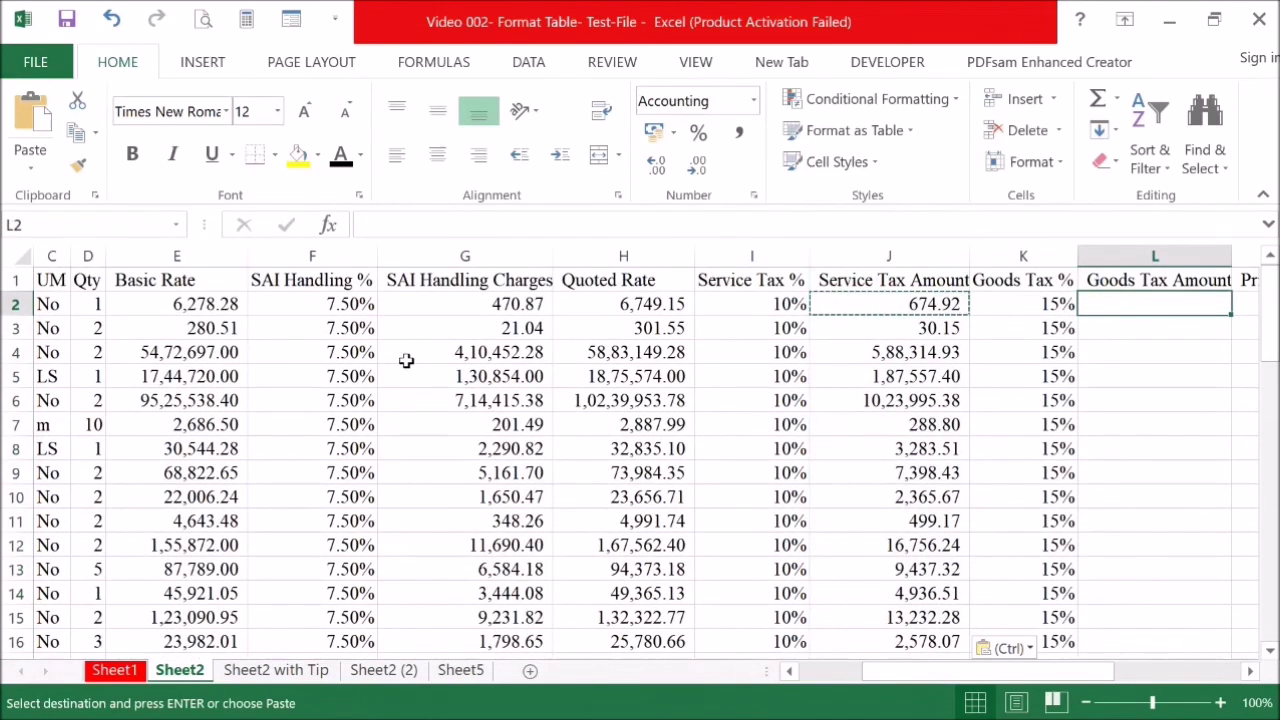
Calculate the first item's Goods Tax Amount in L2 with the formula =K2*H2.
{"action": "type", "text": "="}
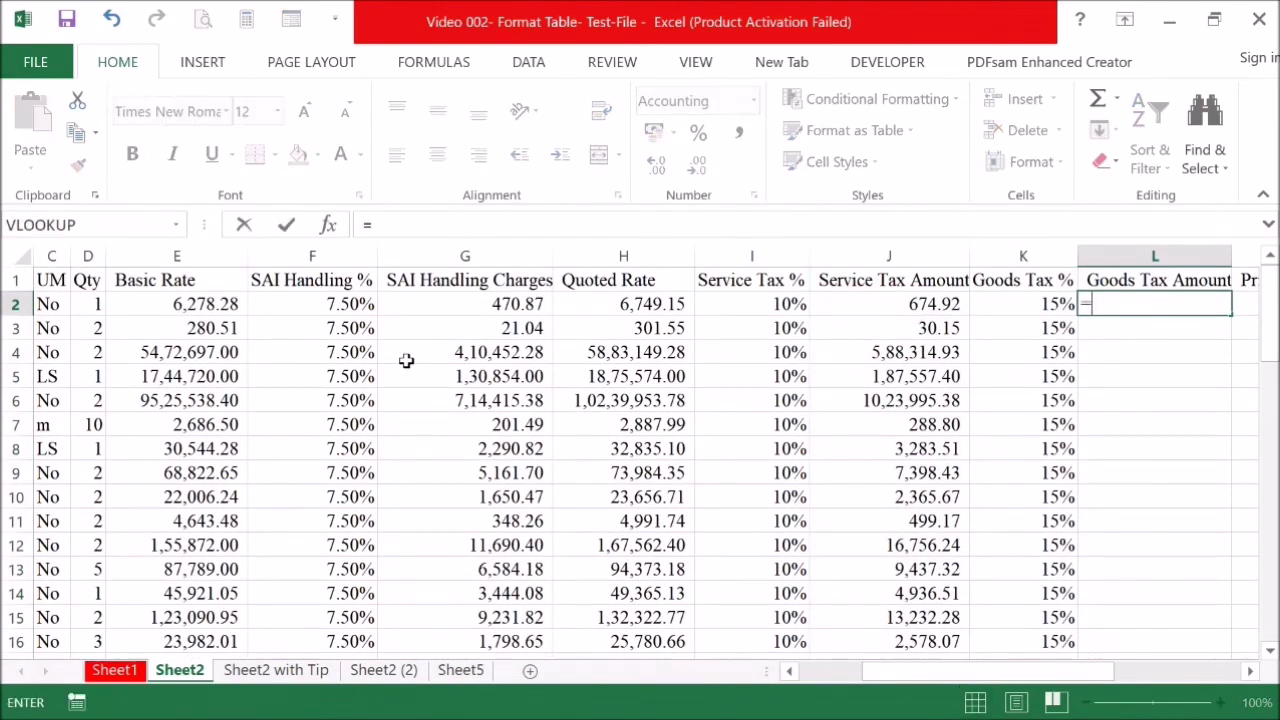
{"action": "key", "text": "Left"}
{"action": "type", "text": "*"}
{"action": "key", "text": "Left"}
{"action": "key", "text": "Left"}
{"action": "key", "text": "Left"}
{"action": "key", "text": "Left"}
{"action": "key", "text": "Return"}
Copy the Goods Tax Amount formula from L2 down the column to row 62.
{"action": "key", "text": "Up"}
{"action": "key", "text": "Up"}
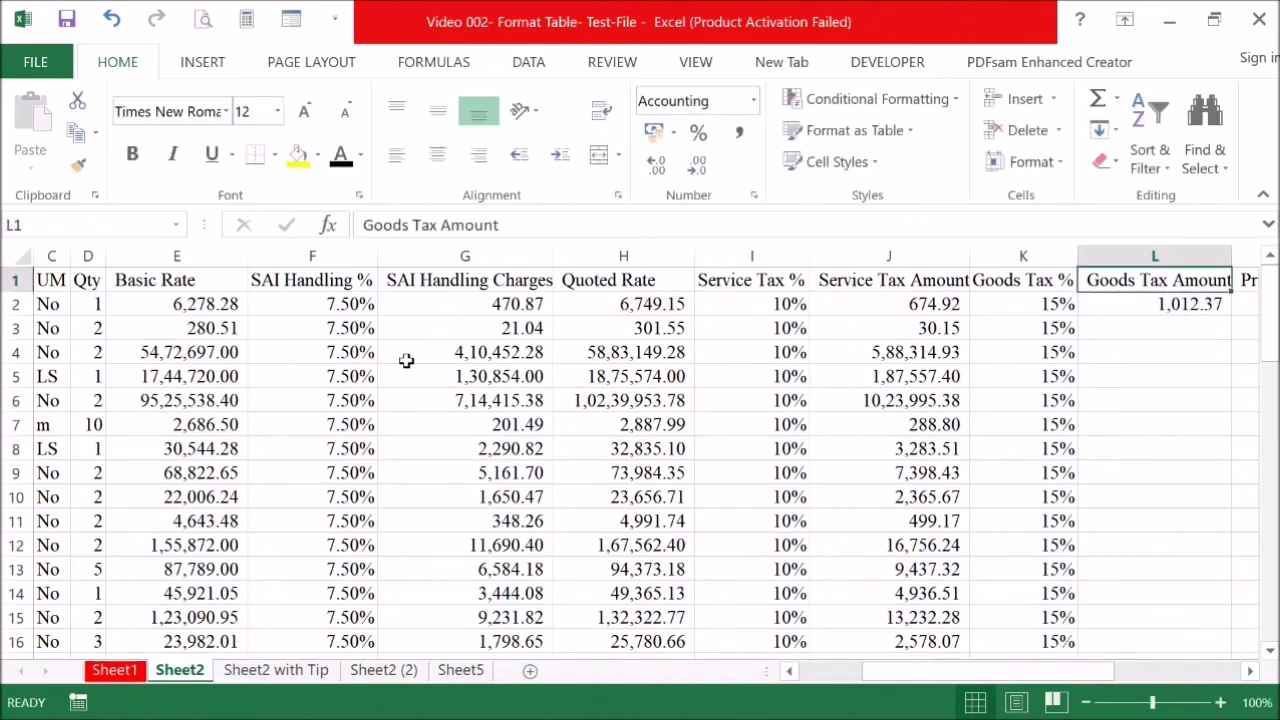
{"action": "key", "text": "Down"}
{"action": "key", "text": "ctrl+c"}
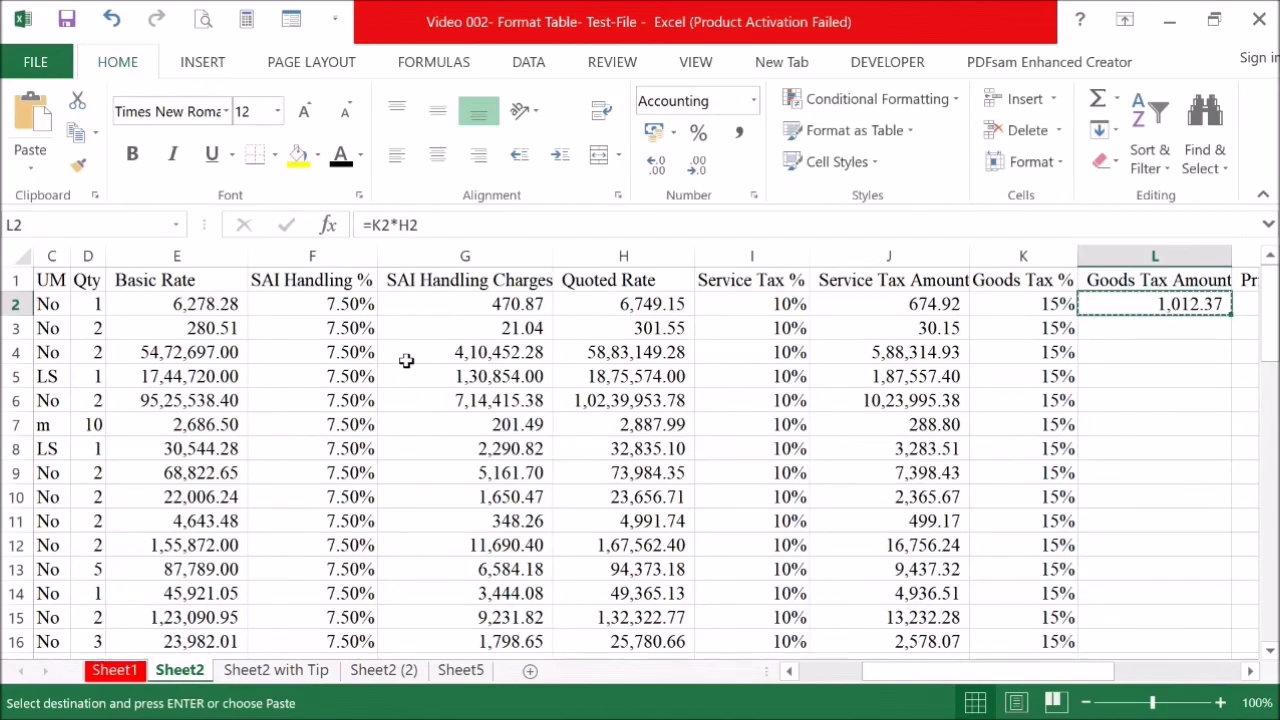
{"action": "key", "text": "shift+Down"}
{"action": "key", "text": "shift+Down"}
{"action": "key", "text": "shift+Down"}
{"action": "key", "text": "shift+Down"}
{"action": "key", "text": "shift+Down"}
{"action": "key", "text": "shift+Down"}
{"action": "key", "text": "shift+Down"}
{"action": "key", "text": "shift+Down"}
{"action": "key", "text": "shift+Down"}
{"action": "key", "text": "shift+Down"}
{"action": "key", "text": "shift+Down"}
{"action": "key", "text": "shift+Down"}
{"action": "key", "text": "shift+Down"}
{"action": "key", "text": "shift+Down"}
{"action": "key", "text": "shift+Down"}
{"action": "key", "text": "shift+Down"}
{"action": "key", "text": "shift+Down"}
{"action": "key", "text": "shift+Down"}
{"action": "key", "text": "shift+Down"}
{"action": "key", "text": "shift+Down"}
{"action": "key", "text": "shift+Down"}
{"action": "key", "text": "shift+Down"}
{"action": "key", "text": "shift+Down"}
{"action": "key", "text": "shift+Down"}
{"action": "key", "text": "shift+Down"}
{"action": "key", "text": "shift+Down"}
{"action": "key", "text": "shift+Down"}
{"action": "key", "text": "shift+Down"}
{"action": "key", "text": "shift+Down"}
{"action": "key", "text": "shift+Down"}
{"action": "key", "text": "shift+Down"}
{"action": "key", "text": "ctrl+v"}
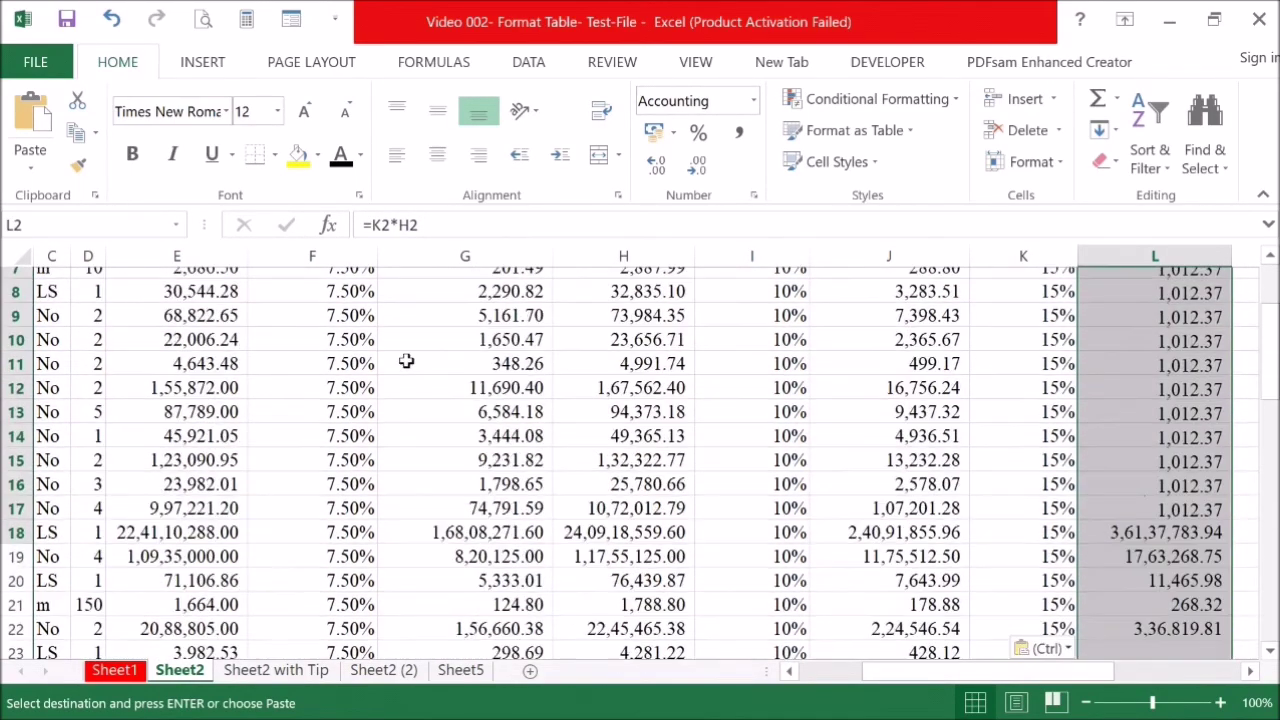
Calculate the first item's Price Each in M2 with the formula =H2+J2+L2.
{"action": "key", "text": "Right"}
{"action": "key", "text": "Right"}
{"action": "key", "text": "Left"}
{"action": "type", "text": "="}
{"action": "key", "text": "Left"}
{"action": "key", "text": "Left"}
{"action": "key", "text": "Left"}
{"action": "key", "text": "Left"}
{"action": "key", "text": "Left"}
{"action": "type", "text": "+"}
{"action": "key", "text": "Left"}
{"action": "key", "text": "Left"}
{"action": "key", "text": "Left"}
{"action": "type", "text": "+"}
{"action": "key", "text": "Left"}
{"action": "key", "text": "Return"}
Copy the Price Each formula from M2 down the column to row 62.
{"action": "key", "text": "Up"}
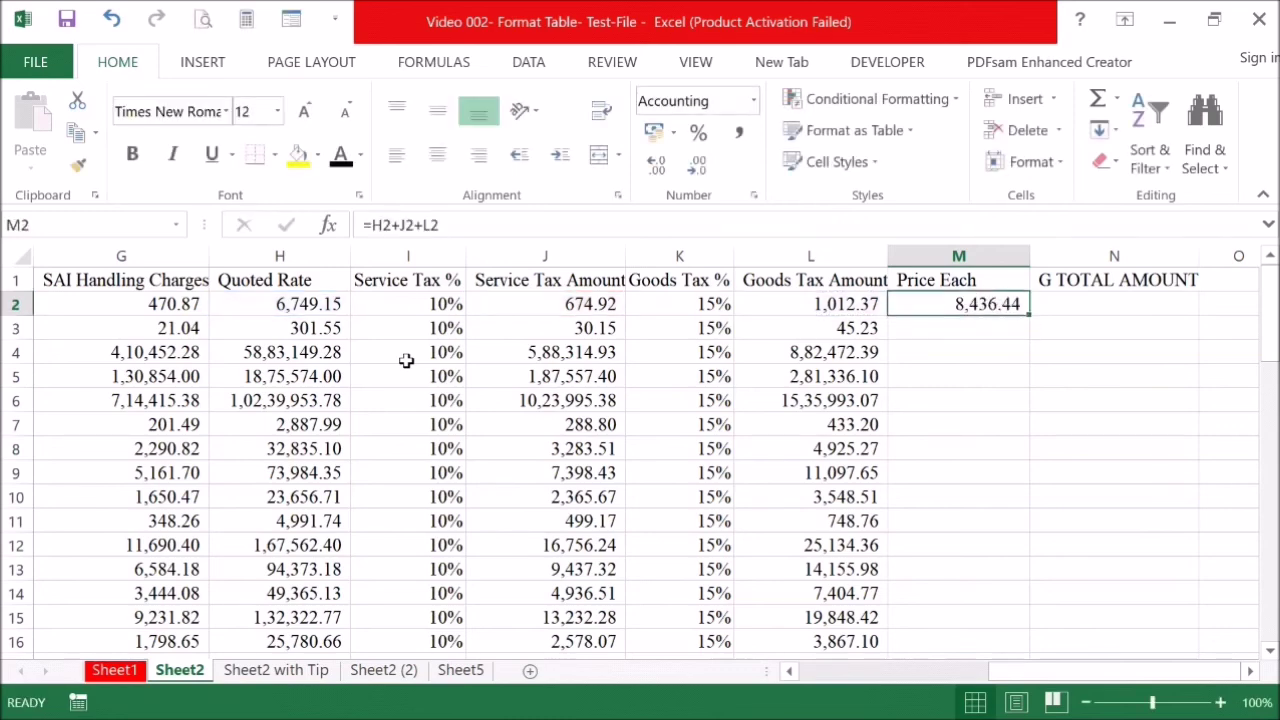
{"action": "key", "text": "ctrl+c"}
{"action": "key", "text": "shift+Down"}
{"action": "key", "text": "shift+Down"}
{"action": "key", "text": "shift+Down"}
{"action": "key", "text": "shift+Down"}
{"action": "key", "text": "shift+Down"}
{"action": "key", "text": "shift+Down"}
{"action": "key", "text": "shift+Down"}
{"action": "key", "text": "shift+Down"}
{"action": "key", "text": "shift+Down"}
{"action": "key", "text": "shift+Down"}
{"action": "key", "text": "shift+Down"}
{"action": "key", "text": "shift+Down"}
{"action": "key", "text": "shift+Down"}
{"action": "key", "text": "shift+Down"}
{"action": "key", "text": "shift+Down"}
{"action": "key", "text": "shift+Down"}
{"action": "key", "text": "shift+Down"}
{"action": "key", "text": "shift+Down"}
{"action": "key", "text": "shift+Down"}
{"action": "key", "text": "shift+Down"}
{"action": "key", "text": "shift+Down"}
{"action": "key", "text": "shift+Down"}
{"action": "key", "text": "shift+Down"}
{"action": "key", "text": "shift+Down"}
{"action": "key", "text": "shift+Down"}
{"action": "key", "text": "shift+Down"}
{"action": "key", "text": "shift+Down"}
{"action": "key", "text": "shift+Down"}
{"action": "key", "text": "shift+Down"}
{"action": "key", "text": "shift+Down"}
{"action": "key", "text": "shift+Down"}
{"action": "key", "text": "shift+Down"}
{"action": "key", "text": "shift+Down"}
{"action": "key", "text": "shift+Down"}
{"action": "key", "text": "shift+Down"}
{"action": "key", "text": "shift+Up"}
{"action": "key", "text": "shift+Up"}
{"action": "key", "text": "shift+Up"}
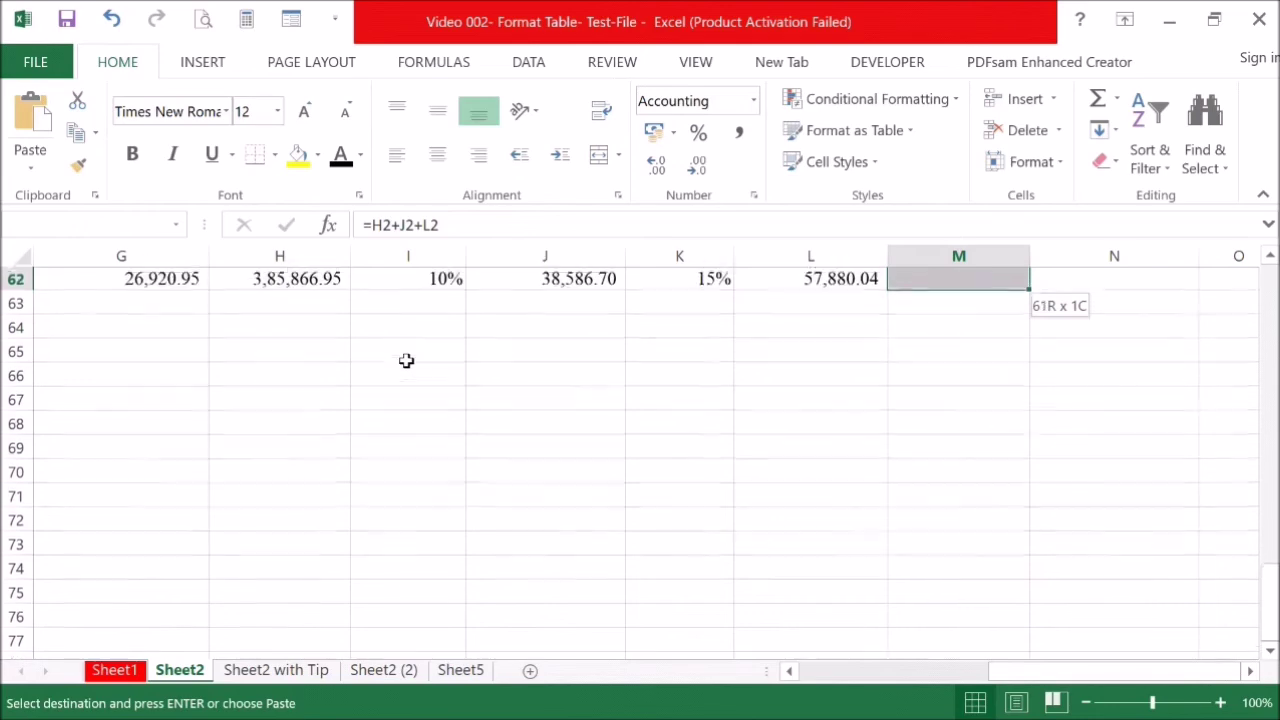
{"action": "key", "text": "ctrl+v"}
Calculate the first item's G TOTAL AMOUNT in N2 with the formula =M2*D2.
{"action": "key", "text": "Right"}
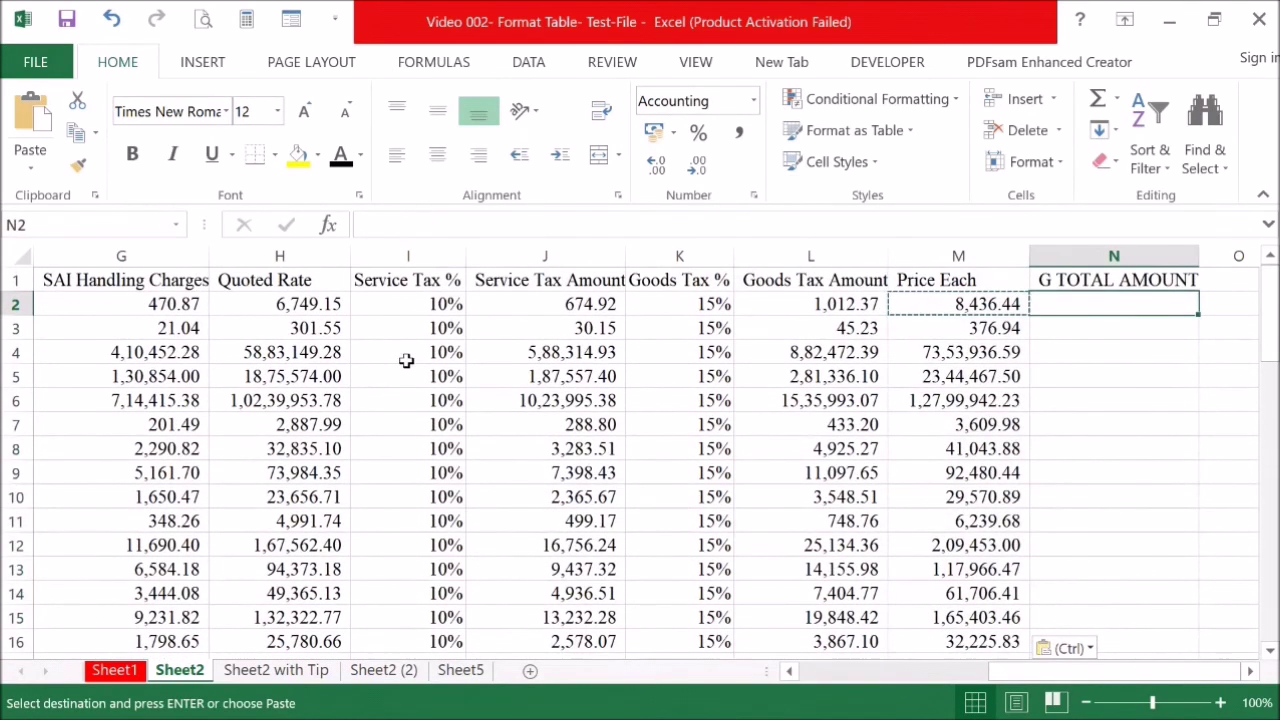
{"action": "type", "text": "="}
{"action": "key", "text": "Left"}
{"action": "type", "text": "*"}
{"action": "key", "text": "Left"}
{"action": "key", "text": "Left"}
{"action": "key", "text": "Left"}
{"action": "key", "text": "Left"}
{"action": "key", "text": "Left"}
{"action": "key", "text": "Left"}
{"action": "key", "text": "Left"}
{"action": "key", "text": "Left"}
{"action": "key", "text": "Left"}
{"action": "key", "text": "Left"}
{"action": "key", "text": "Left"}
{"action": "key", "text": "Right"}
{"action": "key", "text": "Return"}
Copy the G TOTAL AMOUNT formula from N2 down the column to row 62.
{"action": "key", "text": "Up"}
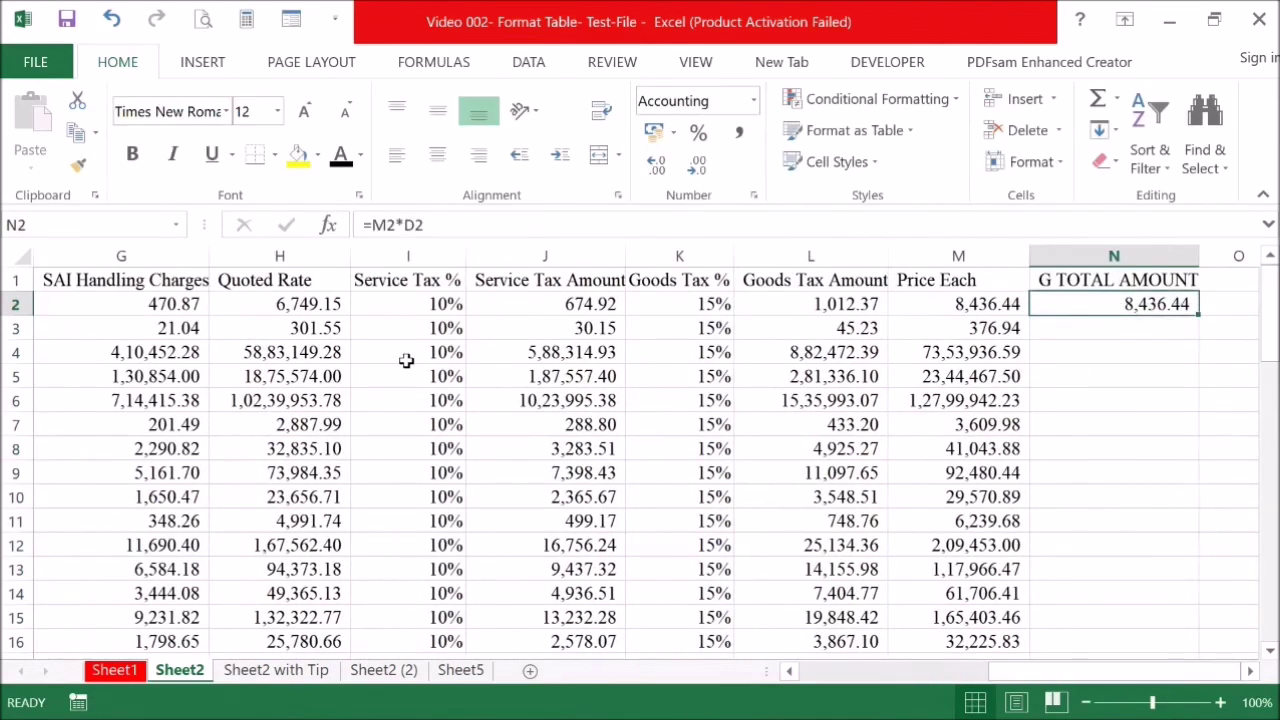
{"action": "key", "text": "ctrl+c"}
{"action": "key", "text": "shift+Down"}
{"action": "key", "text": "shift+Down"}
{"action": "key", "text": "shift+Down"}
{"action": "key", "text": "shift+Down"}
{"action": "key", "text": "shift+Down"}
{"action": "key", "text": "shift+Down"}
{"action": "key", "text": "shift+Down"}
{"action": "key", "text": "shift+Down"}
{"action": "key", "text": "shift+Down"}
{"action": "key", "text": "shift+Down"}
{"action": "key", "text": "shift+Down"}
{"action": "key", "text": "shift+Down"}
{"action": "key", "text": "shift+Down"}
{"action": "key", "text": "shift+Down"}
{"action": "key", "text": "shift+Down"}
{"action": "key", "text": "shift+Down"}
{"action": "key", "text": "shift+Down"}
{"action": "key", "text": "shift+Down"}
{"action": "key", "text": "shift+Down"}
{"action": "key", "text": "shift+Down"}
{"action": "key", "text": "shift+Down"}
{"action": "key", "text": "shift+Down"}
{"action": "key", "text": "shift+Down"}
{"action": "key", "text": "shift+Down"}
{"action": "key", "text": "shift+Down"}
{"action": "key", "text": "shift+Down"}
{"action": "key", "text": "shift+Down"}
{"action": "key", "text": "shift+Down"}
{"action": "key", "text": "shift+Down"}
{"action": "key", "text": "shift+Down"}
{"action": "key", "text": "shift+Down"}
{"action": "key", "text": "shift+Down"}
{"action": "key", "text": "shift+Down"}
{"action": "key", "text": "shift+Down"}
{"action": "key", "text": "shift+Down"}
{"action": "key", "text": "shift+Down"}
{"action": "key", "text": "shift+Down"}
{"action": "key", "text": "shift+Down"}
{"action": "key", "text": "shift+Down"}
{"action": "key", "text": "shift+Down"}
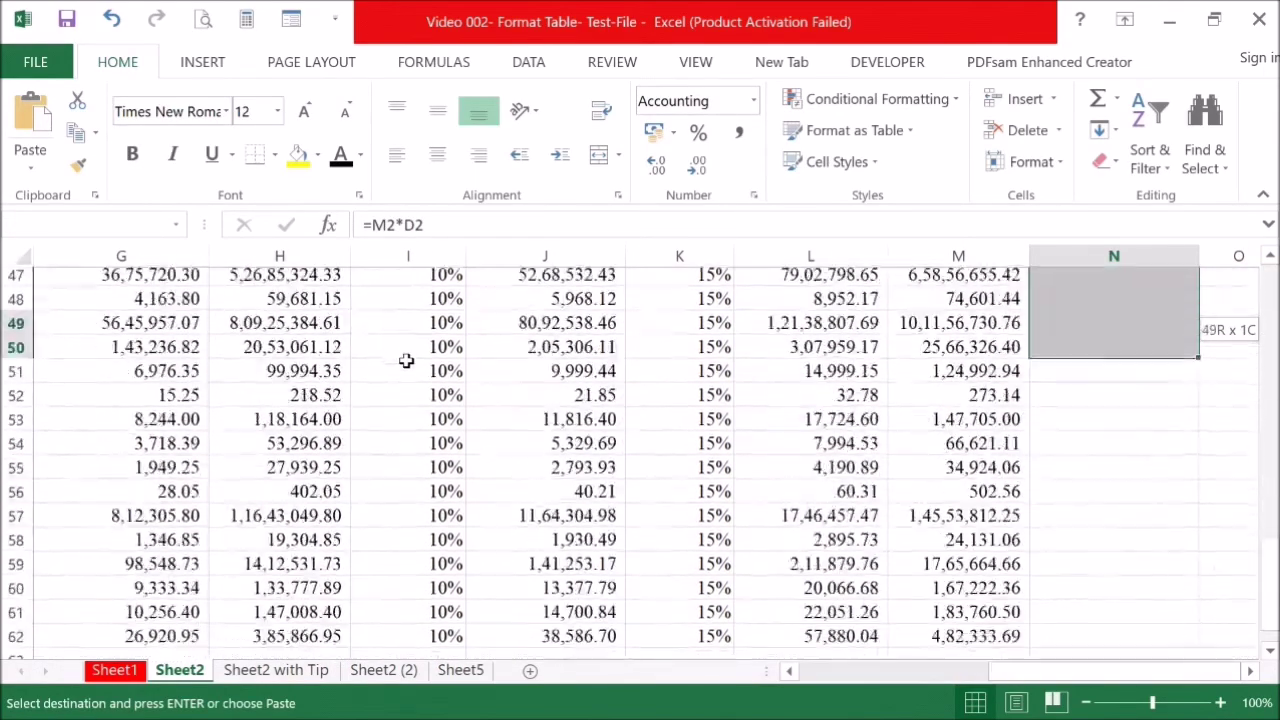
{"action": "key", "text": "shift+Down"}
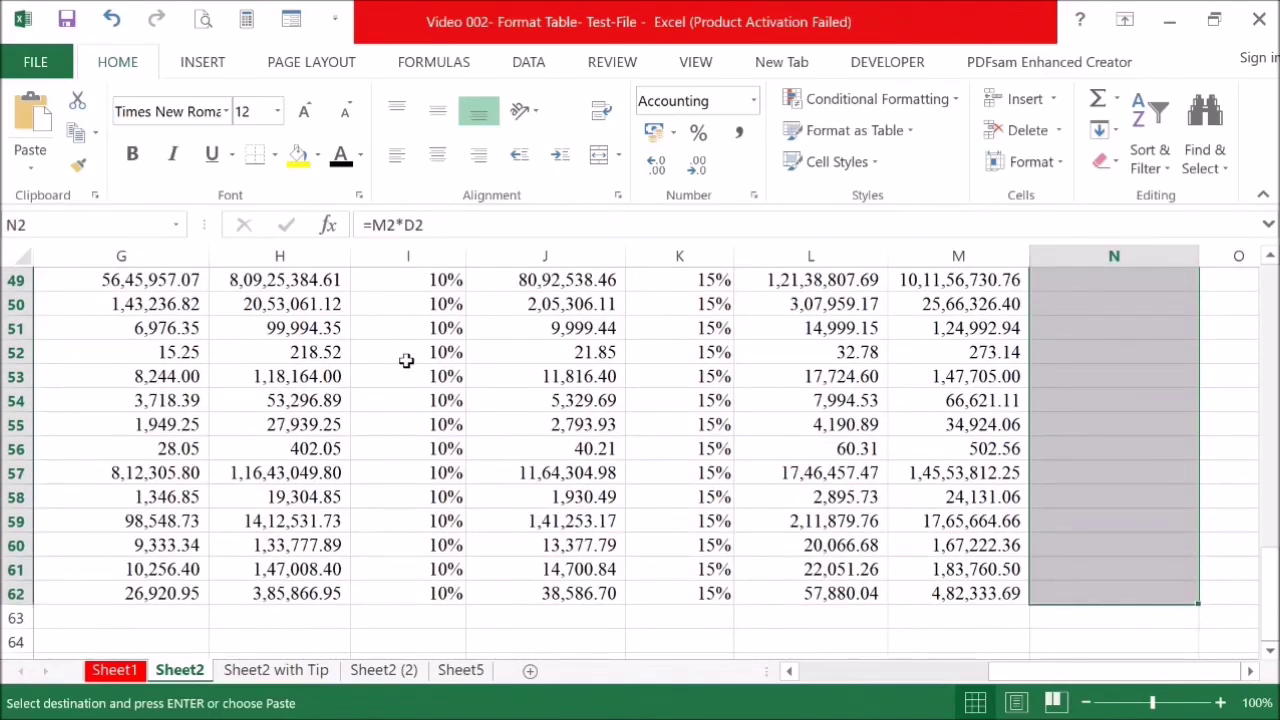
{"action": "key", "text": "ctrl+v"}
Total the G TOTAL AMOUNT column in N63 with the formula =SUM(N2:N62).
{"action": "scroll", "coordinate": [406, 360], "scroll_direction": "down", "scroll_amount": 5}
{"action": "scroll", "coordinate": [406, 360], "scroll_direction": "down", "scroll_amount": 14}
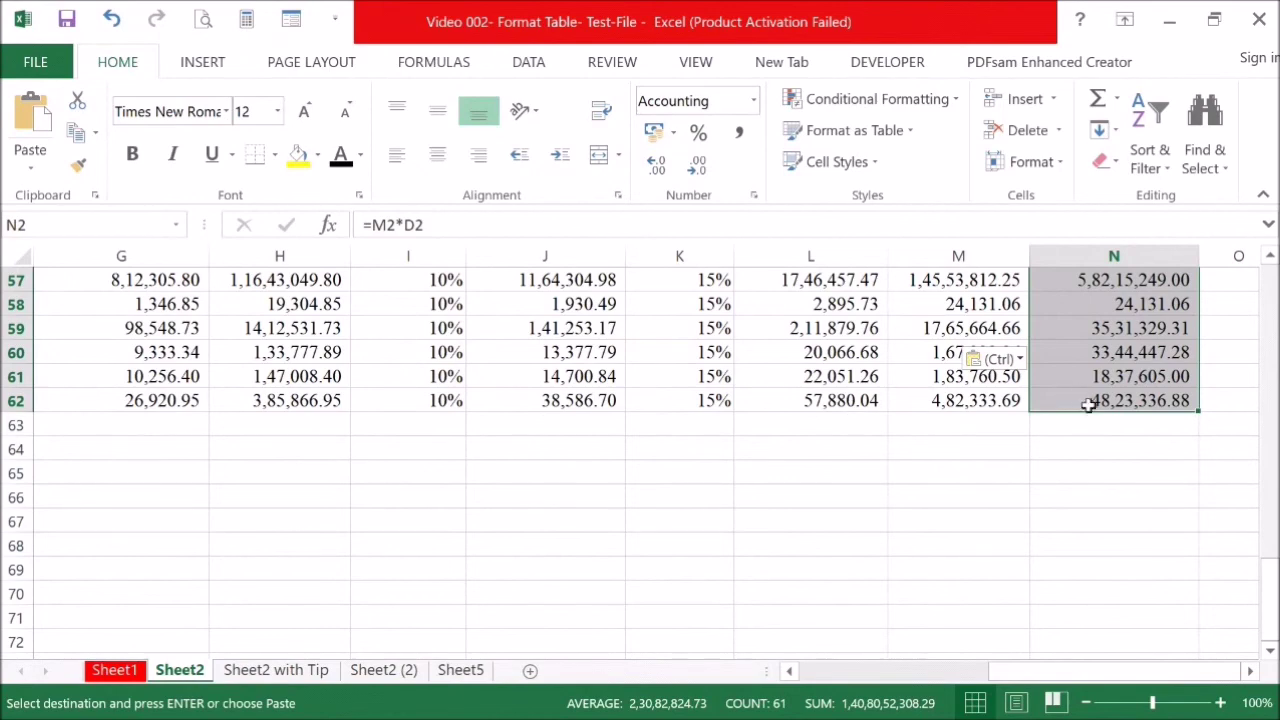
{"action": "left_click", "coordinate": [1081, 421]}
{"action": "type", "text": "="}
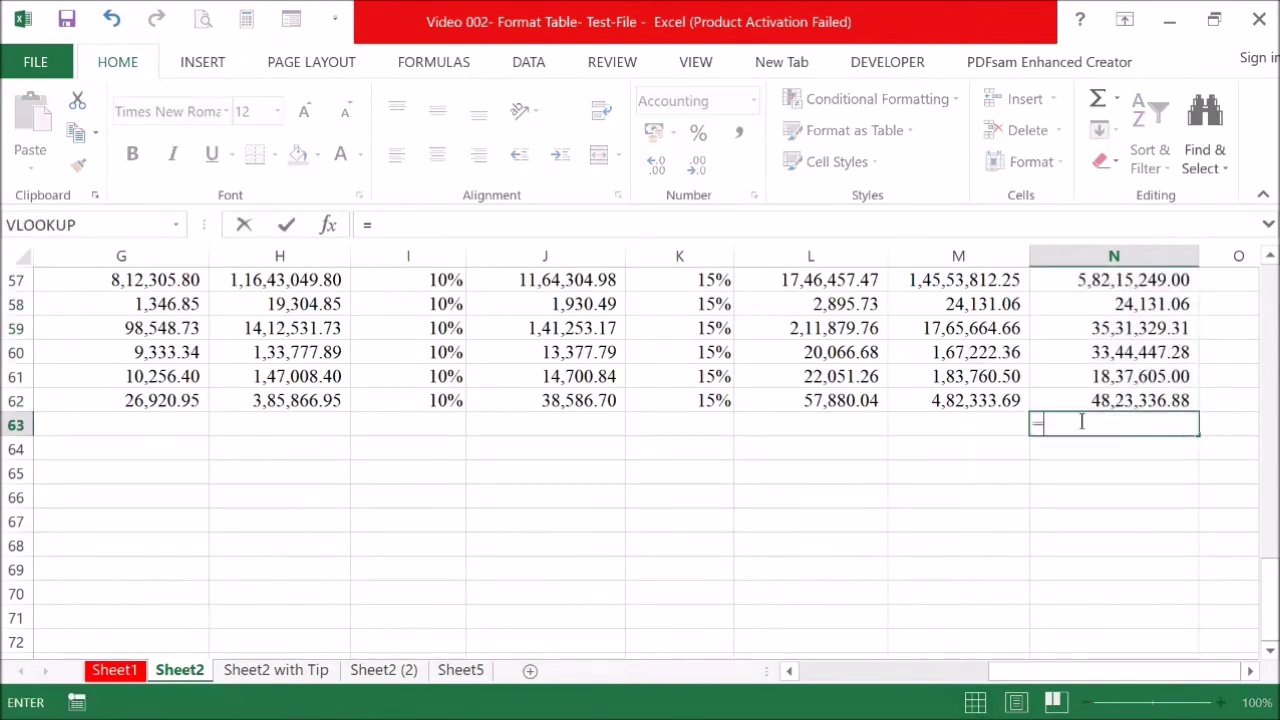
{"action": "type", "text": "sum("}
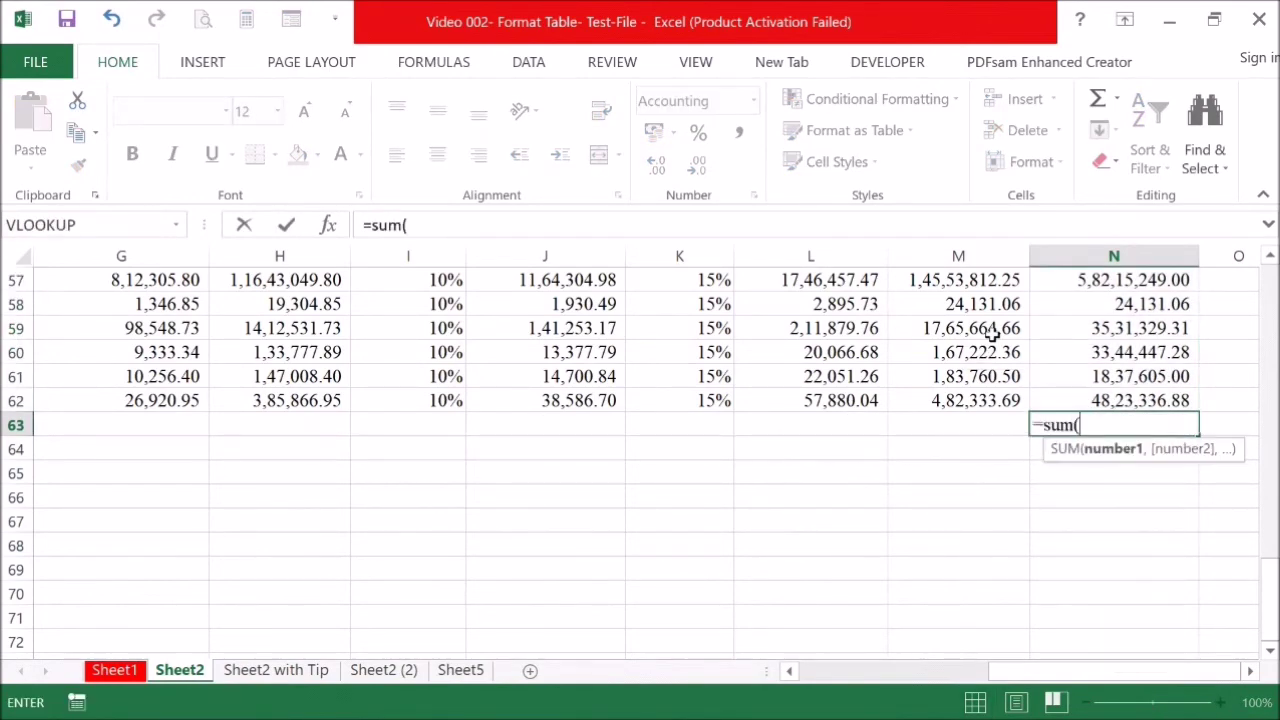
{"action": "left_click", "coordinate": [1100, 402]}
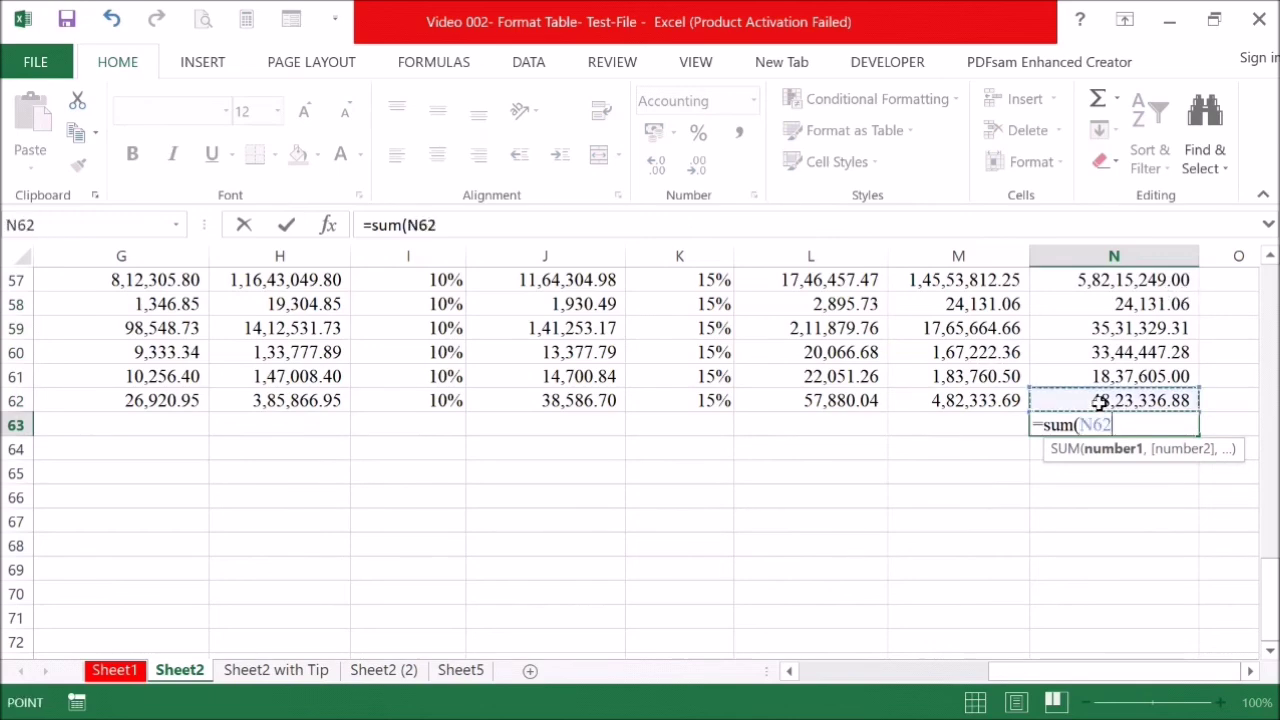
{"action": "key", "text": "F8"}
{"action": "key", "text": "Up"}
{"action": "key", "text": "Up"}
{"action": "key", "text": "Up"}
{"action": "key", "text": "Up"}
{"action": "key", "text": "Up"}
{"action": "key", "text": "Up"}
{"action": "key", "text": "Up"}
{"action": "key", "text": "Up"}
{"action": "key", "text": "Up"}
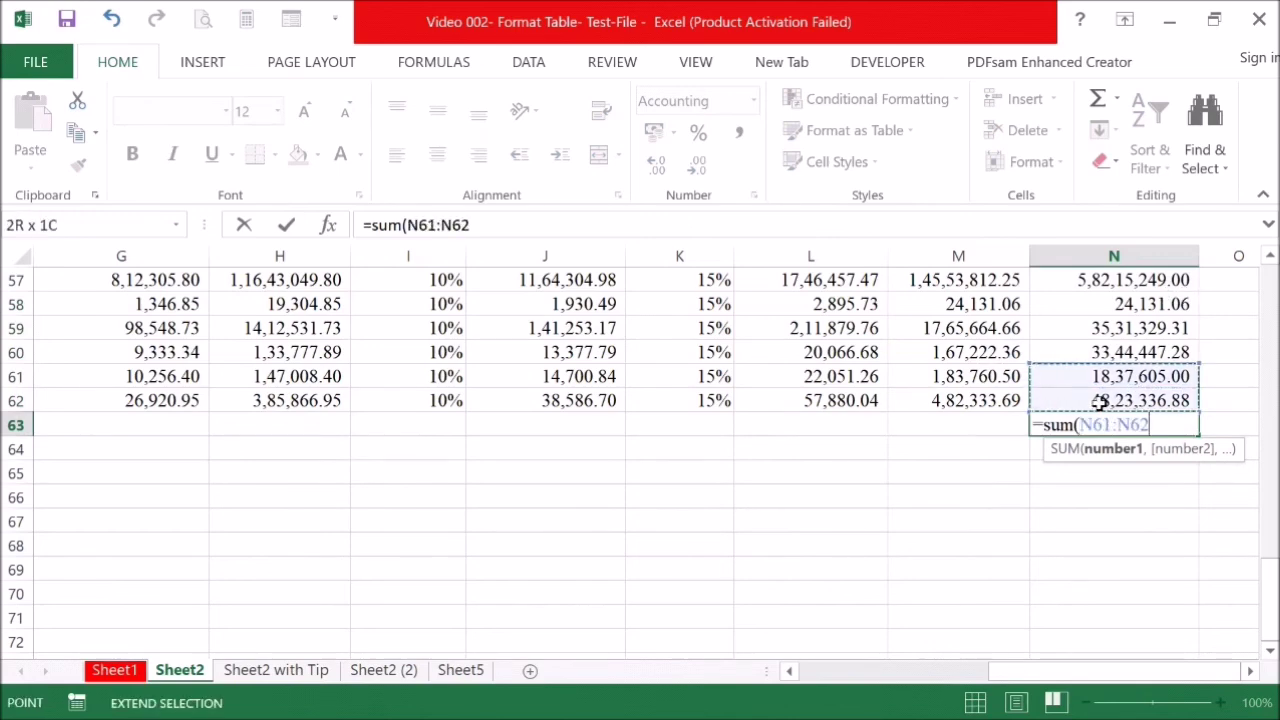
{"action": "key", "text": "Up"}
{"action": "key", "text": "Up"}
{"action": "key", "text": "Up"}
{"action": "key", "text": "Up"}
{"action": "key", "text": "Up"}
{"action": "key", "text": "Up"}
{"action": "key", "text": "Up"}
{"action": "key", "text": "Up"}
{"action": "key", "text": "Up"}
{"action": "key", "text": "Up"}
{"action": "key", "text": "Up"}
{"action": "key", "text": "Up"}
{"action": "key", "text": "Up"}
{"action": "key", "text": "Up"}
{"action": "key", "text": "Up"}
{"action": "key", "text": "Up"}
{"action": "key", "text": "Up"}
{"action": "key", "text": "Up"}
{"action": "key", "text": "Up"}
{"action": "key", "text": "Up"}
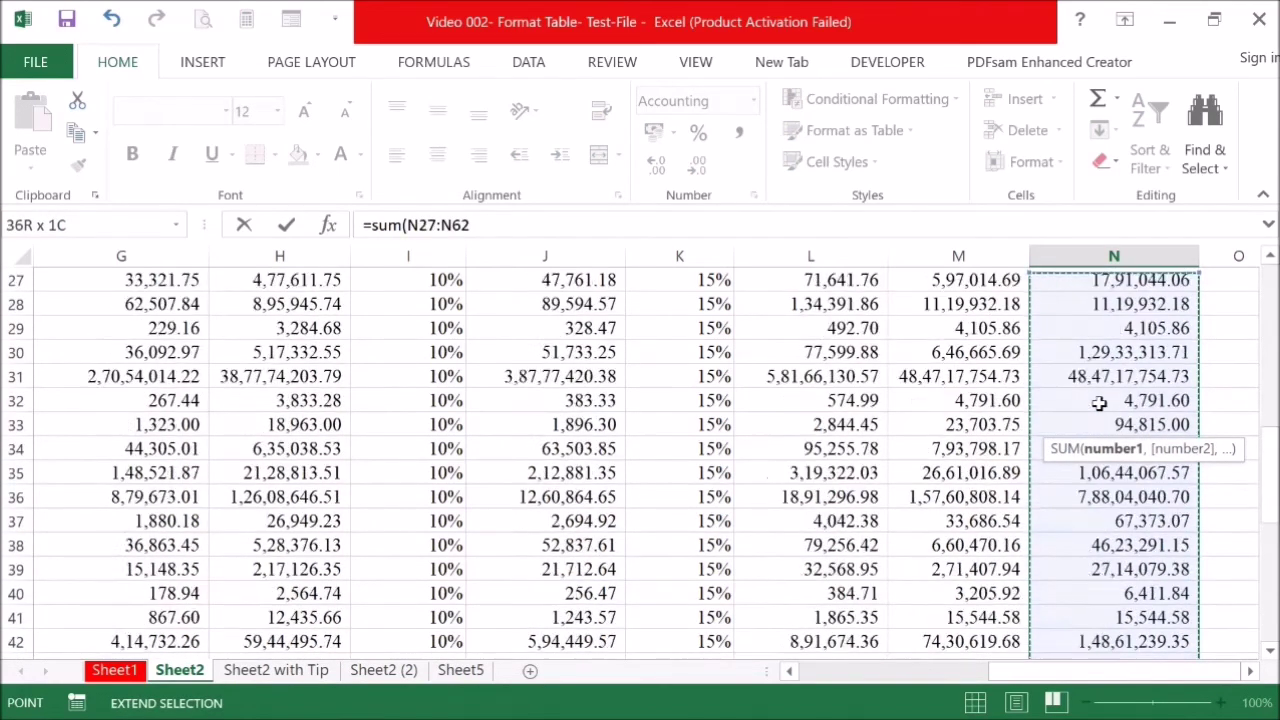
{"action": "key", "text": "Up"}
{"action": "key", "text": "Up"}
{"action": "key", "text": "Up"}
{"action": "key", "text": "Up"}
{"action": "key", "text": "Up"}
{"action": "key", "text": "Up"}
{"action": "key", "text": "Up"}
{"action": "key", "text": "Up"}
{"action": "key", "text": "Up"}
{"action": "key", "text": "Up"}
{"action": "key", "text": "Up"}
{"action": "key", "text": "Up"}
{"action": "key", "text": "Up"}
{"action": "key", "text": "Up"}
{"action": "key", "text": "Up"}
{"action": "key", "text": "Up"}
{"action": "key", "text": "Up"}
{"action": "key", "text": "Up"}
{"action": "key", "text": "Up"}
{"action": "key", "text": "Up"}
{"action": "key", "text": "Down"}
{"action": "key", "text": "Return"}
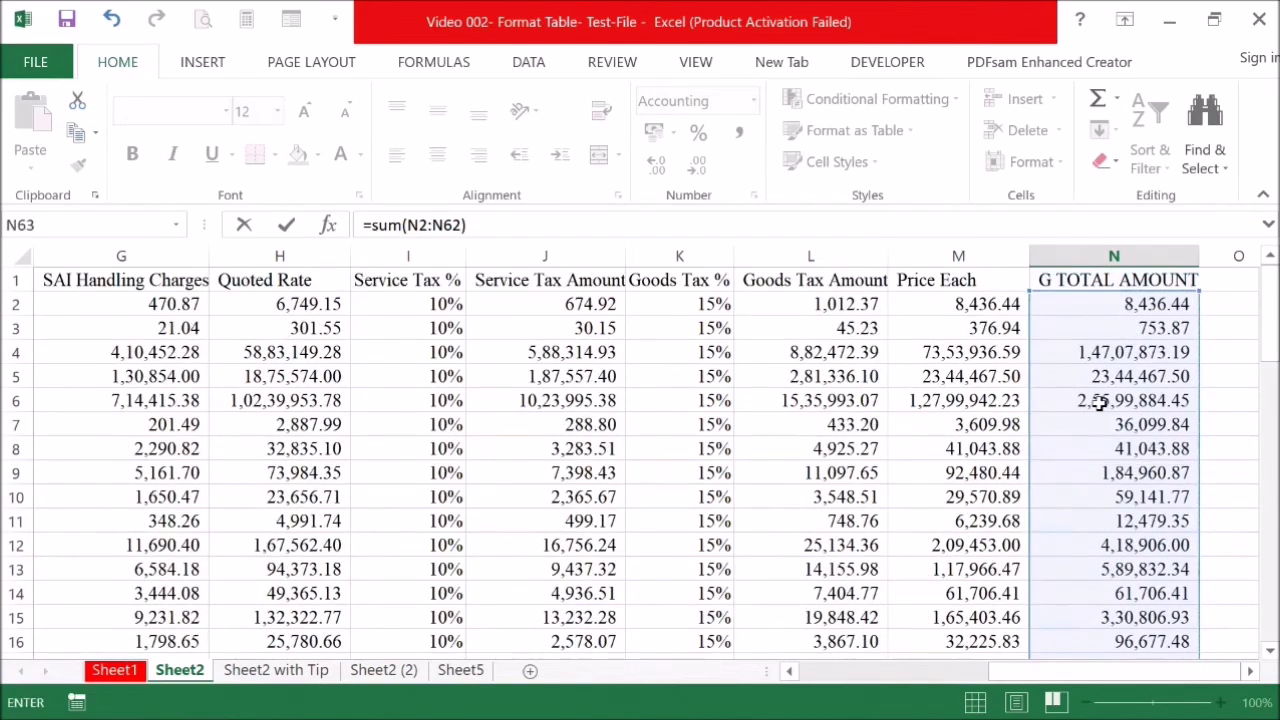
{"action": "key", "text": "Down"}
{"action": "key", "text": "Up"}
{"action": "key", "text": "Up"}
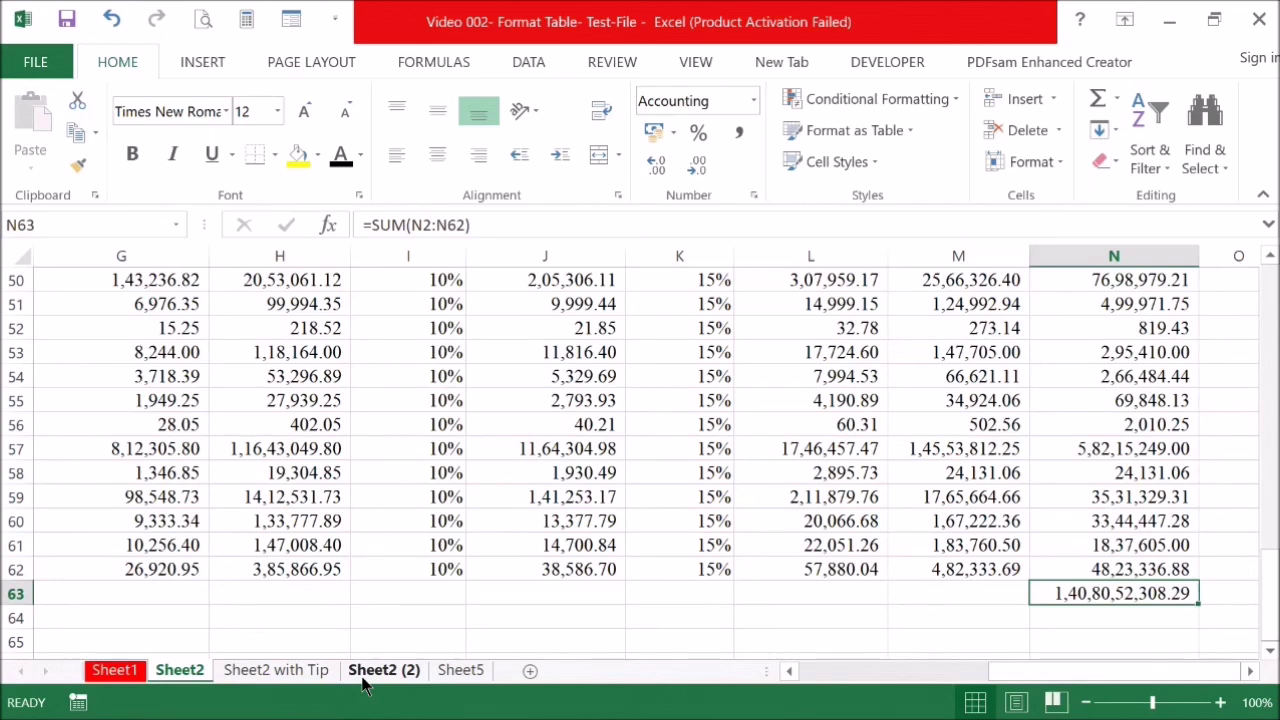
On the Sheet2 with Tip sheet, calculate SAI Handling Charges from G2 with the table formula =[@[SAI Handling %]]*[@[Basic Rate]].
{"action": "left_click", "coordinate": [257, 674]}
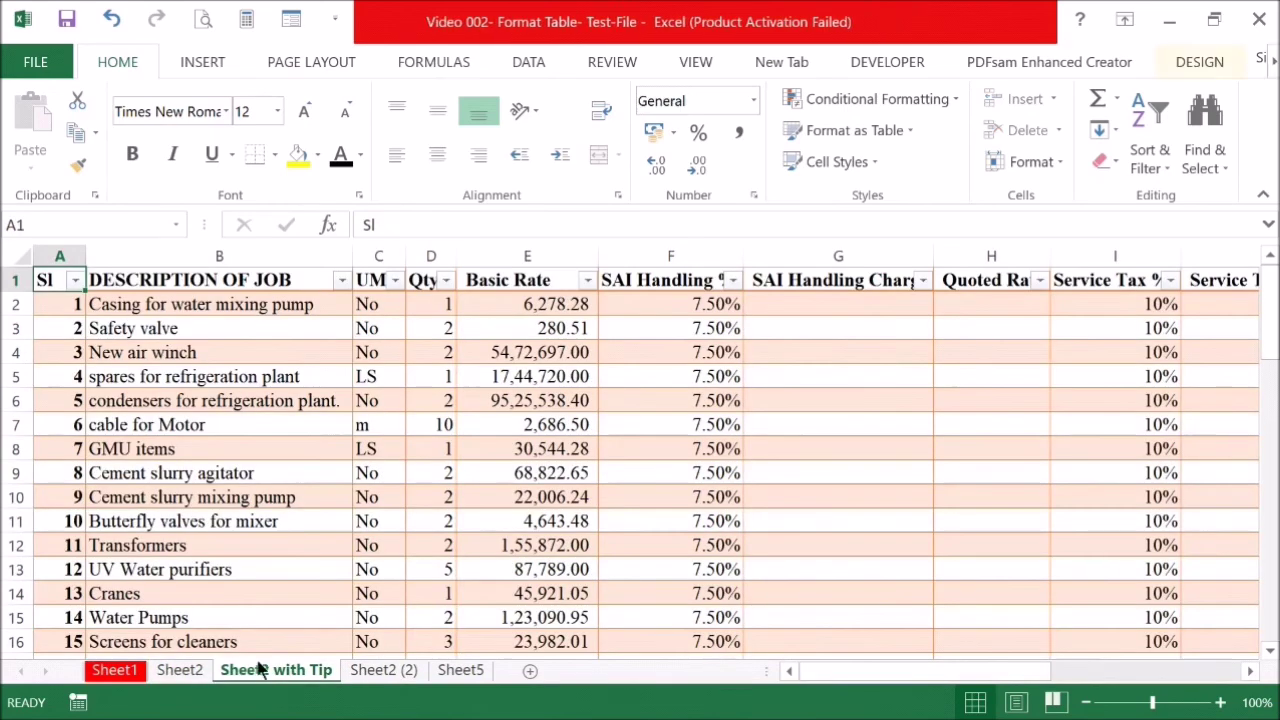
{"action": "left_click", "coordinate": [457, 360]}
{"action": "key", "text": "Up"}
{"action": "key", "text": "Up"}
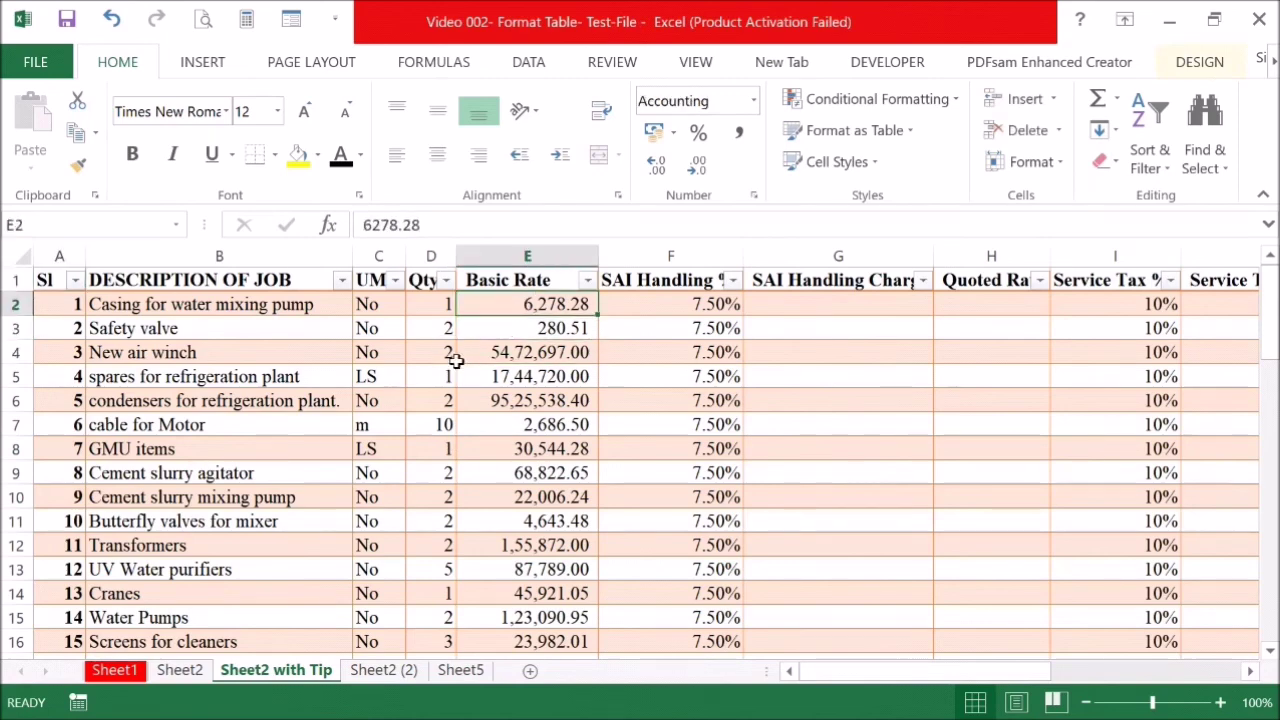
{"action": "key", "text": "Right"}
{"action": "key", "text": "Right"}
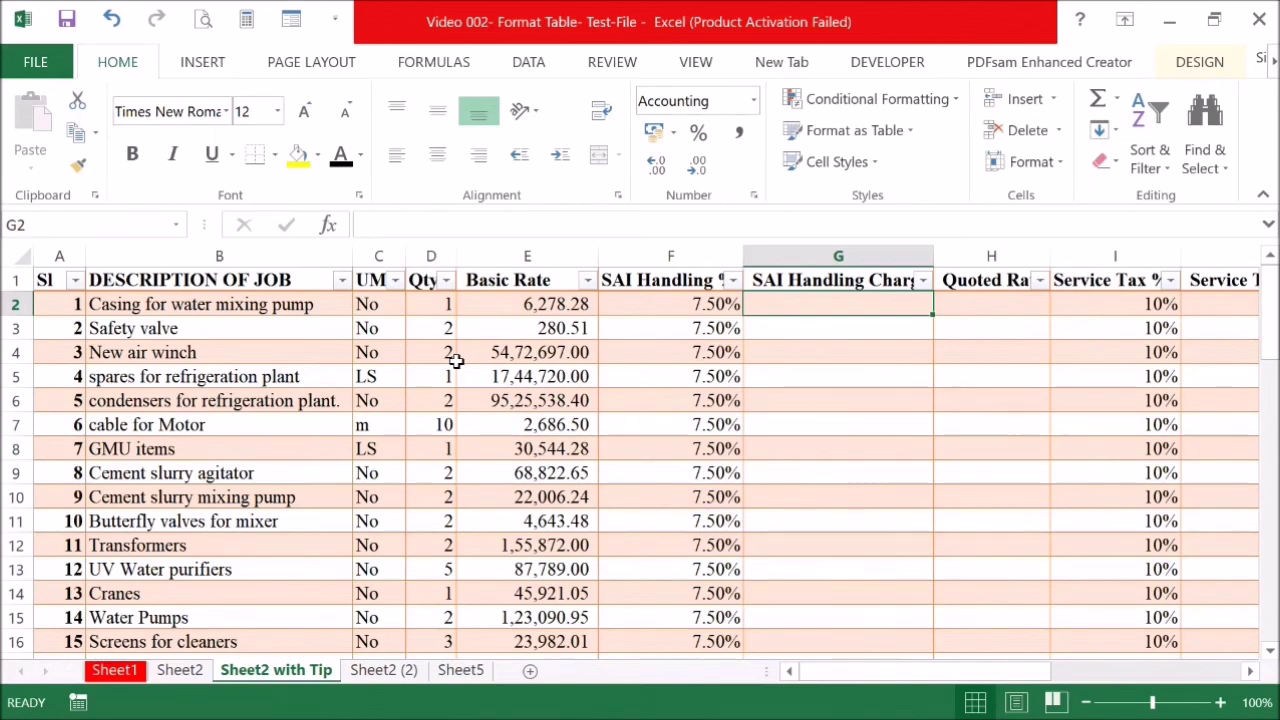
{"action": "type", "text": "="}
{"action": "key", "text": "Left"}
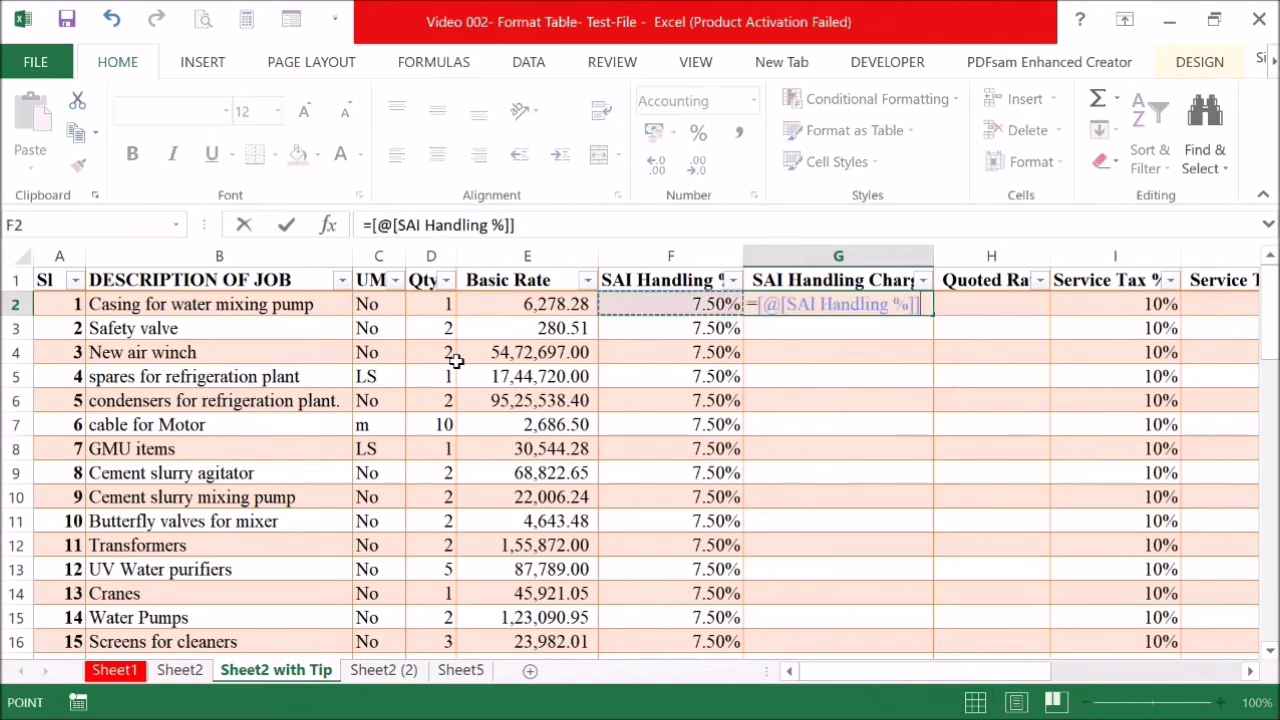
{"action": "type", "text": "*"}
{"action": "key", "text": "Left"}
{"action": "key", "text": "Left"}
{"action": "key", "text": "Return"}
Calculate the Quoted Rate column from H2 with a table formula adding the Basic Rate and the SAI Handling Charges.
{"action": "key", "text": "Right"}
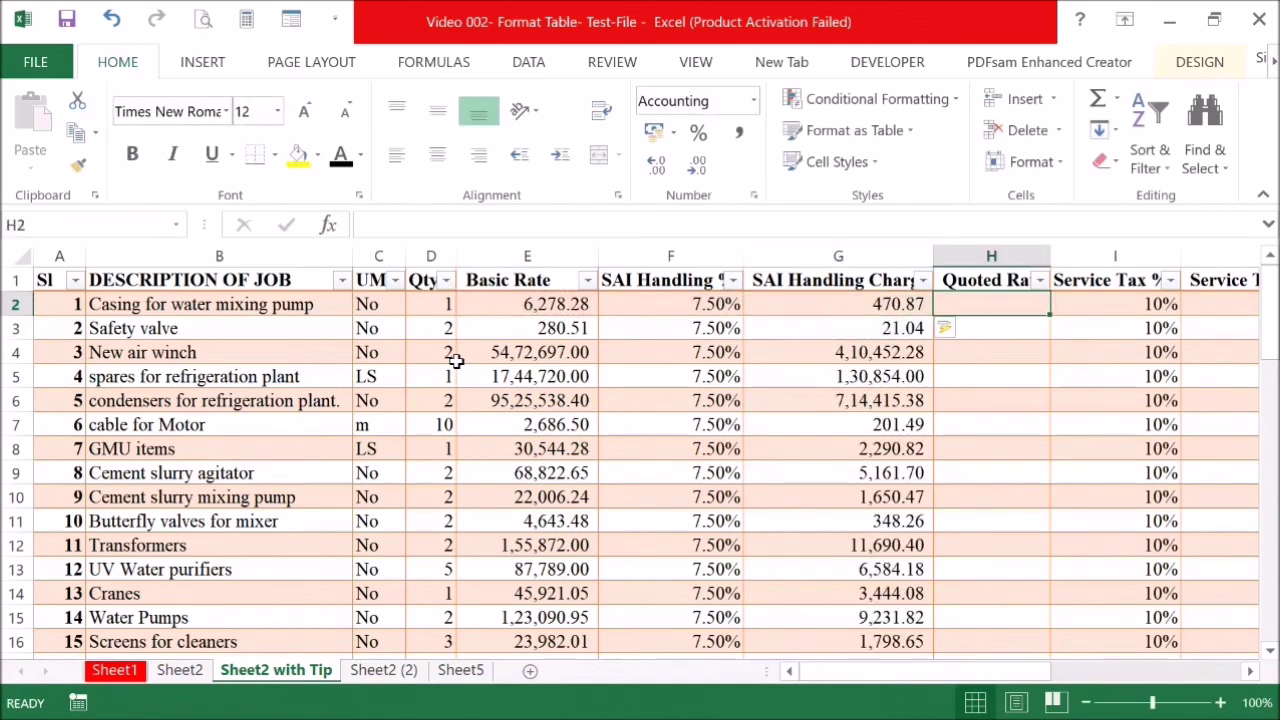
{"action": "type", "text": "="}
{"action": "key", "text": "Left"}
{"action": "key", "text": "Left"}
{"action": "key", "text": "Left"}
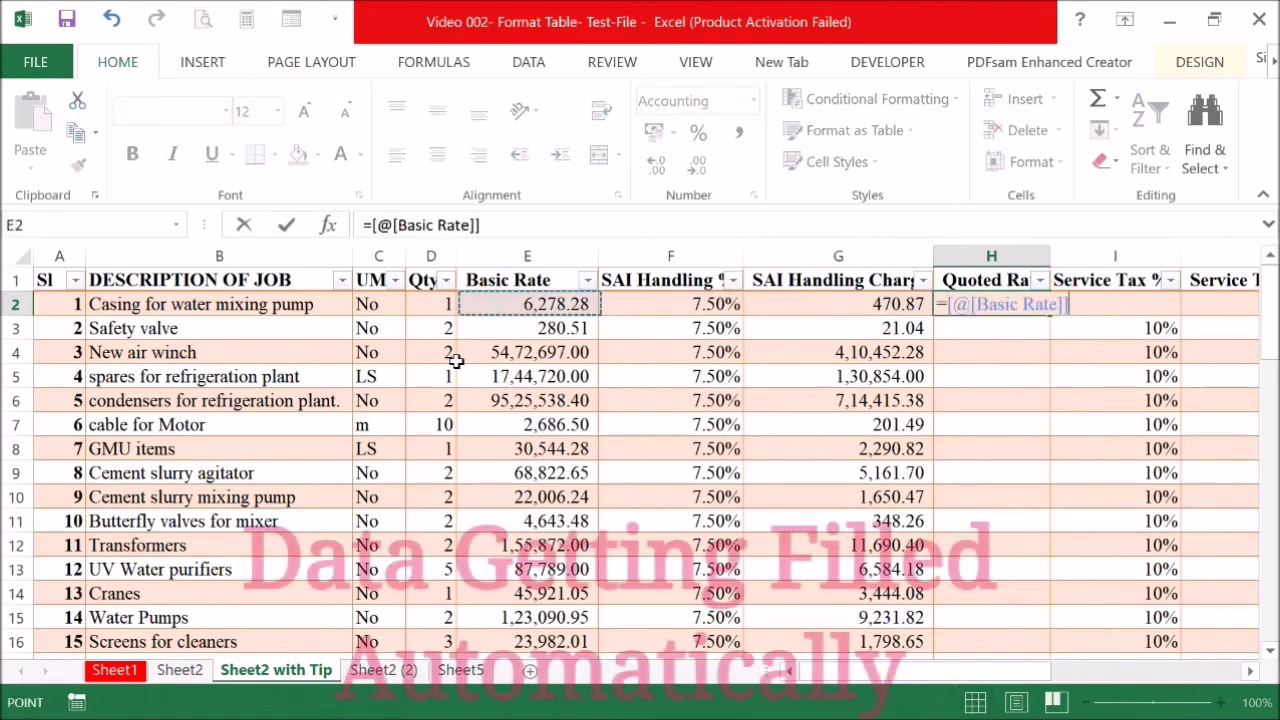
{"action": "type", "text": "+"}
{"action": "key", "text": "Left"}
{"action": "key", "text": "Return"}
Calculate the Service Tax Amount column from J2 with the table formula =[@[Service Tax %]]*[@[Quoted Rate]].
{"action": "key", "text": "Right"}
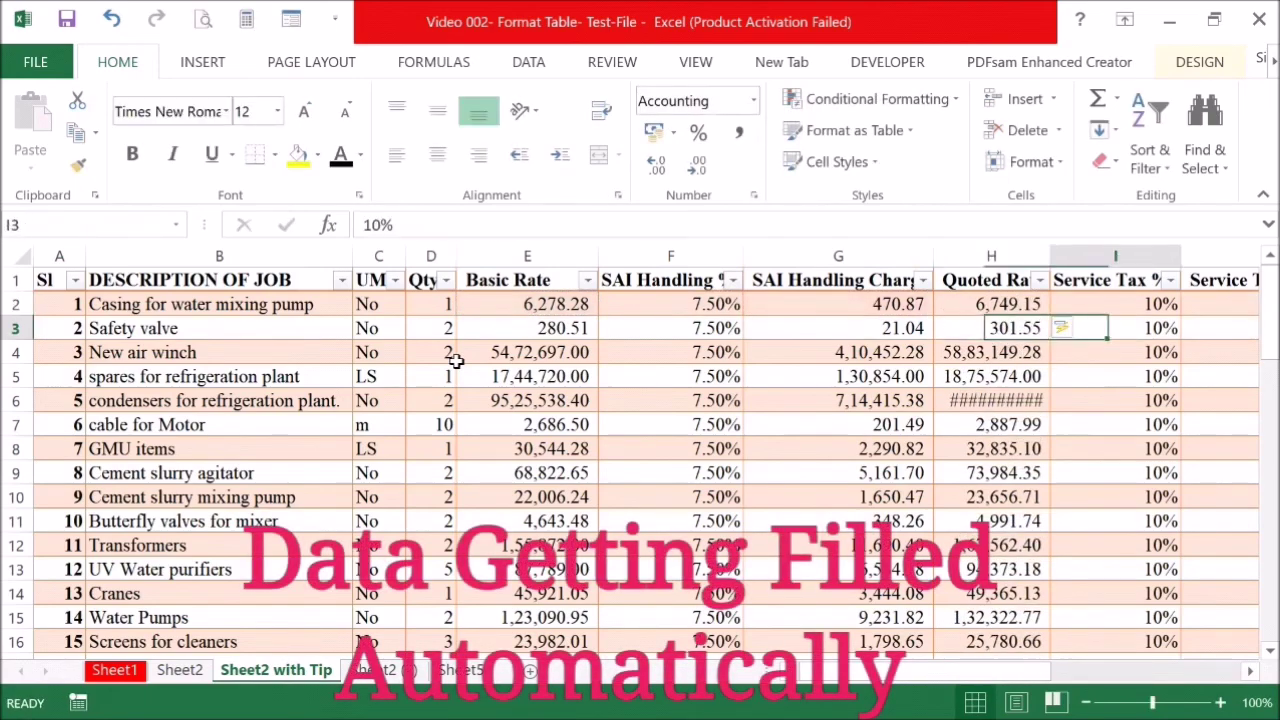
{"action": "key", "text": "Right"}
{"action": "key", "text": "Right"}
{"action": "key", "text": "Up"}
{"action": "key", "text": "Left"}
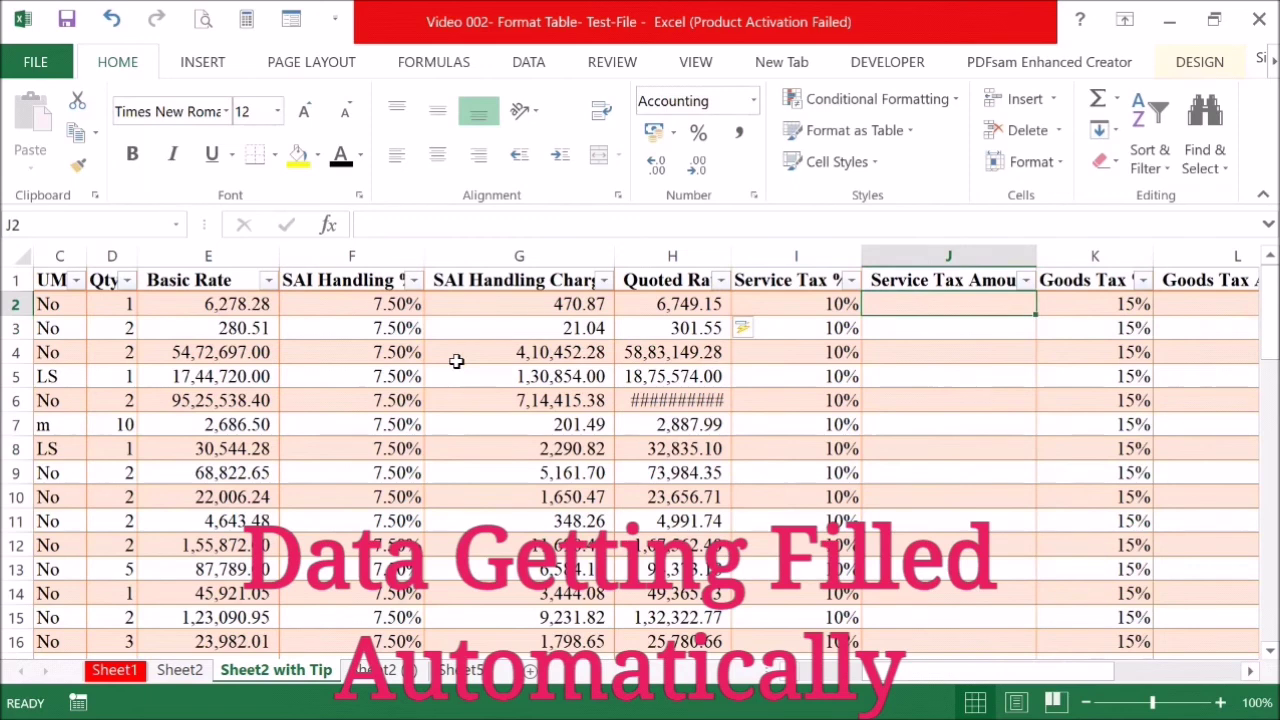
{"action": "type", "text": "="}
{"action": "key", "text": "Left"}
{"action": "type", "text": "*"}
{"action": "key", "text": "Left"}
{"action": "key", "text": "Left"}
{"action": "key", "text": "Left"}
{"action": "key", "text": "Left"}
{"action": "key", "text": "Right"}
{"action": "key", "text": "Right"}
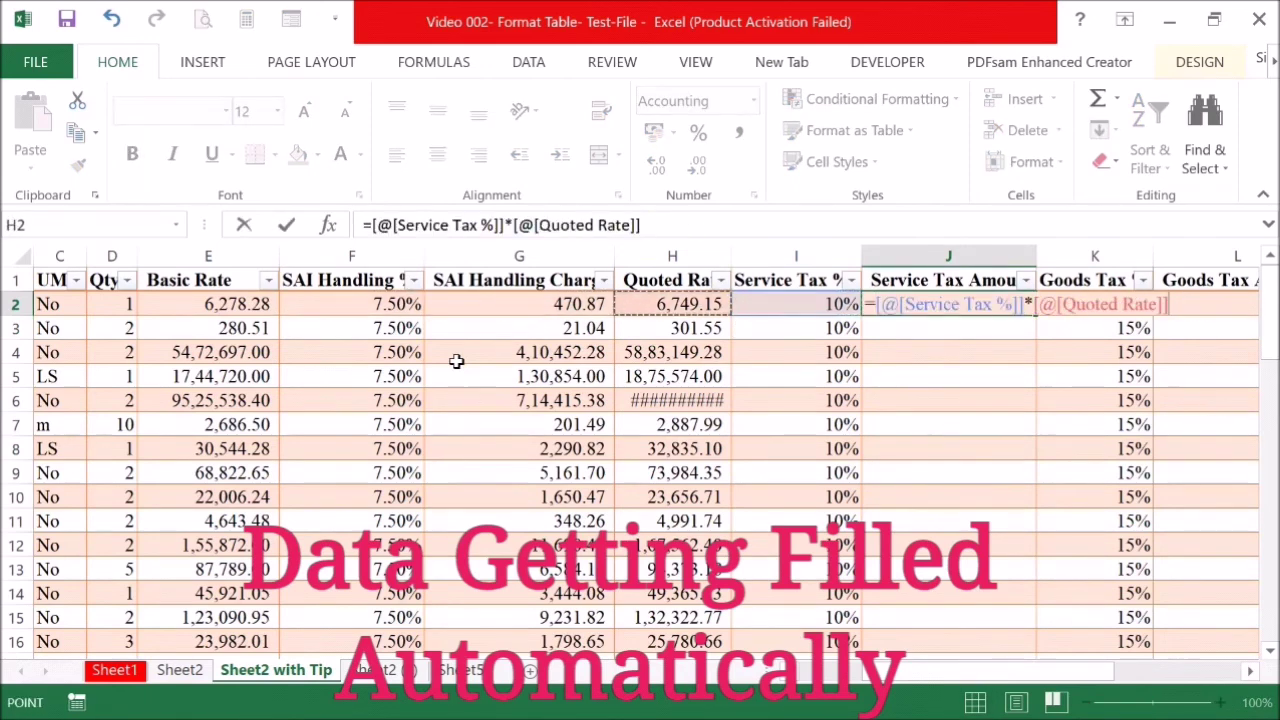
{"action": "key", "text": "Return"}
Calculate the Goods Tax Amount column from L2 with the table formula =[@[Goods Tax %]]*[@[Quoted Rate]].
{"action": "key", "text": "Up"}
{"action": "key", "text": "Right"}
{"action": "key", "text": "Right"}
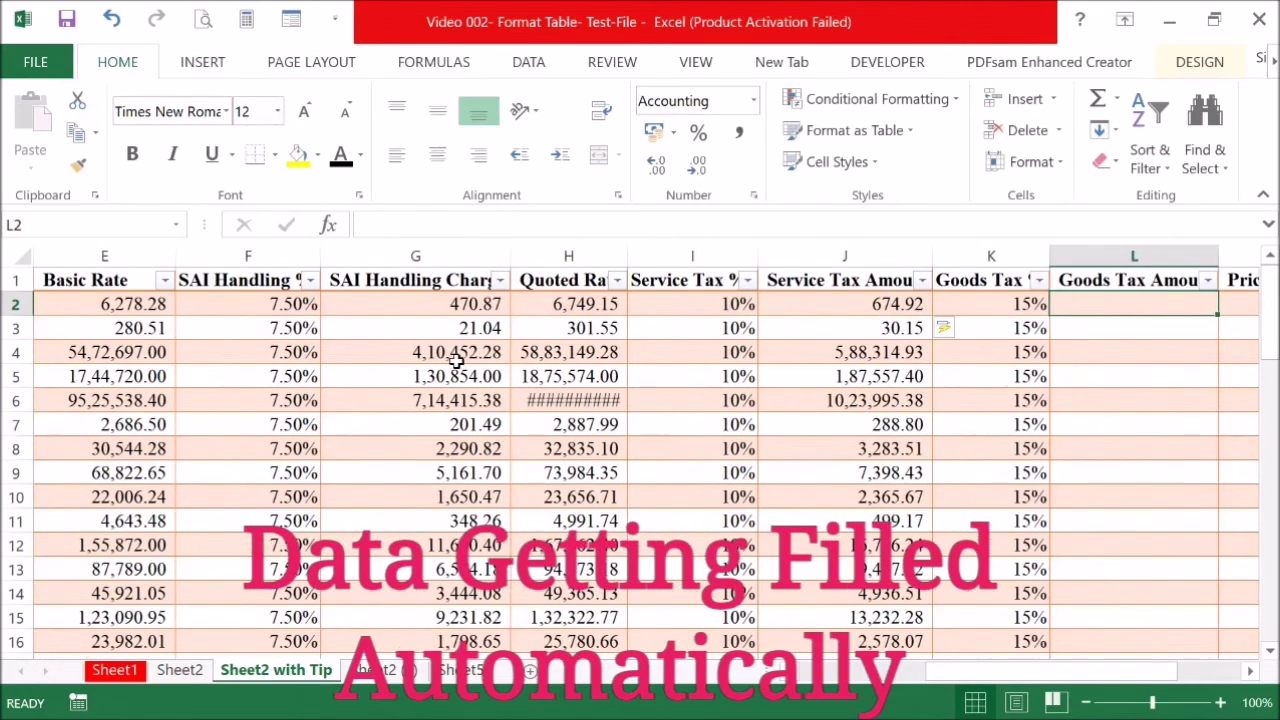
{"action": "type", "text": "="}
{"action": "key", "text": "Left"}
{"action": "type", "text": "*"}
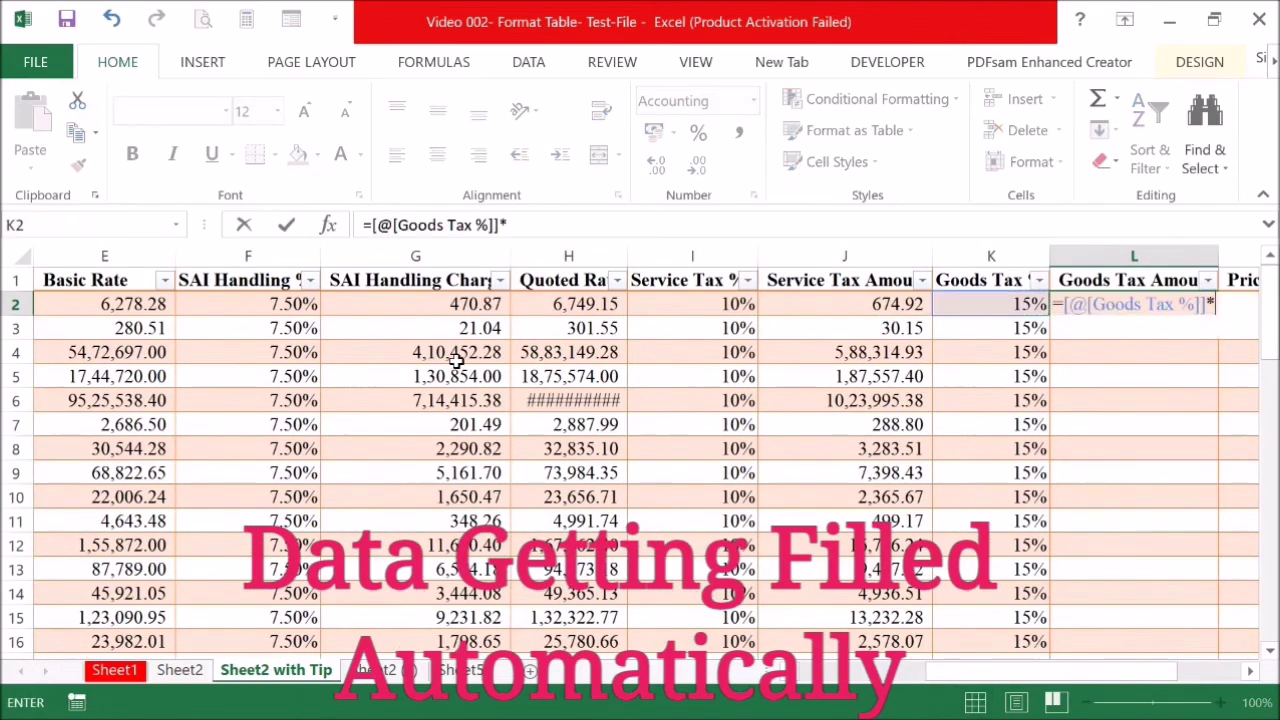
{"action": "key", "text": "Left"}
{"action": "key", "text": "Left"}
{"action": "key", "text": "Left"}
{"action": "key", "text": "Return"}
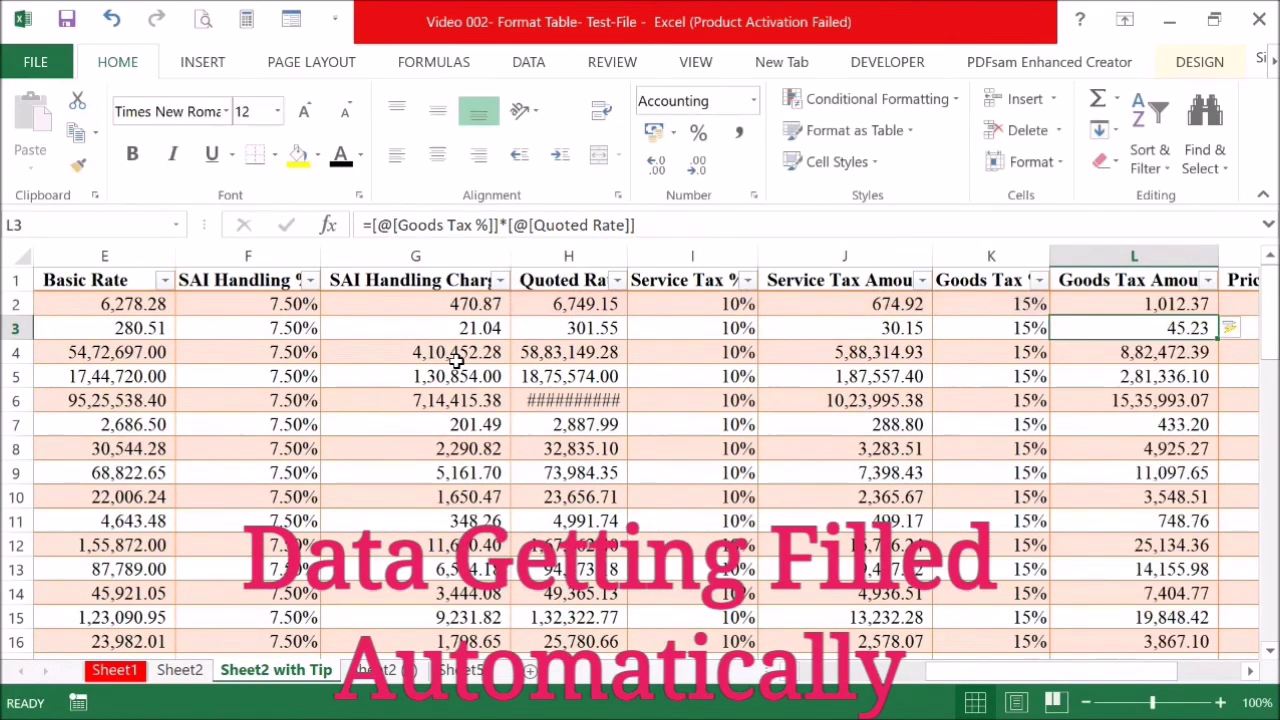
Calculate the Price Each column from M2 with the table formula =[@[Goods Tax Amount]]+[@[Service Tax Amount]]+[@[Quoted Rate]].
{"action": "key", "text": "Right"}
{"action": "key", "text": "Up"}
{"action": "type", "text": "="}
{"action": "key", "text": "Left"}
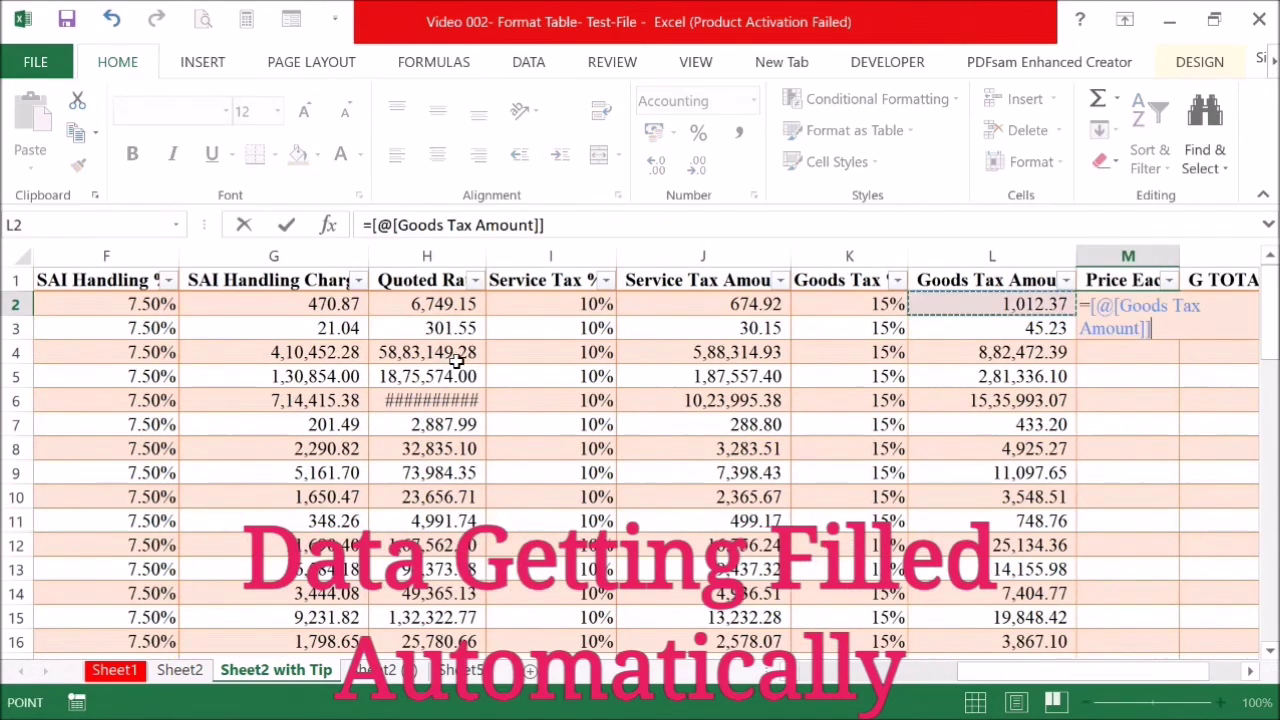
{"action": "type", "text": "+"}
{"action": "key", "text": "Left"}
{"action": "key", "text": "Left"}
{"action": "key", "text": "Left"}
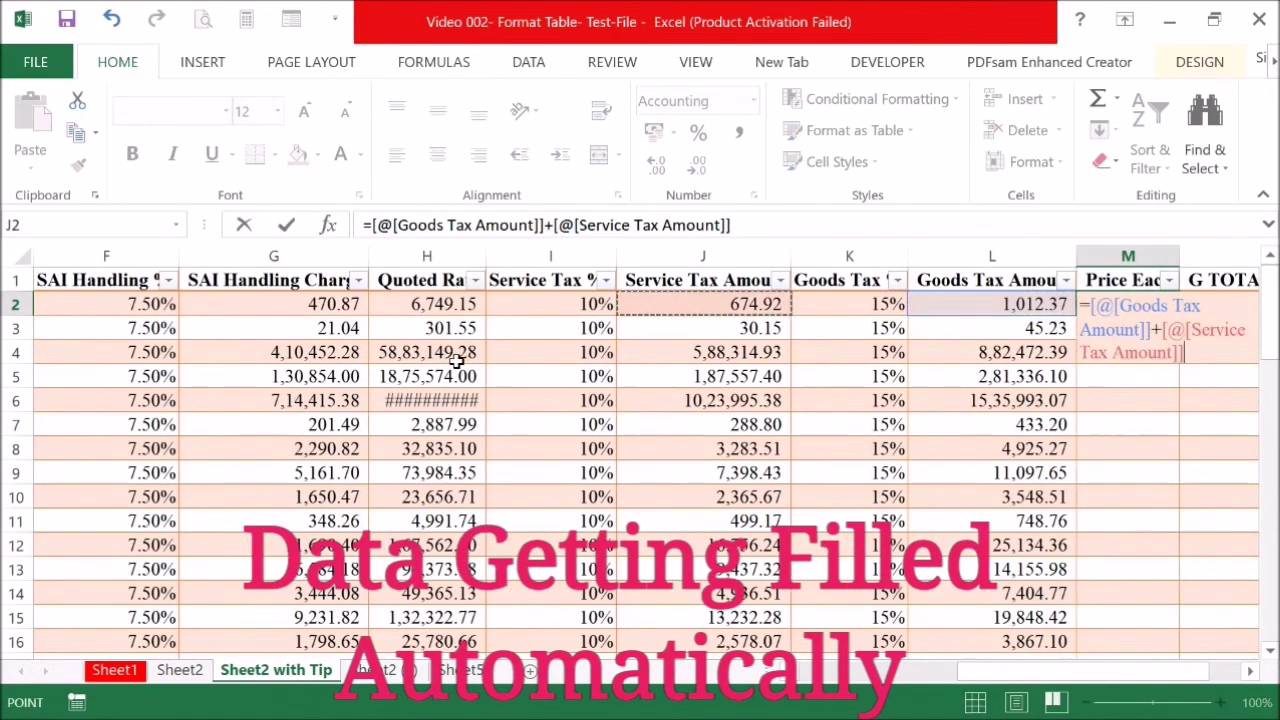
{"action": "type", "text": "+"}
{"action": "key", "text": "Left"}
{"action": "key", "text": "Left"}
{"action": "key", "text": "Left"}
{"action": "key", "text": "Left"}
{"action": "key", "text": "Left"}
{"action": "key", "text": "Return"}
{"action": "key", "text": "Right"}
{"action": "key", "text": "Up"}
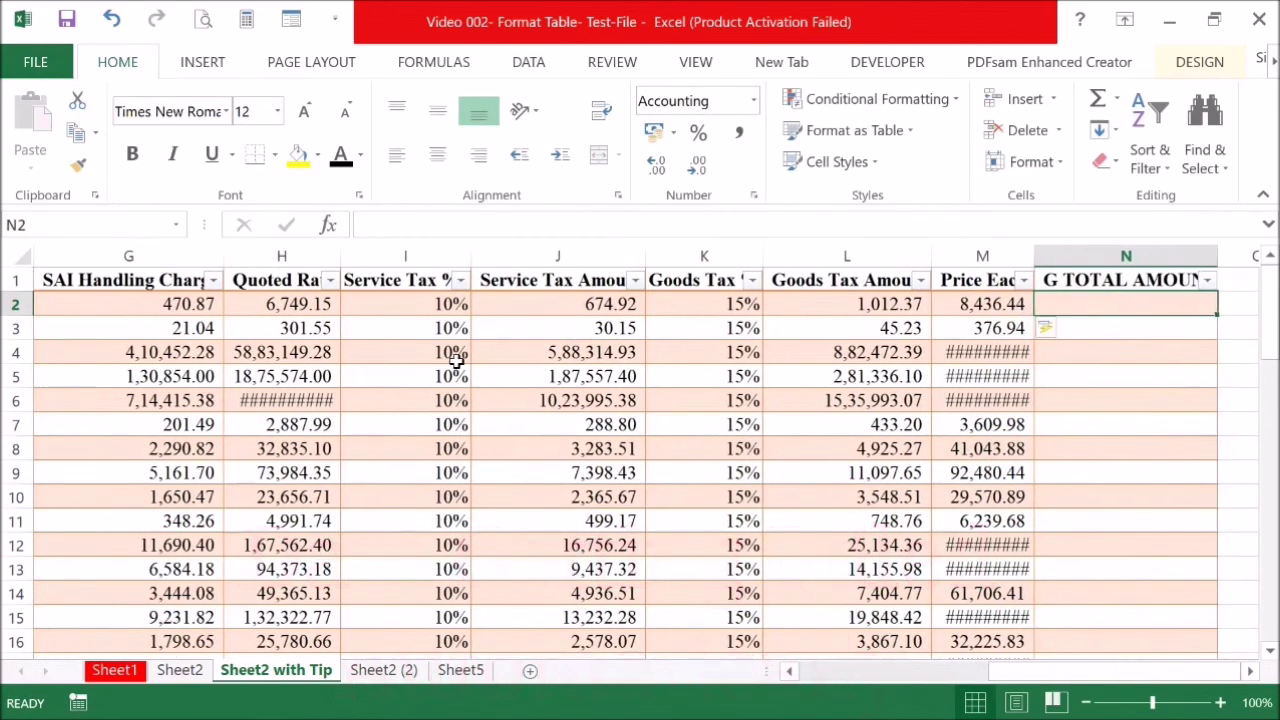
{"action": "type", "text": "="}
{"action": "key", "text": "Left"}
{"action": "type", "text": "*"}
{"action": "key", "text": "Left"}
{"action": "key", "text": "Left"}
{"action": "key", "text": "Left"}
{"action": "key", "text": "Left"}
{"action": "key", "text": "Left"}
{"action": "key", "text": "Left"}
{"action": "key", "text": "Left"}
{"action": "key", "text": "Left"}
{"action": "key", "text": "Left"}
{"action": "key", "text": "Left"}
{"action": "key", "text": "Left"}
{"action": "key", "text": "Return"}
{"action": "key", "text": "Right"}
{"action": "key", "text": "Left"}
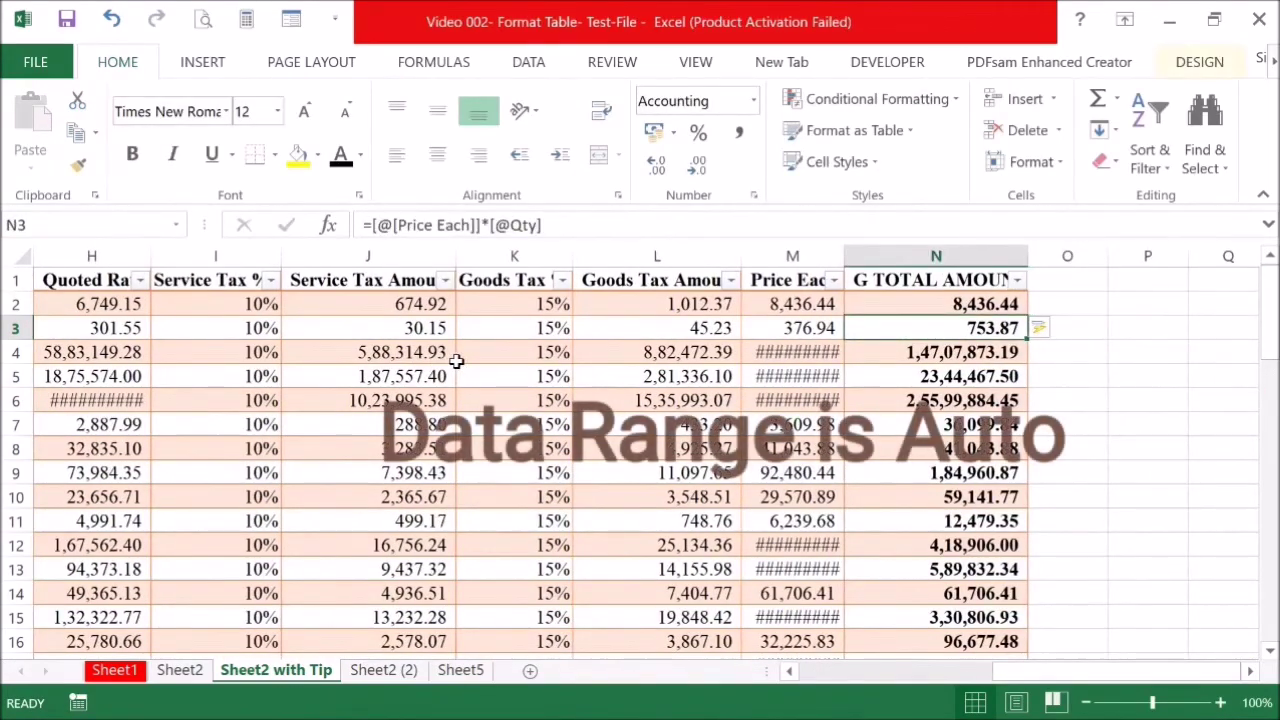
Set the total row cell N63 under G TOTAL AMOUNT to the Sum function.
{"action": "scroll", "coordinate": [456, 361], "scroll_direction": "down", "scroll_amount": 20}
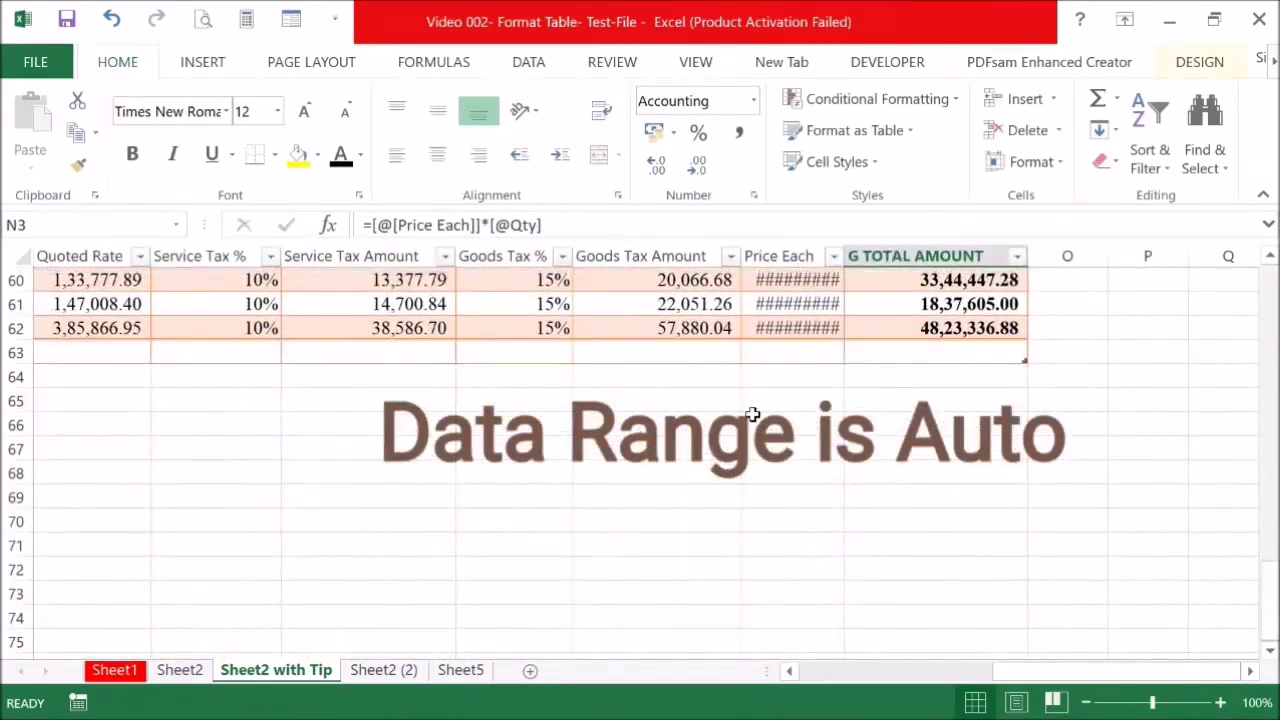
{"action": "left_click", "coordinate": [947, 354]}
{"action": "left_click", "coordinate": [1039, 356]}
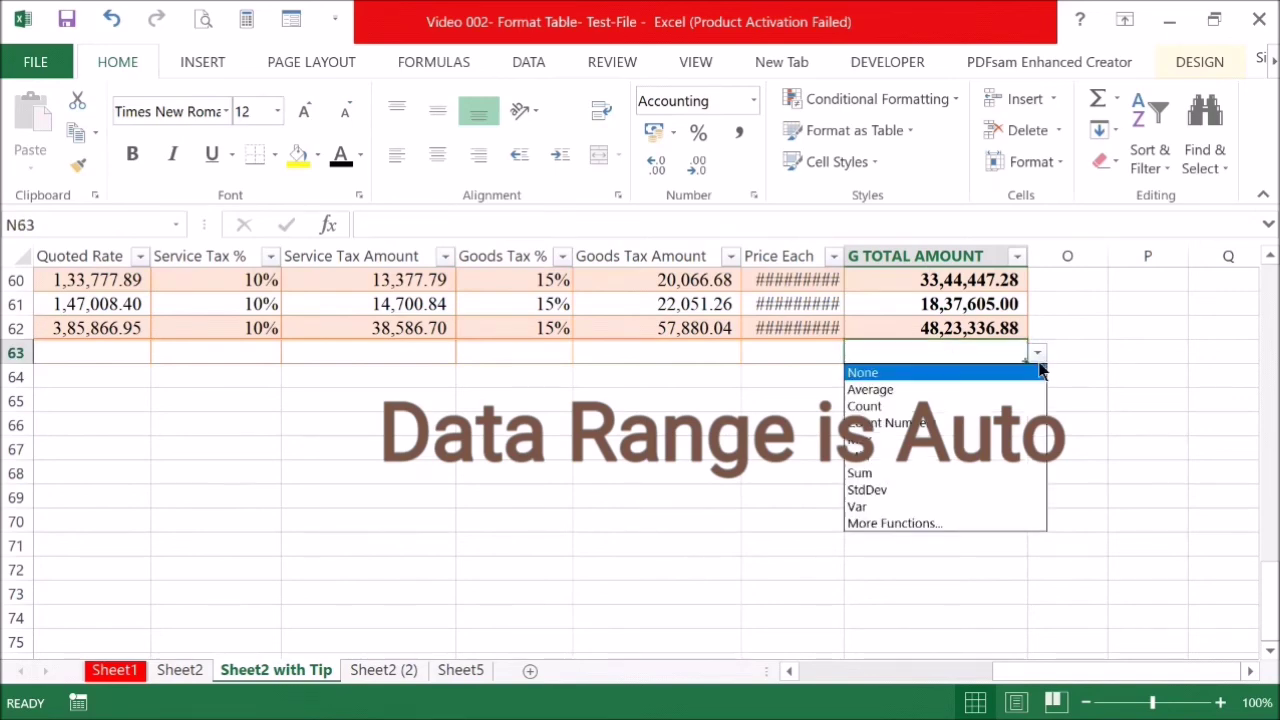
{"action": "left_click", "coordinate": [962, 474]}
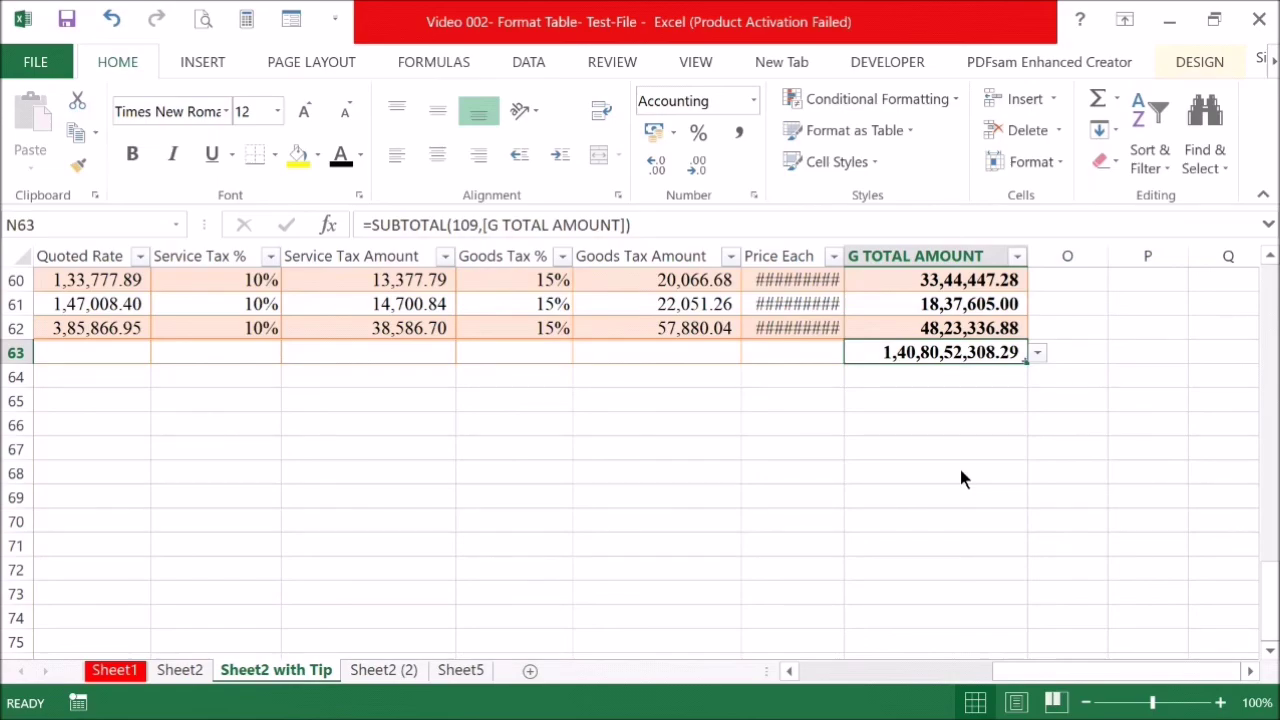
Return to the start of the table and inspect the Price Each formulas in M4, M3 and M2.
{"action": "scroll", "coordinate": [959, 465], "scroll_direction": "up", "scroll_amount": 20}
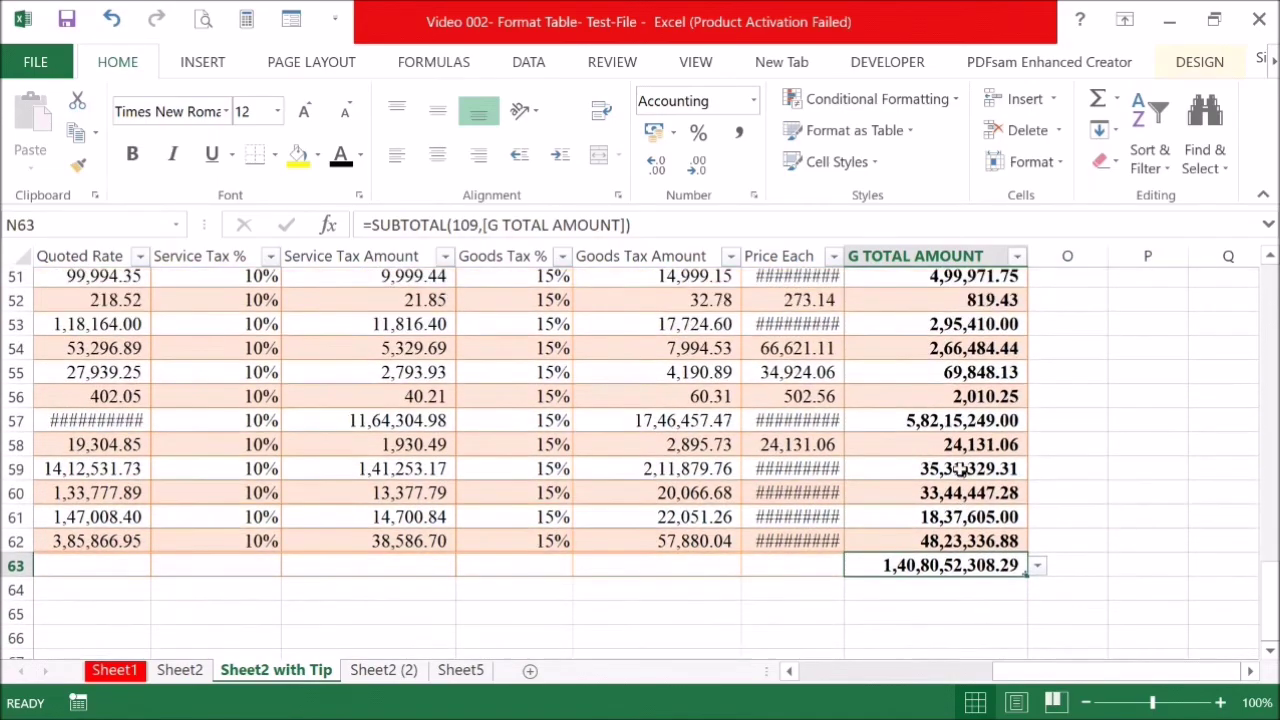
{"action": "scroll", "coordinate": [959, 470], "scroll_direction": "up", "scroll_amount": 2}
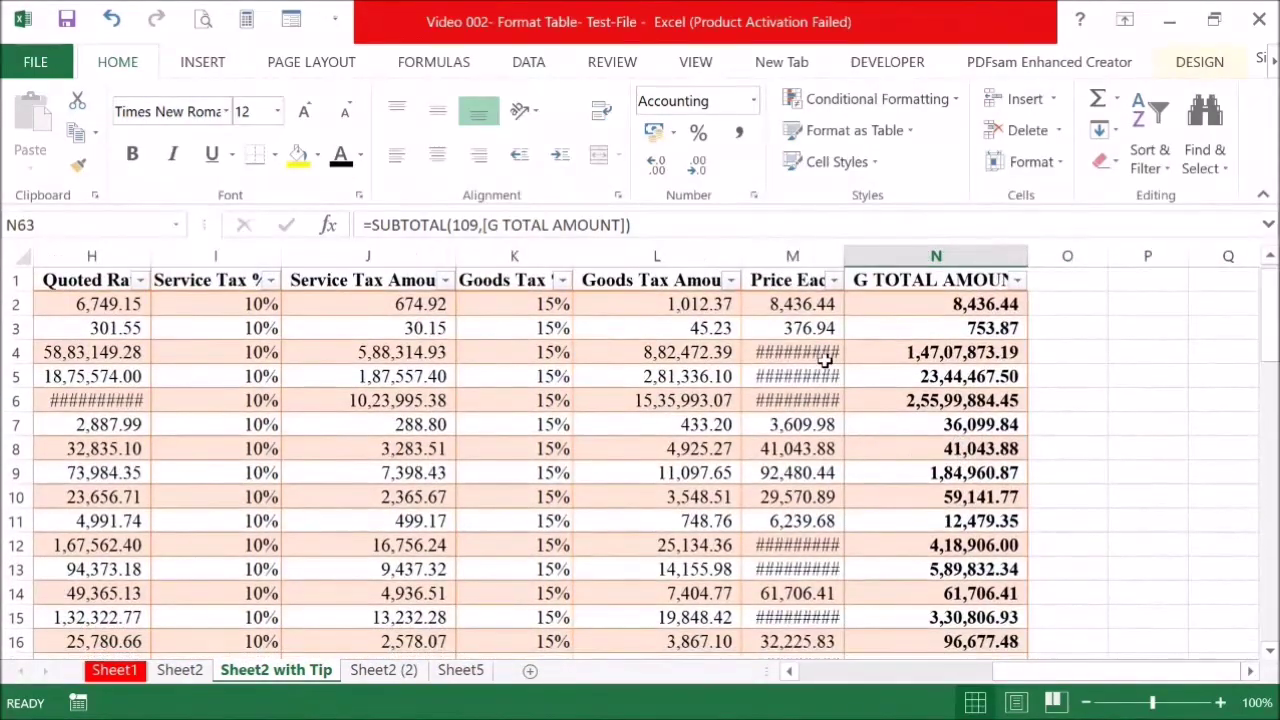
{"action": "left_click", "coordinate": [826, 356]}
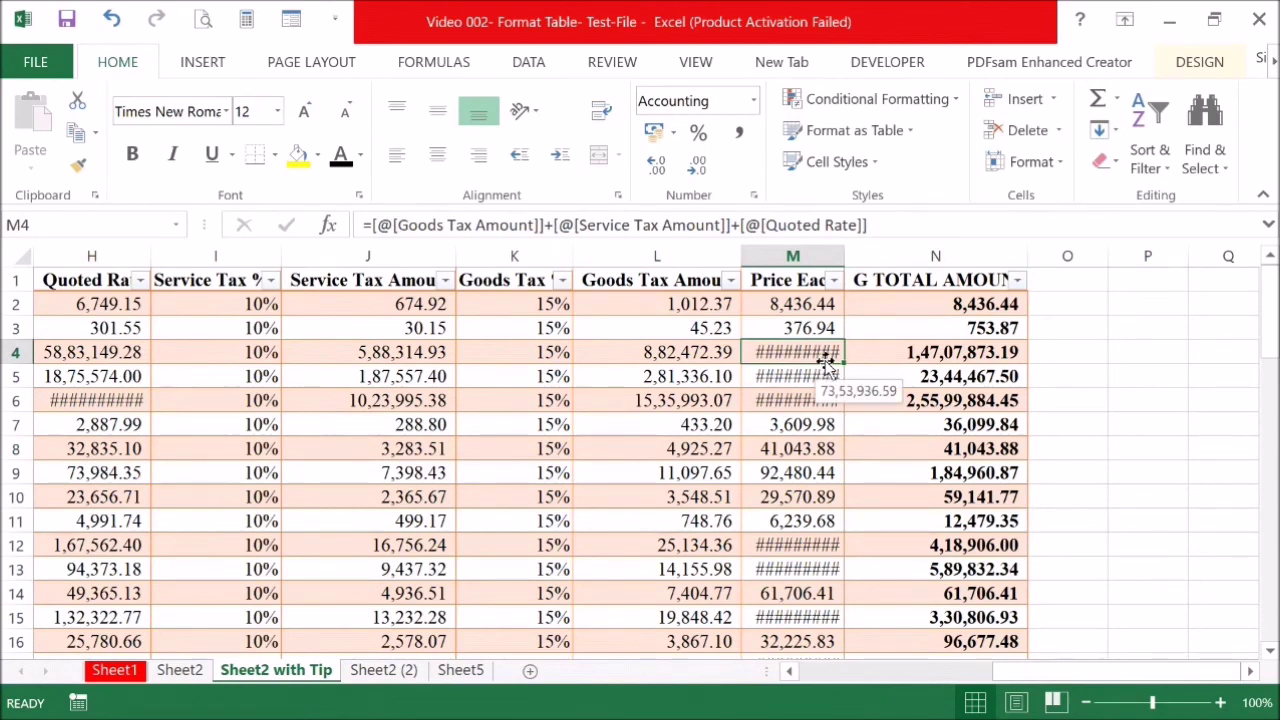
{"action": "left_click", "coordinate": [789, 319]}
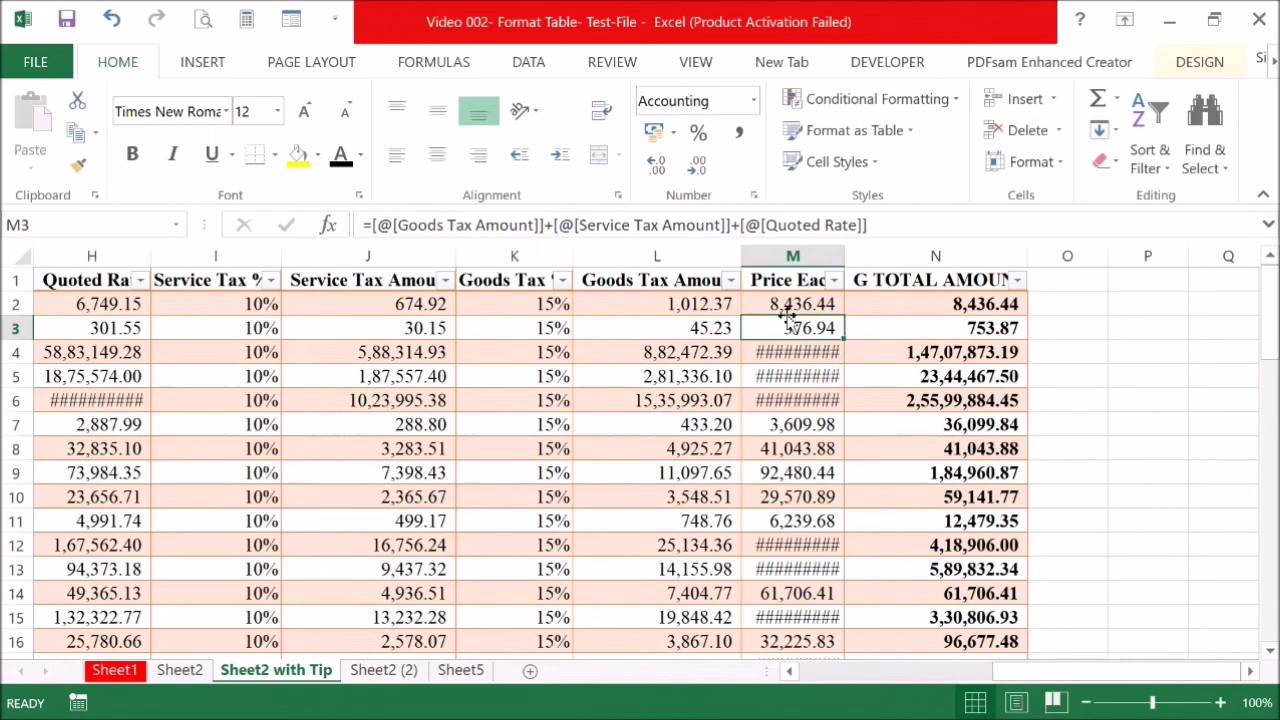
{"action": "left_click", "coordinate": [789, 313]}
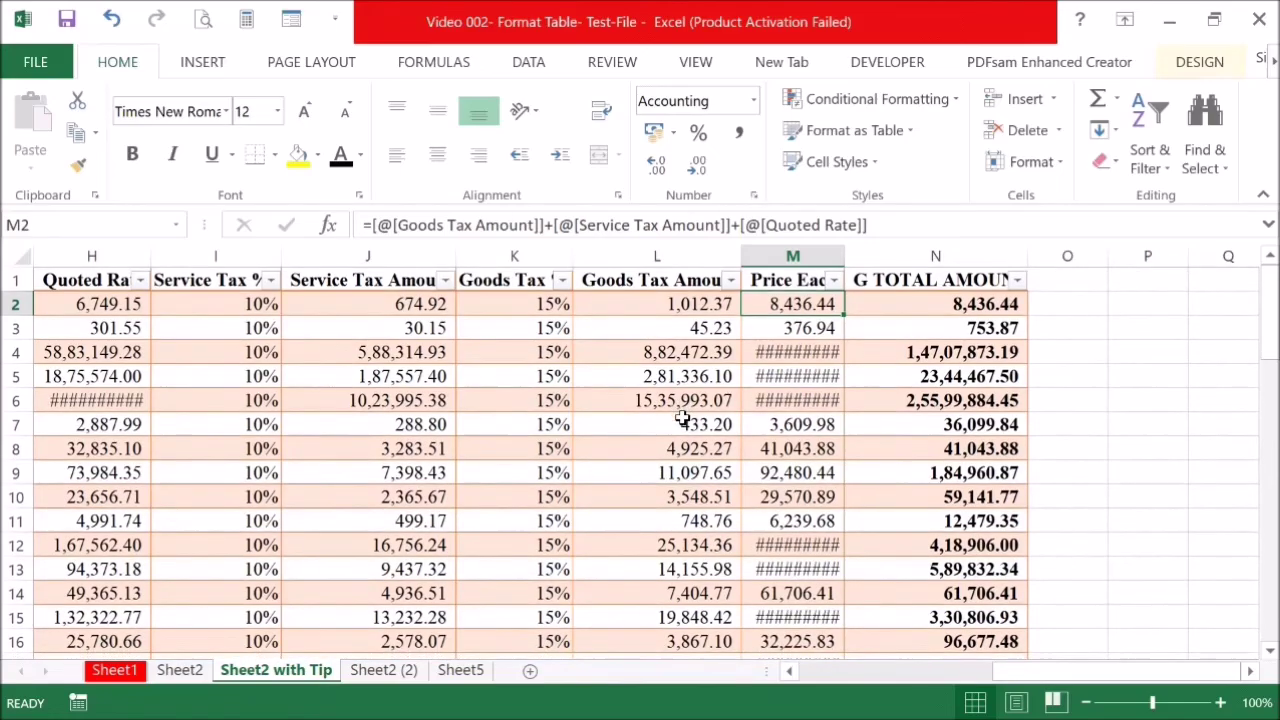
Compare the column headings further down the data in Sheet2 with Tip with those in Sheet2.
{"action": "scroll", "coordinate": [681, 418], "scroll_direction": "down", "scroll_amount": 2}
{"action": "scroll", "coordinate": [681, 418], "scroll_direction": "down", "scroll_amount": 3}
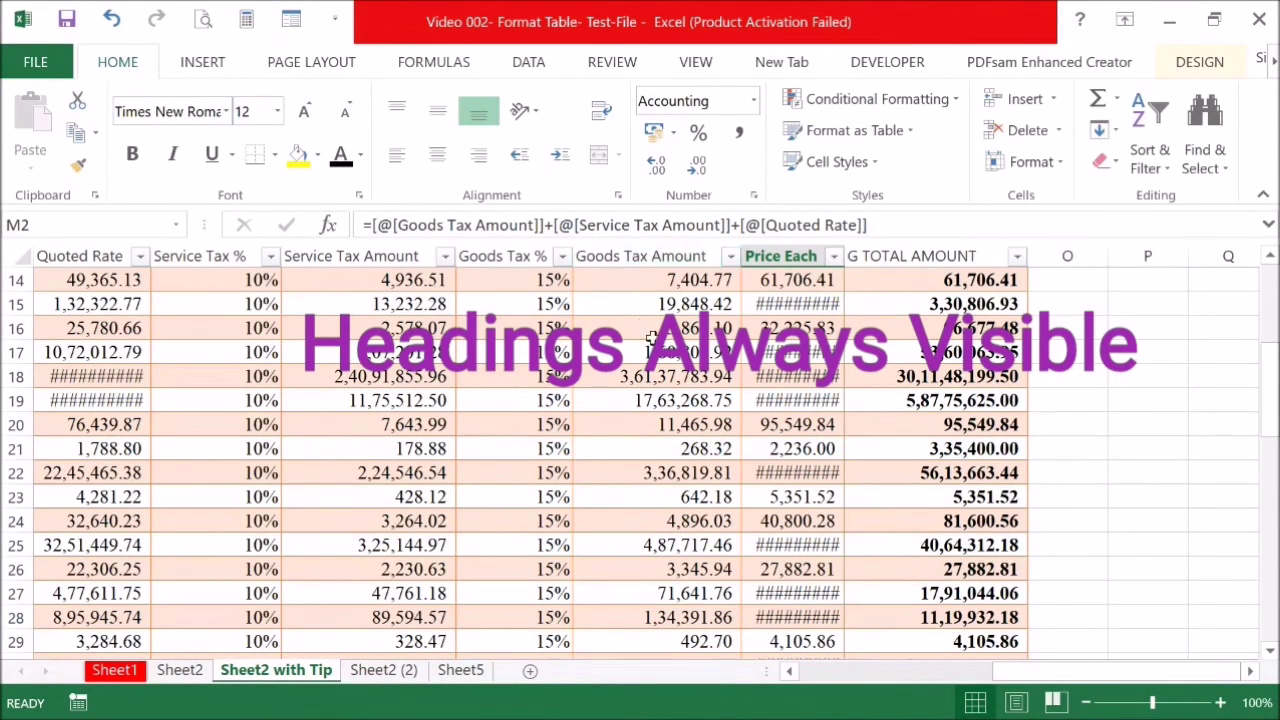
{"action": "left_click", "coordinate": [181, 670]}
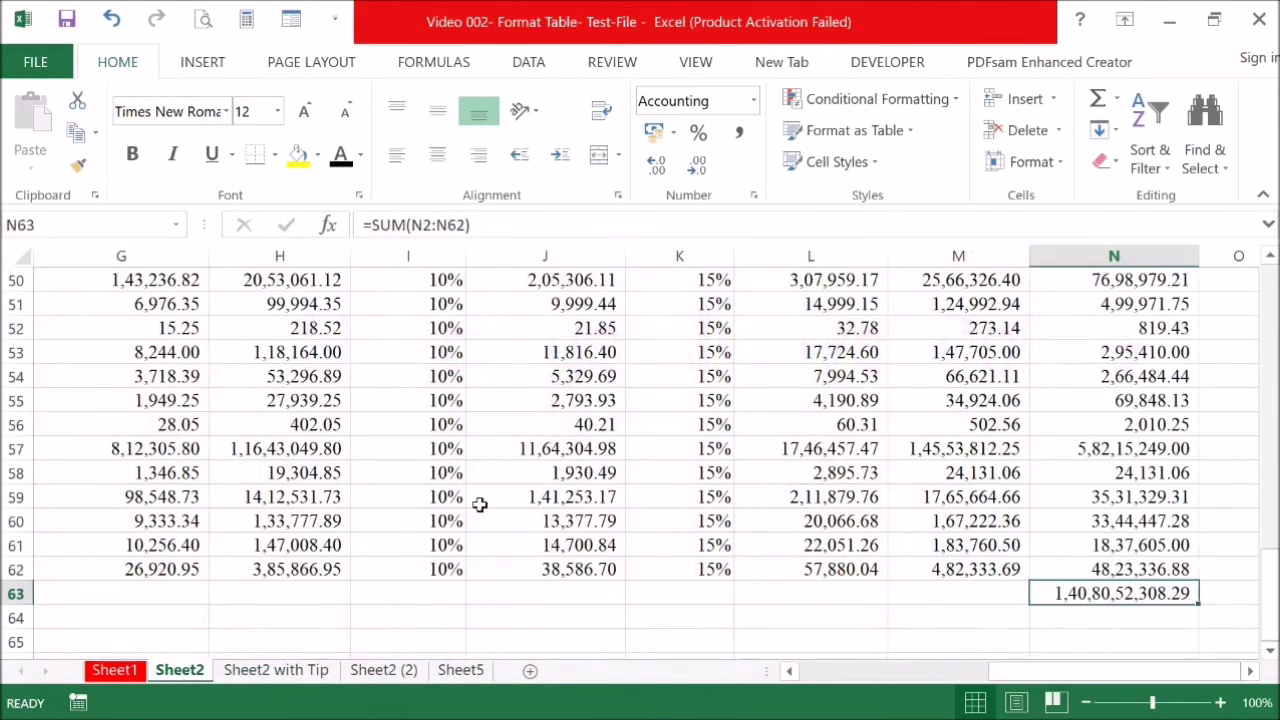
{"action": "scroll", "coordinate": [606, 460], "scroll_direction": "up", "scroll_amount": 1}
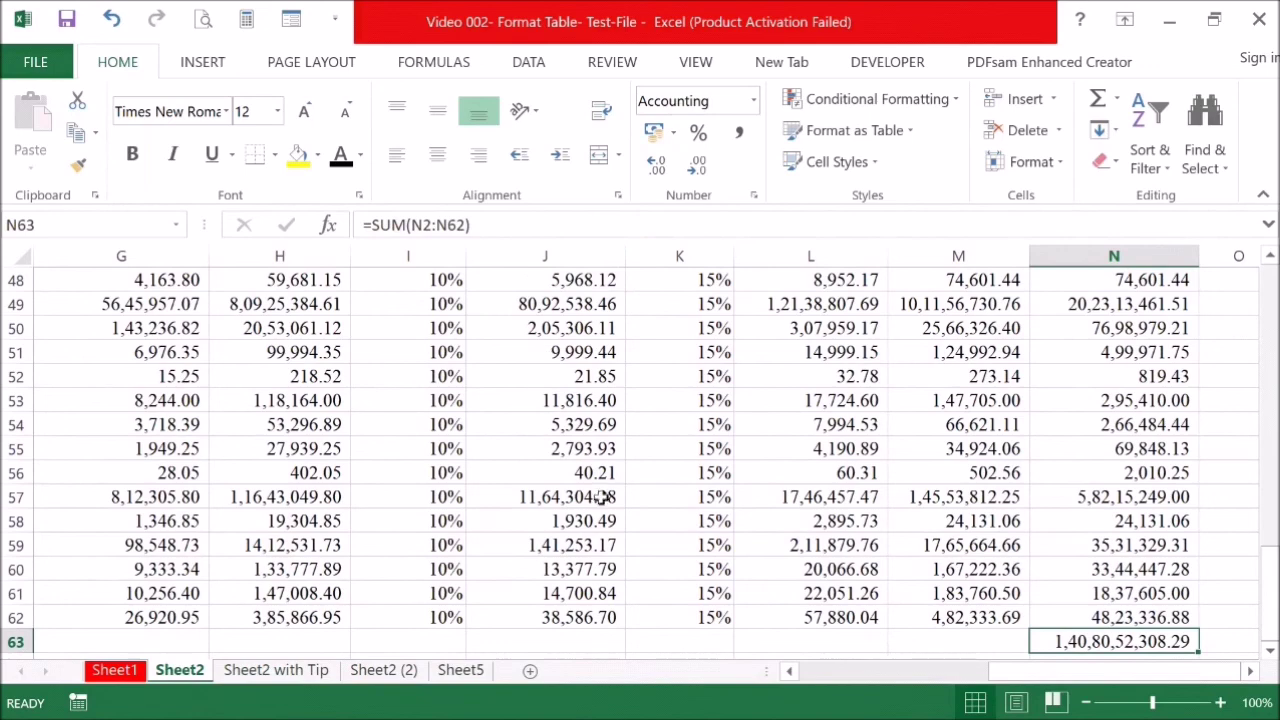
{"action": "left_click", "coordinate": [276, 670]}
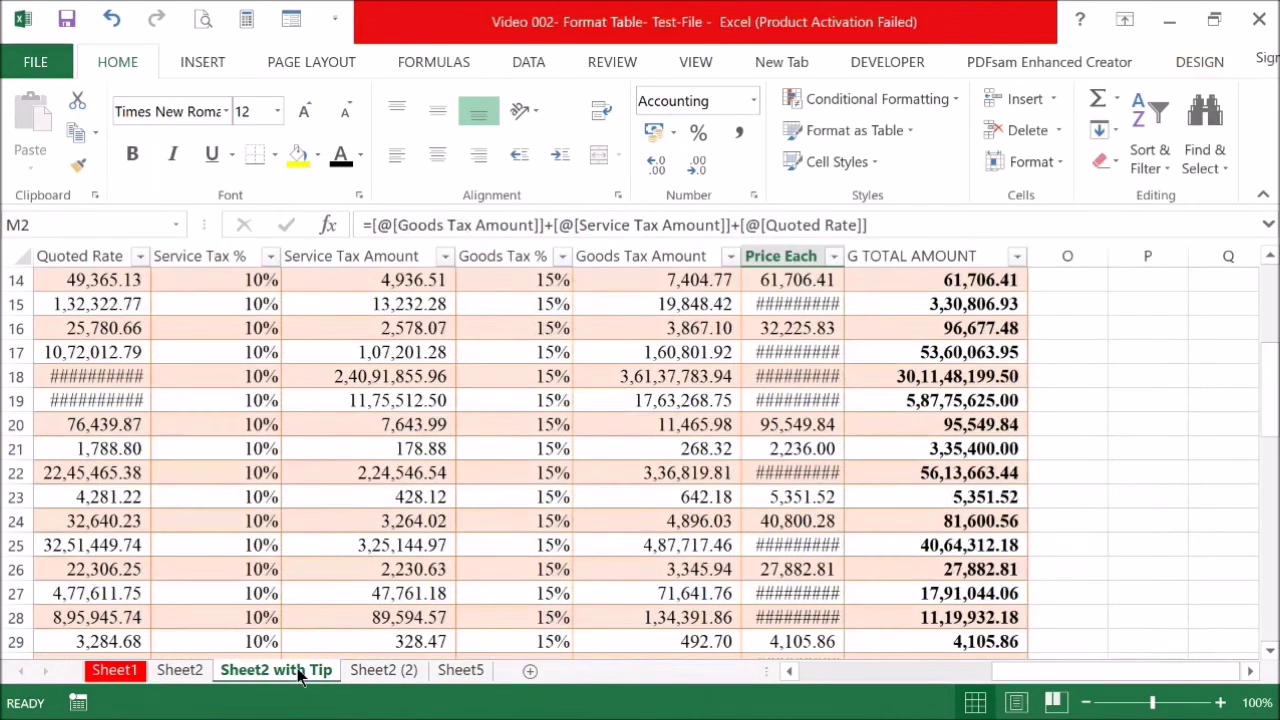
Examine the structured formulas and column names across row 14 of Sheet2 with Tip, ending at SAI Handling Charges.
{"action": "left_click", "coordinate": [345, 284]}
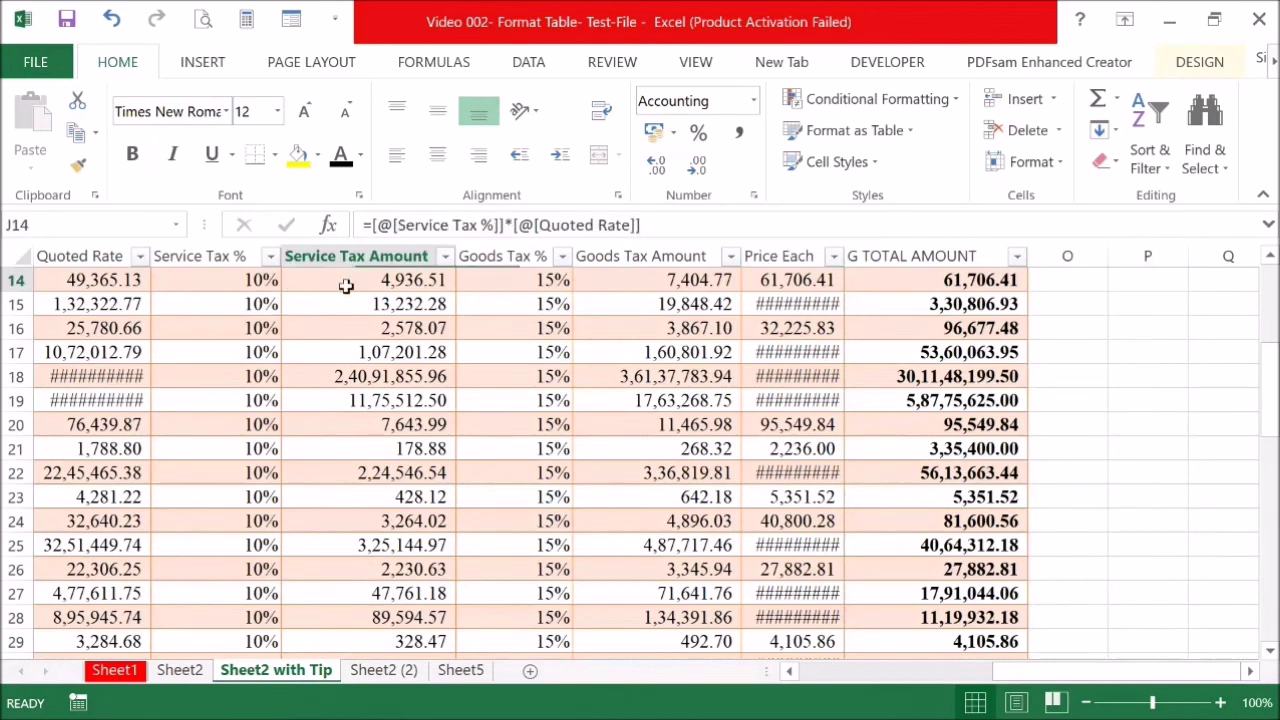
{"action": "key", "text": "Right"}
{"action": "key", "text": "Right"}
{"action": "key", "text": "Right"}
{"action": "key", "text": "Right"}
{"action": "key", "text": "Left"}
{"action": "key", "text": "Left"}
{"action": "key", "text": "Left"}
{"action": "key", "text": "Left"}
{"action": "key", "text": "Left"}
{"action": "key", "text": "Left"}
{"action": "key", "text": "Left"}
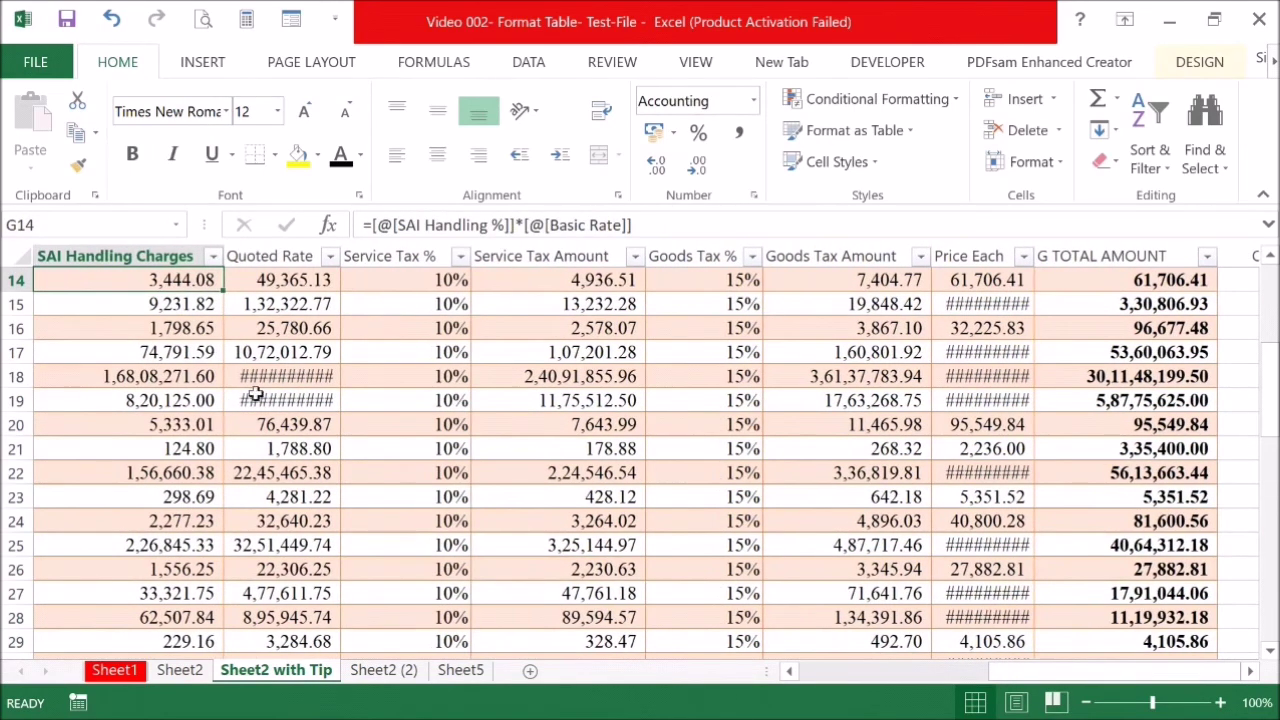
Examine the cell-reference formulas across row 51 of Sheet2, from column H to column N.
{"action": "left_click", "coordinate": [196, 677]}
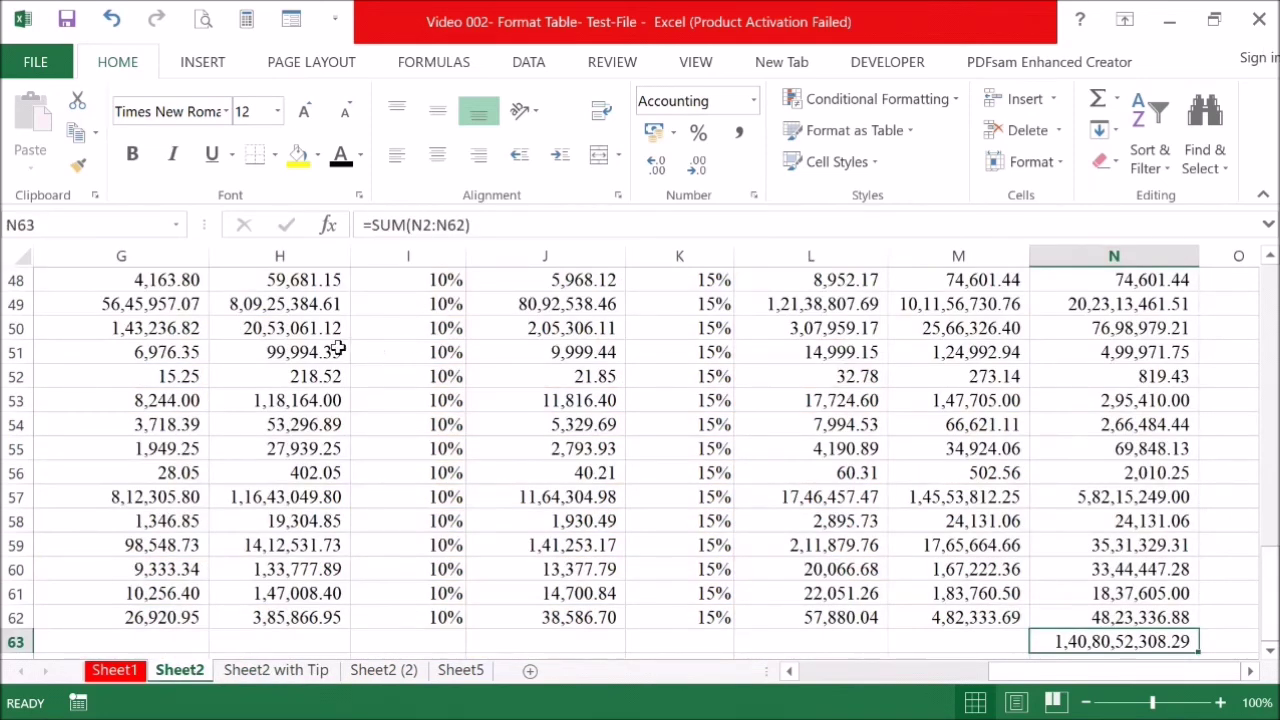
{"action": "left_click", "coordinate": [296, 346]}
{"action": "key", "text": "Right"}
{"action": "key", "text": "Right"}
{"action": "key", "text": "Right"}
{"action": "key", "text": "Right"}
{"action": "key", "text": "Right"}
{"action": "key", "text": "Right"}
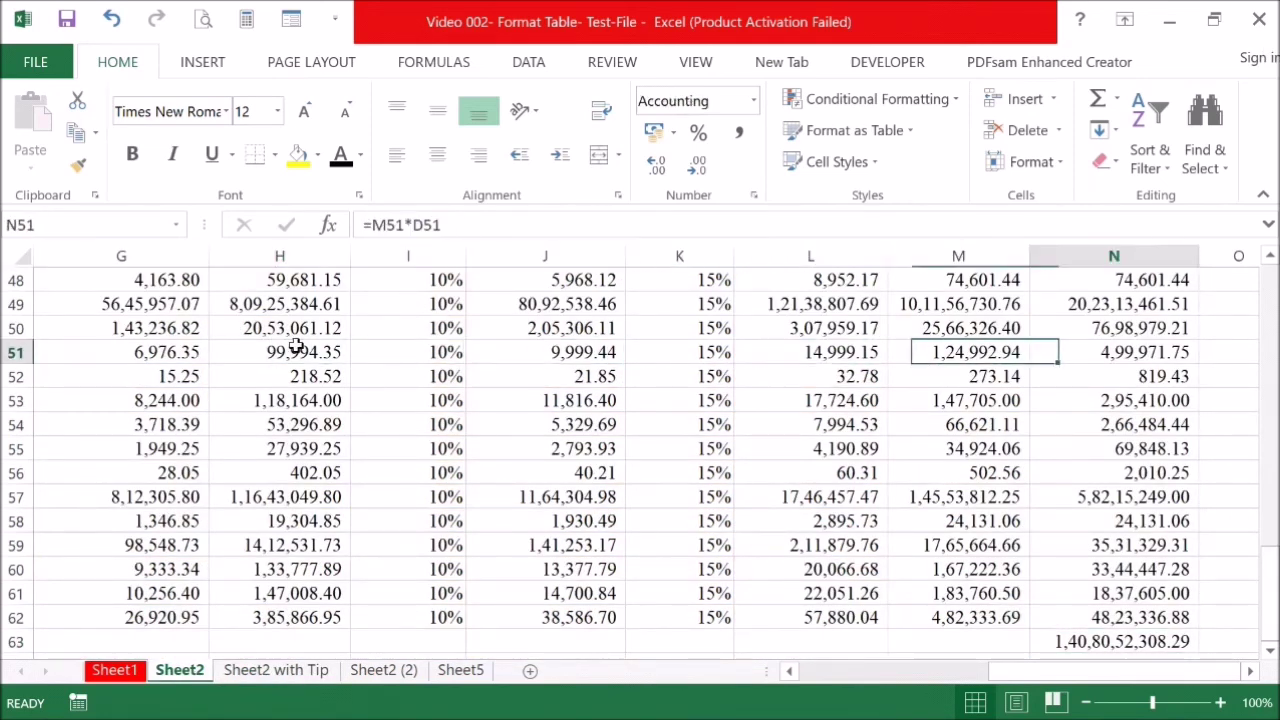
Compare the header row's filter controls in Sheet2 with Tip with the Quoted Rate heading in Sheet2.
{"action": "left_click", "coordinate": [276, 670]}
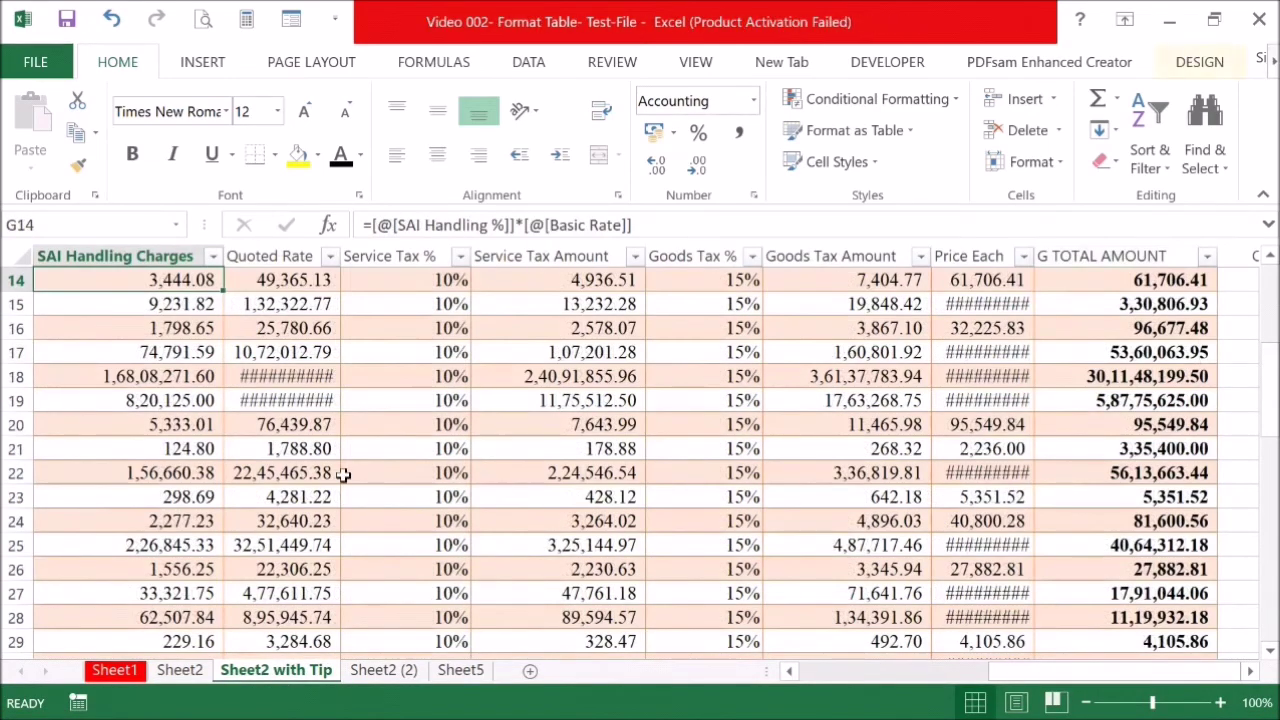
{"action": "scroll", "coordinate": [343, 475], "scroll_direction": "up", "scroll_amount": 5}
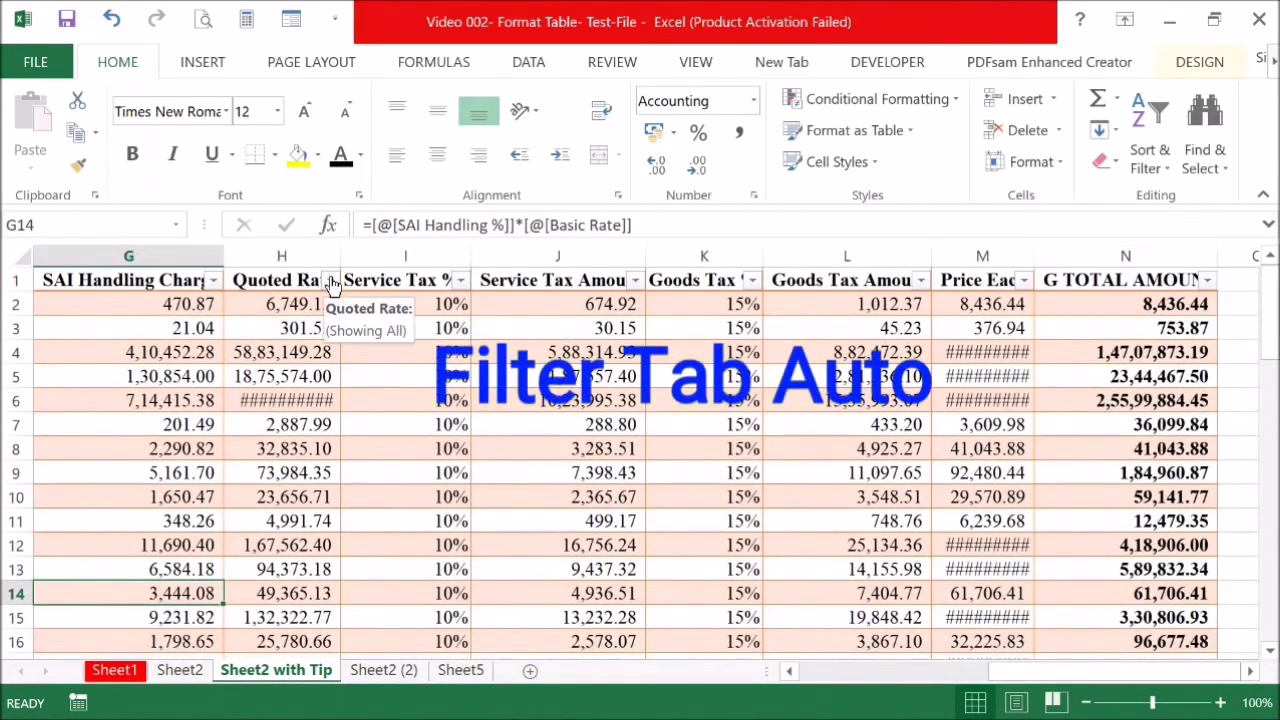
{"action": "left_click", "coordinate": [180, 670]}
{"action": "scroll", "coordinate": [315, 370], "scroll_direction": "up", "scroll_amount": 13}
{"action": "scroll", "coordinate": [315, 370], "scroll_direction": "up", "scroll_amount": 3}
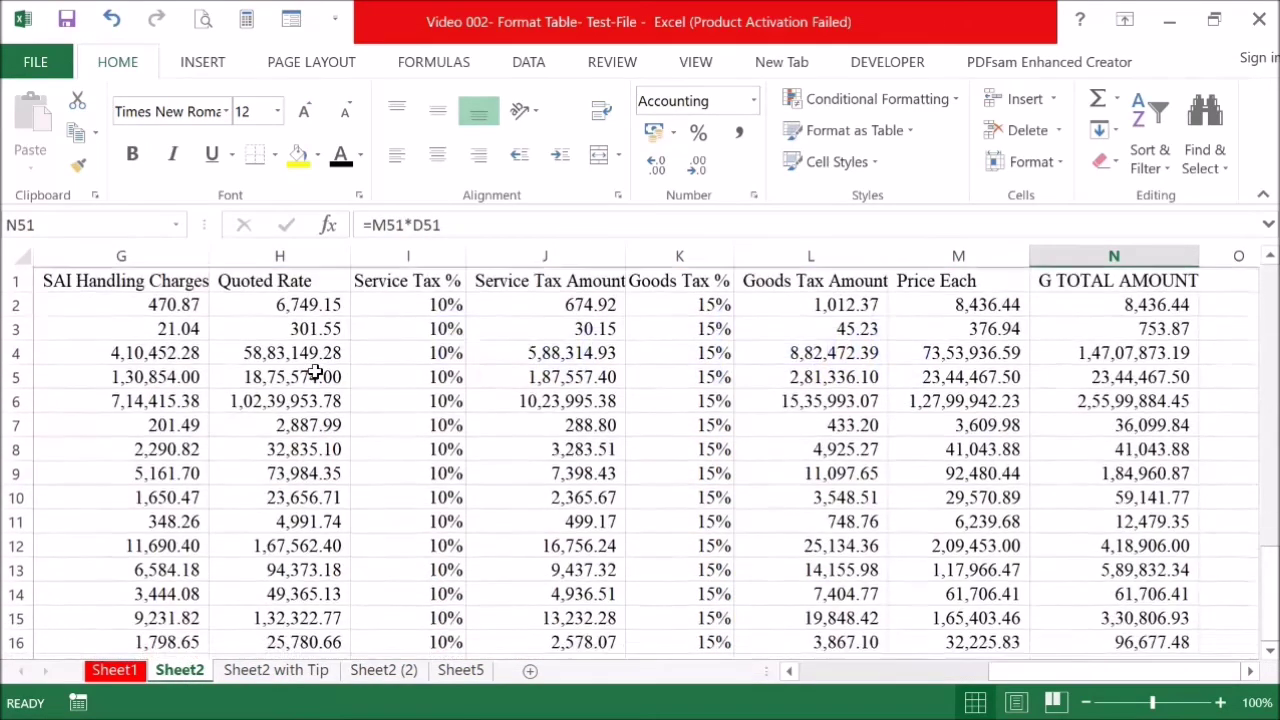
{"action": "left_click", "coordinate": [280, 280]}
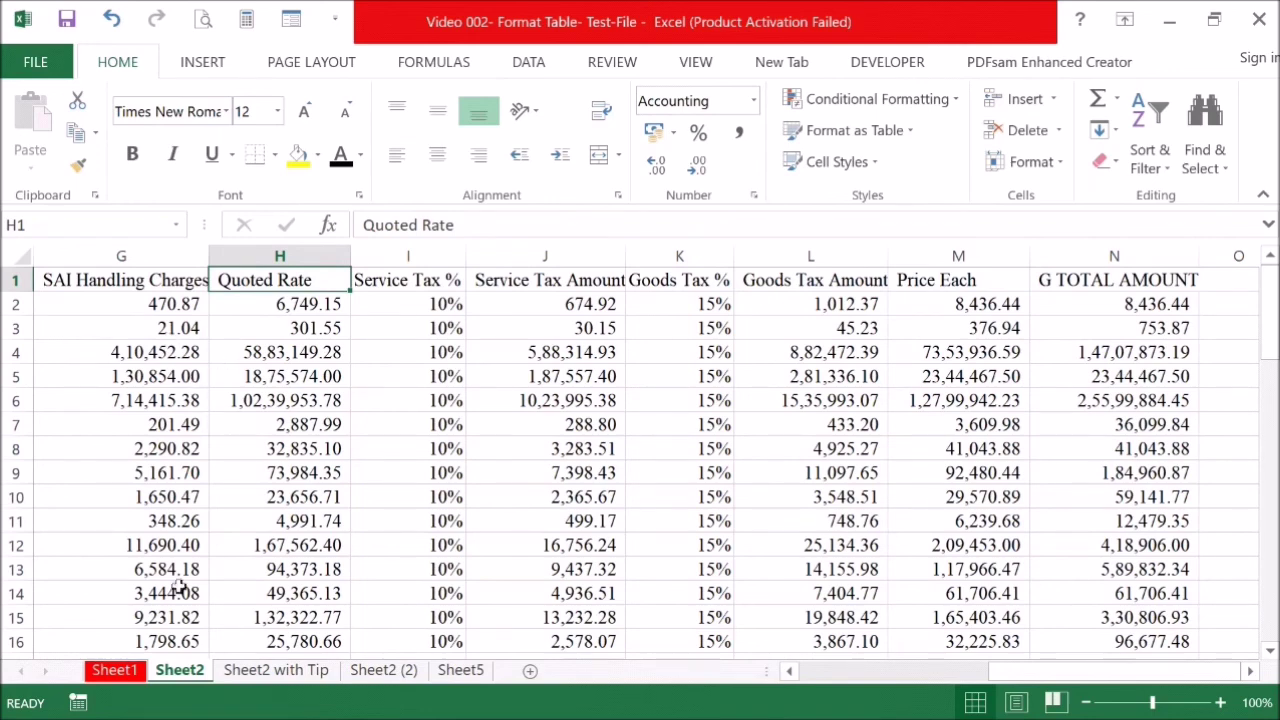
Select all the table data in Sheet2 with Tip and check whether the selection includes the total row.
{"action": "left_click", "coordinate": [280, 672]}
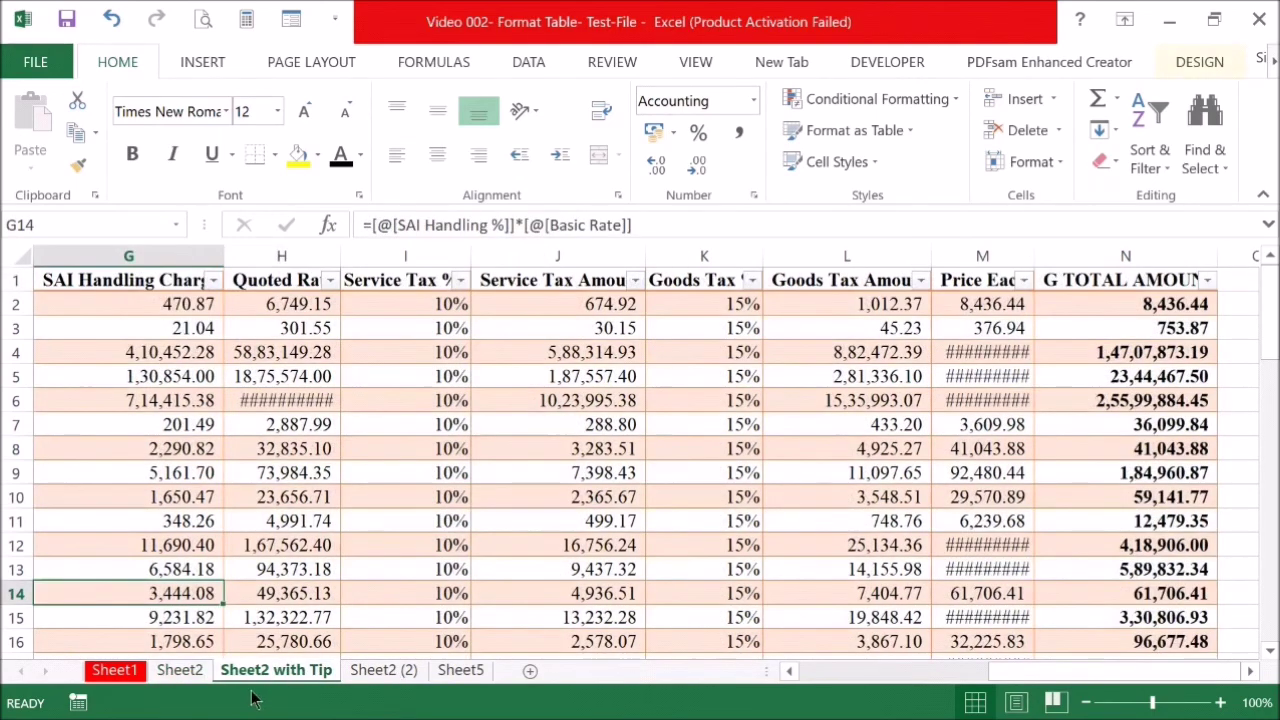
{"action": "left_click", "coordinate": [275, 429]}
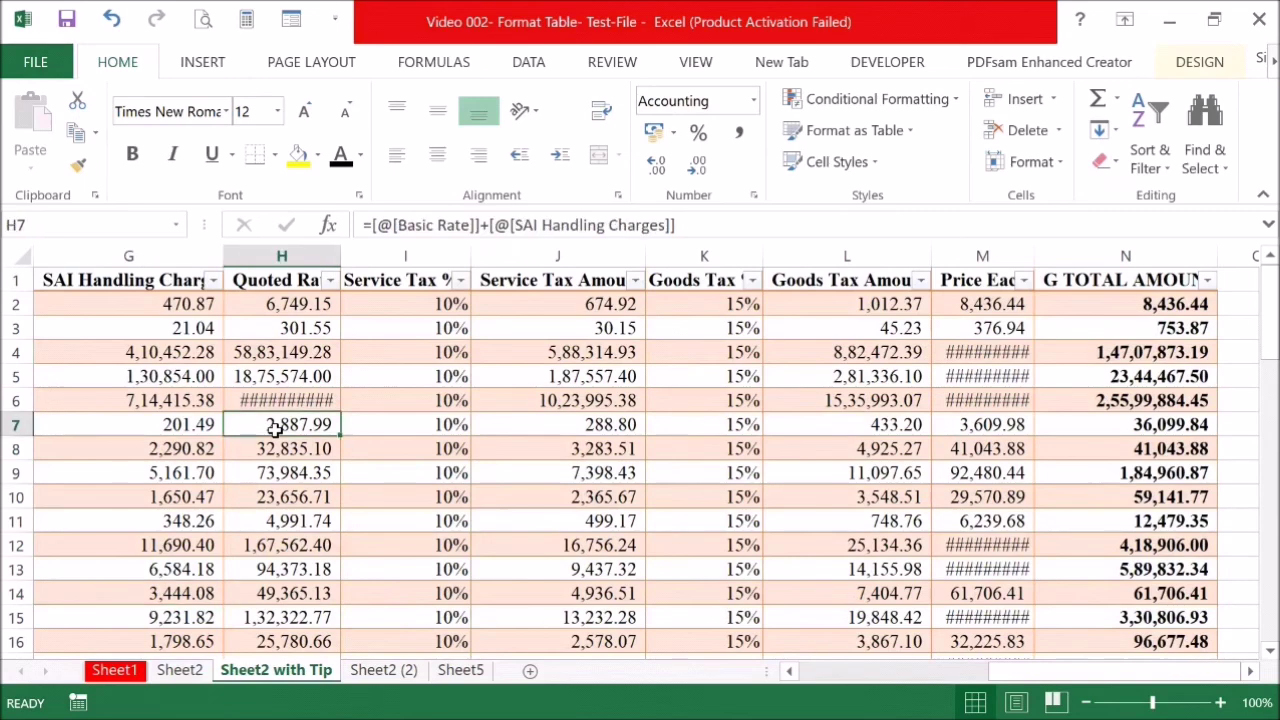
{"action": "key", "text": "ctrl+a"}
{"action": "scroll", "coordinate": [275, 429], "scroll_direction": "down", "scroll_amount": 20}
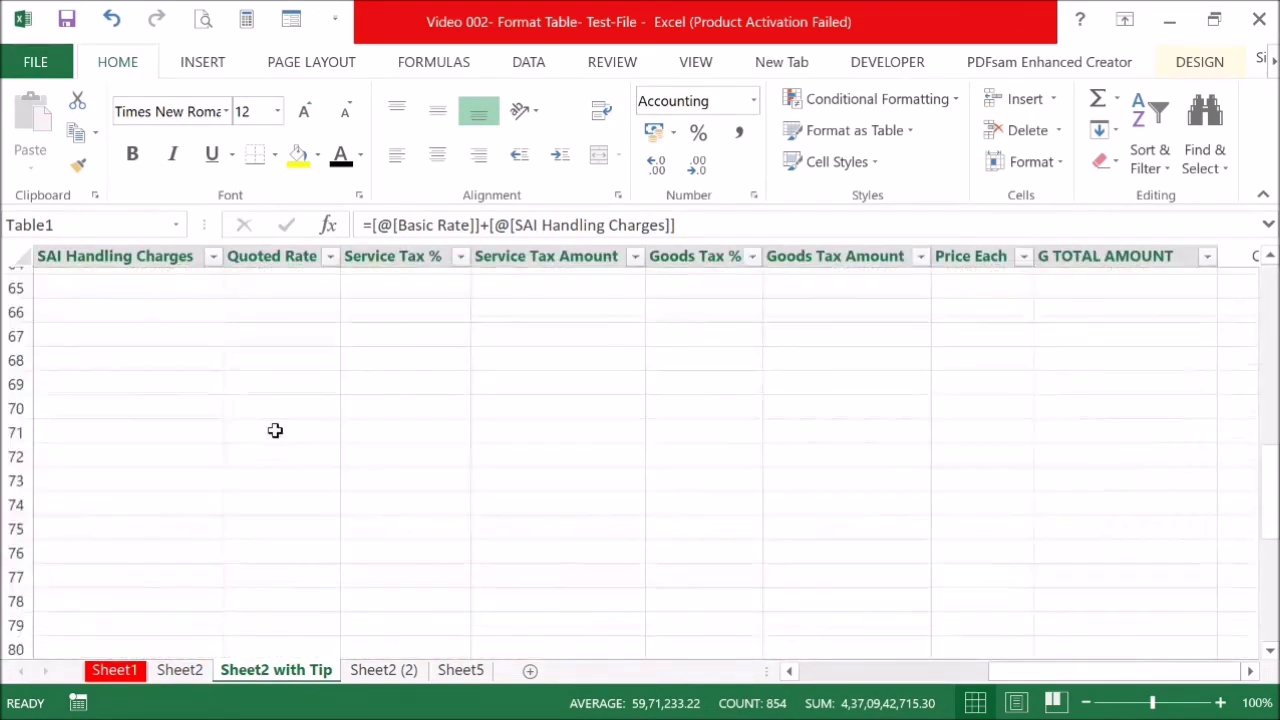
{"action": "scroll", "coordinate": [275, 430], "scroll_direction": "up", "scroll_amount": 2}
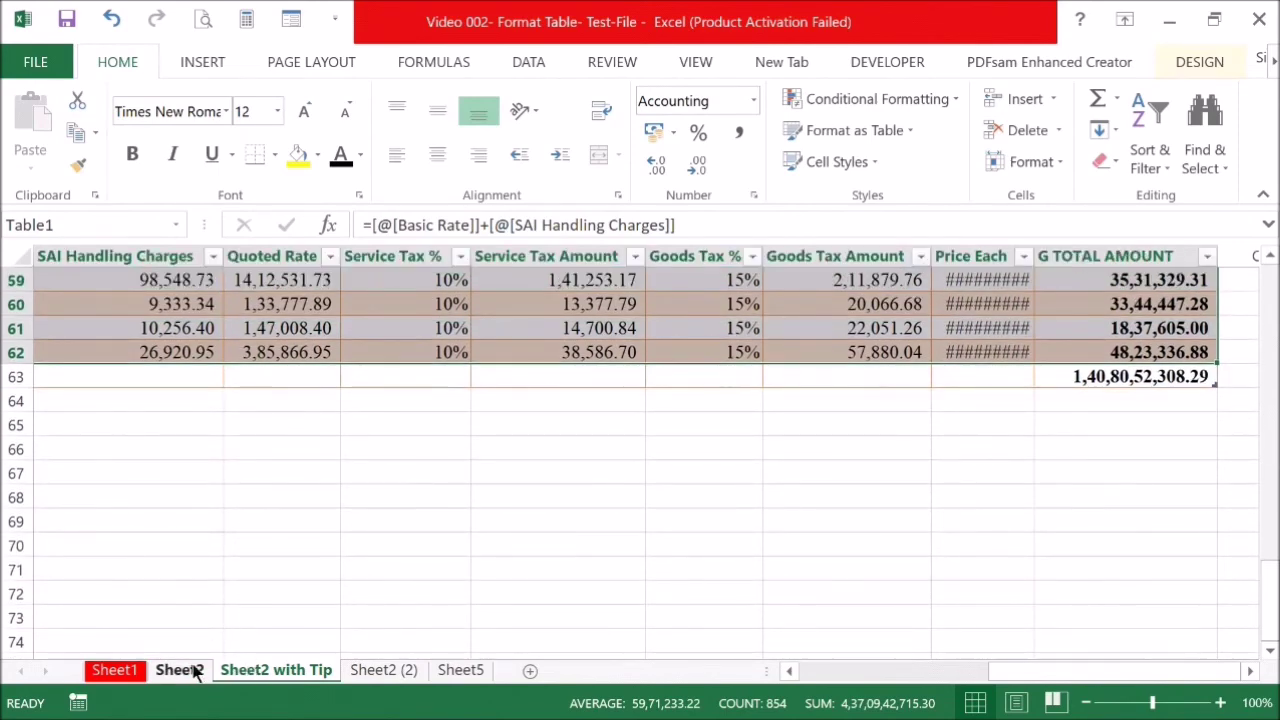
Select the whole data range in Sheet2 and check whether the selection takes in the heading and total rows.
{"action": "left_click", "coordinate": [190, 670]}
{"action": "key", "text": "ctrl+a"}
{"action": "scroll", "coordinate": [383, 369], "scroll_direction": "down", "scroll_amount": 19}
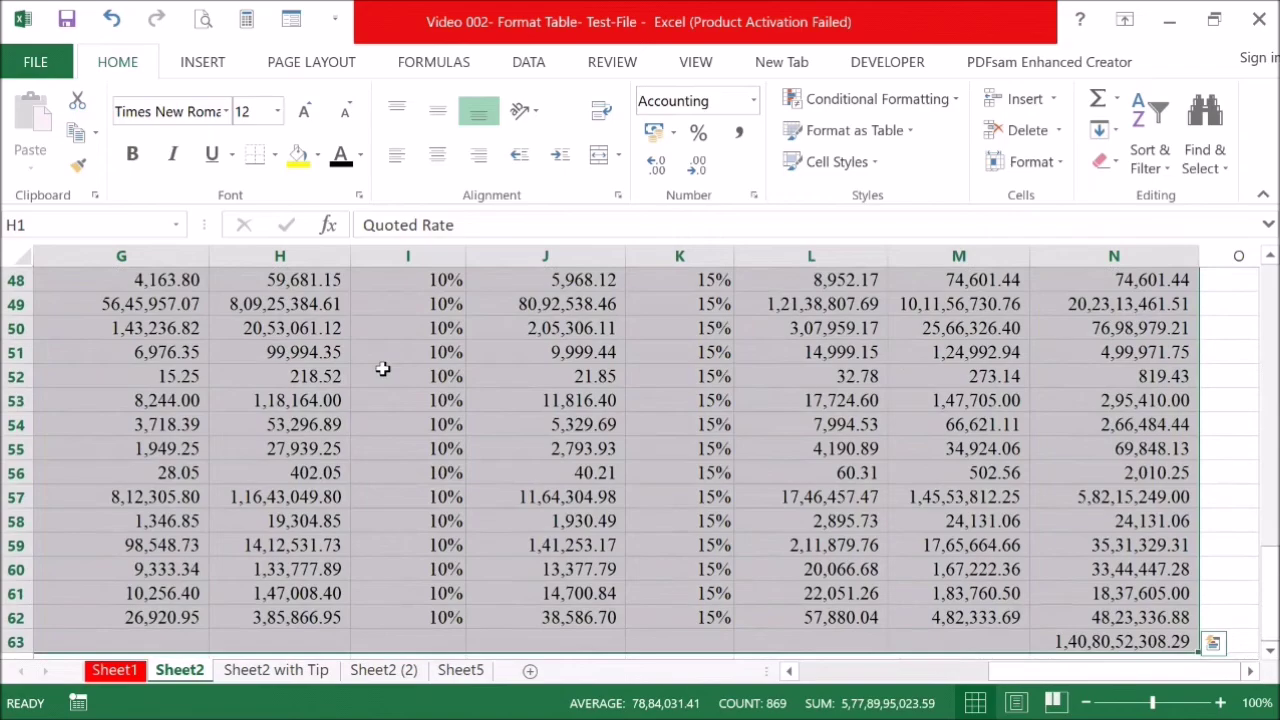
{"action": "scroll", "coordinate": [383, 369], "scroll_direction": "up", "scroll_amount": 14}
{"action": "scroll", "coordinate": [381, 368], "scroll_direction": "up", "scroll_amount": 5}
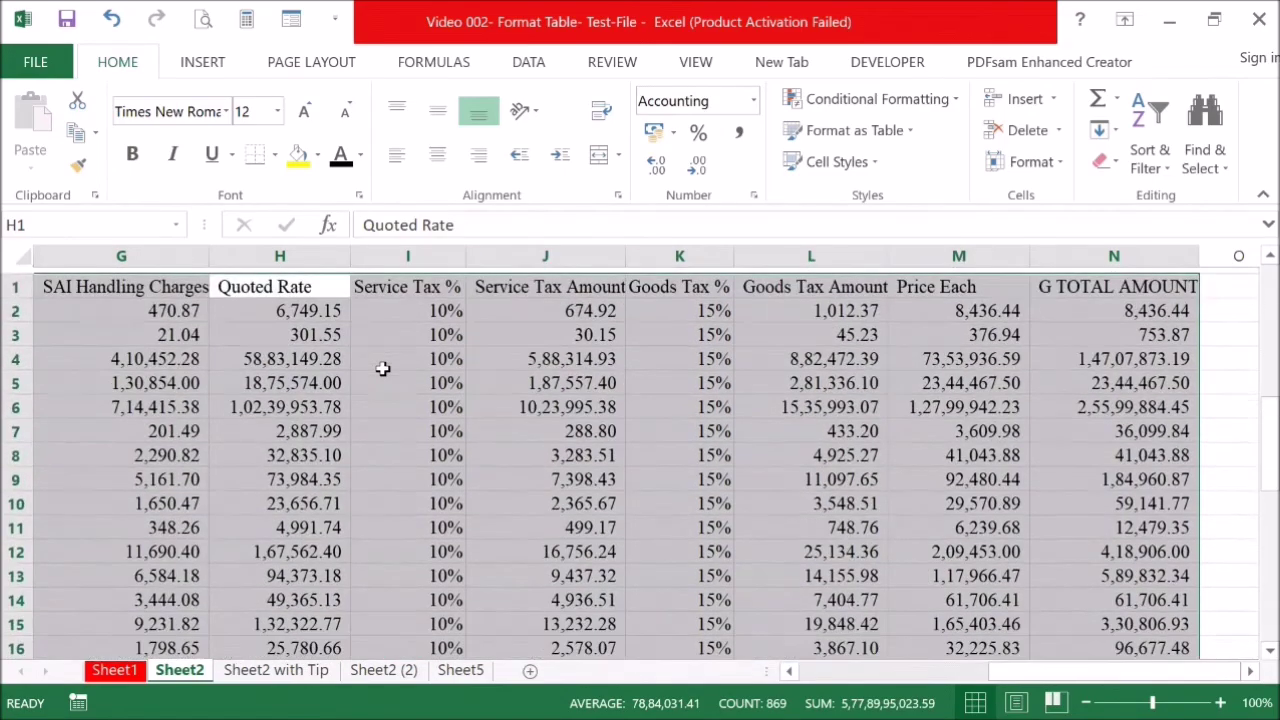
{"action": "scroll", "coordinate": [438, 457], "scroll_direction": "down", "scroll_amount": 7}
{"action": "scroll", "coordinate": [441, 459], "scroll_direction": "down", "scroll_amount": 14}
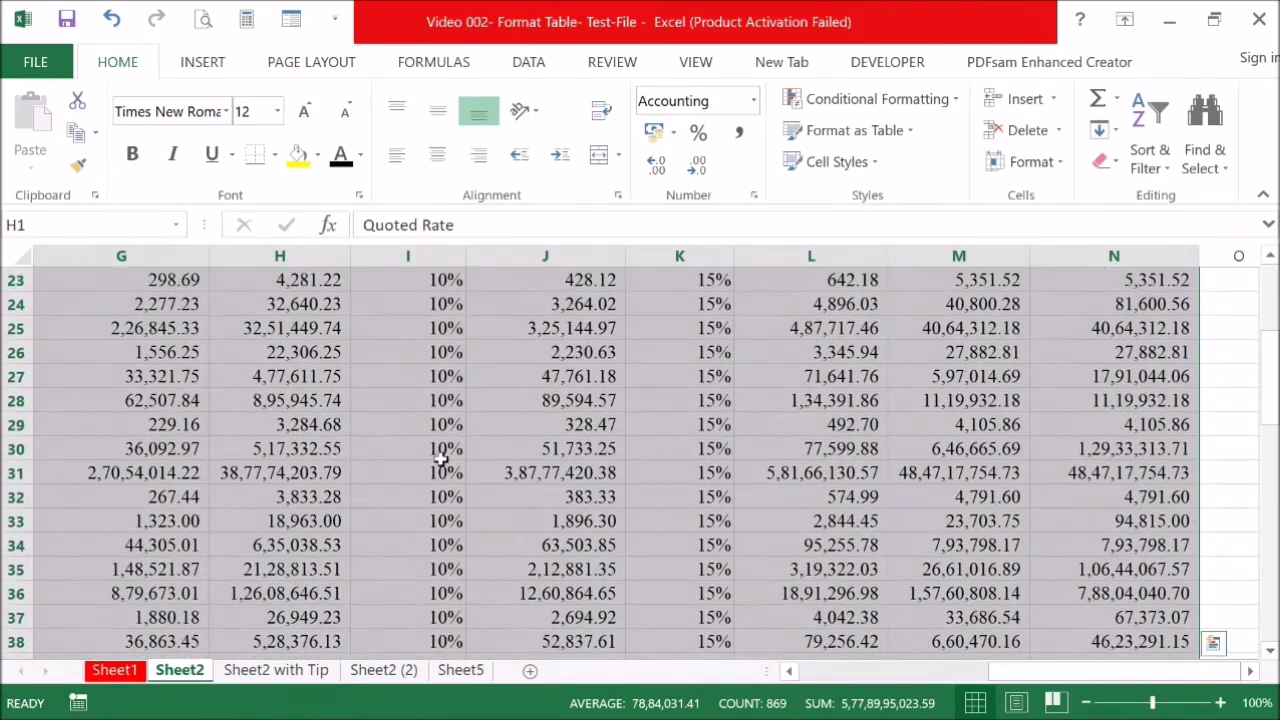
{"action": "scroll", "coordinate": [441, 459], "scroll_direction": "up", "scroll_amount": 2}
{"action": "scroll", "coordinate": [441, 459], "scroll_direction": "up", "scroll_amount": 1}
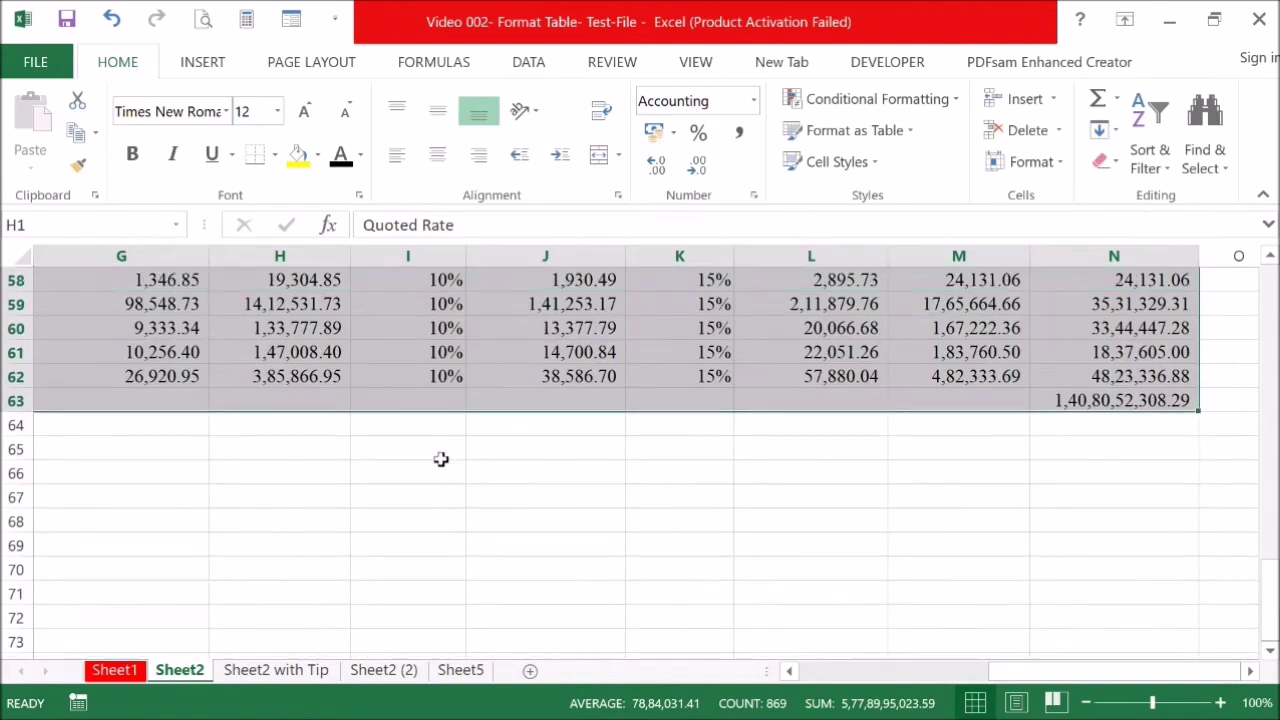
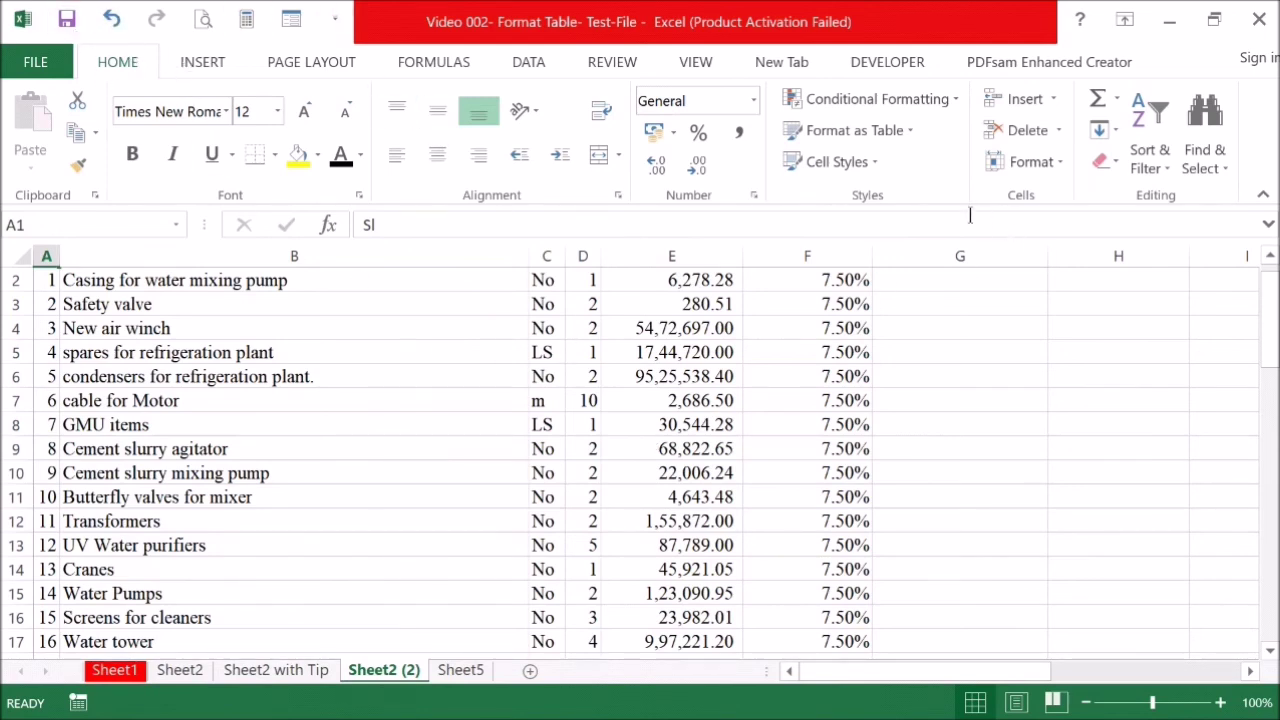
Format the range A1:N62 in Sheet2 (2) as a table with headers, using the orange banded Medium style.
{"action": "left_click", "coordinate": [873, 137]}
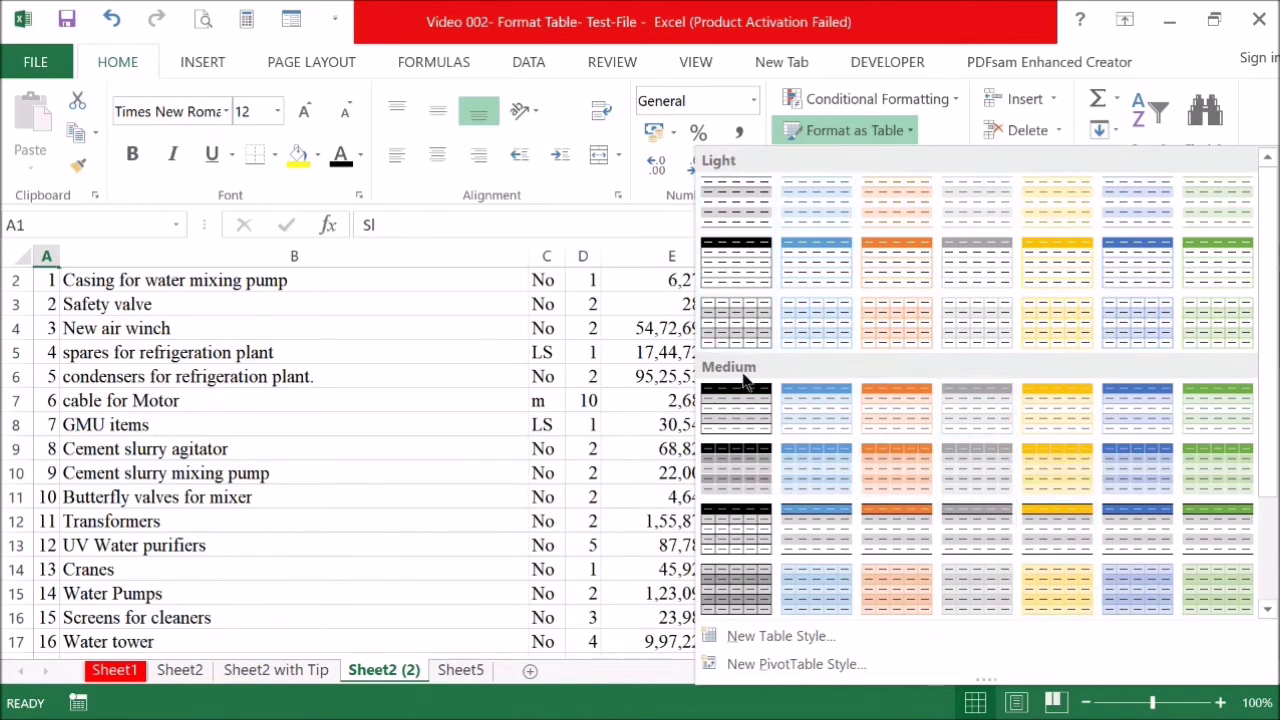
{"action": "scroll", "coordinate": [868, 486], "scroll_direction": "down", "scroll_amount": 3}
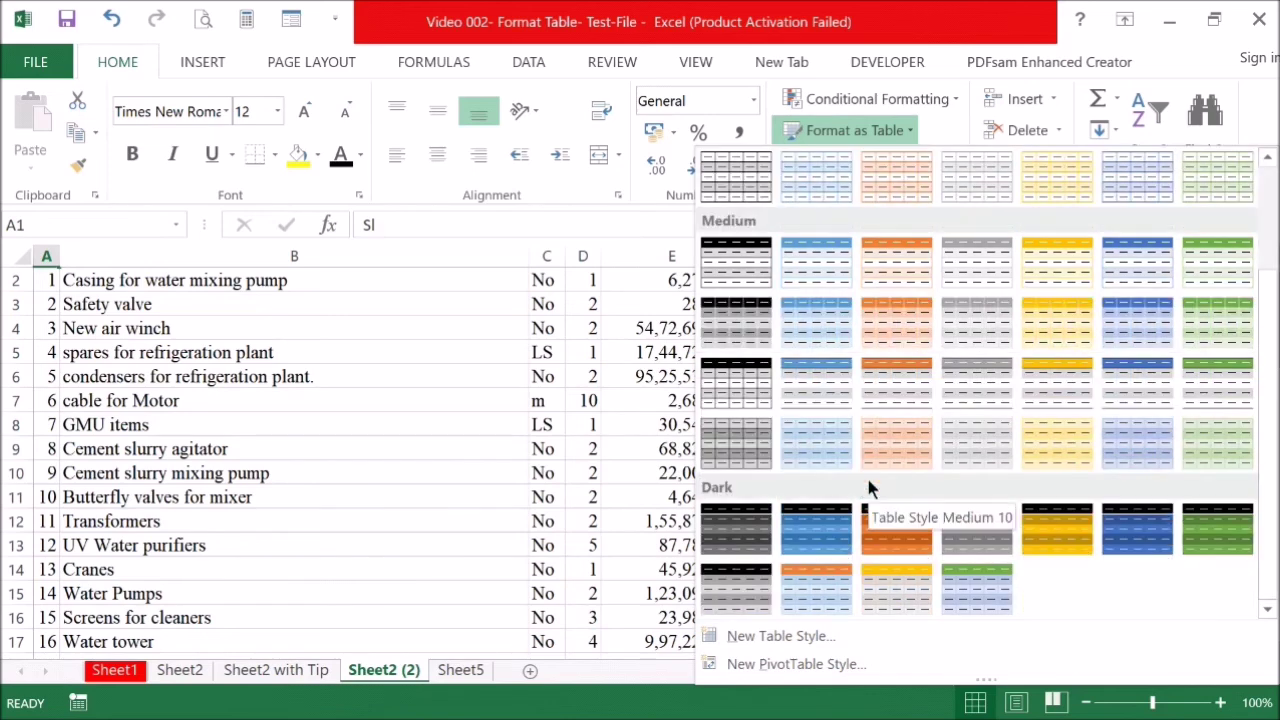
{"action": "scroll", "coordinate": [950, 458], "scroll_direction": "up", "scroll_amount": 2}
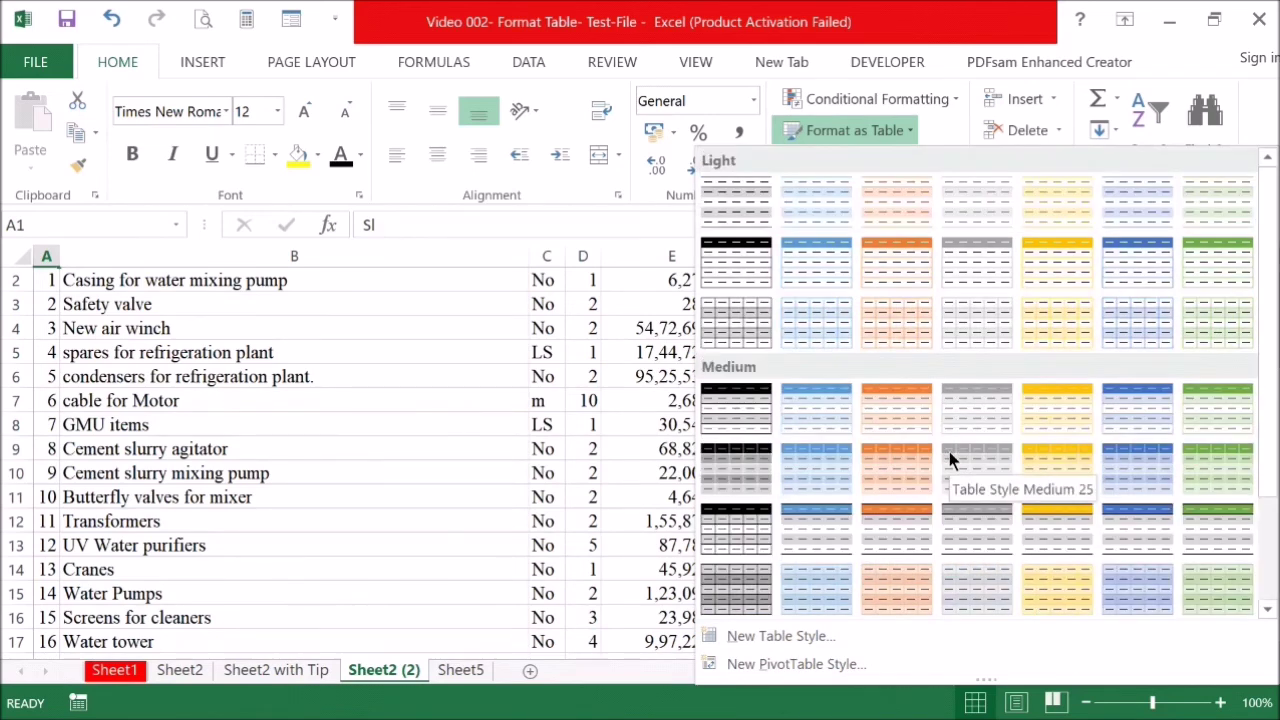
{"action": "left_click", "coordinate": [902, 419]}
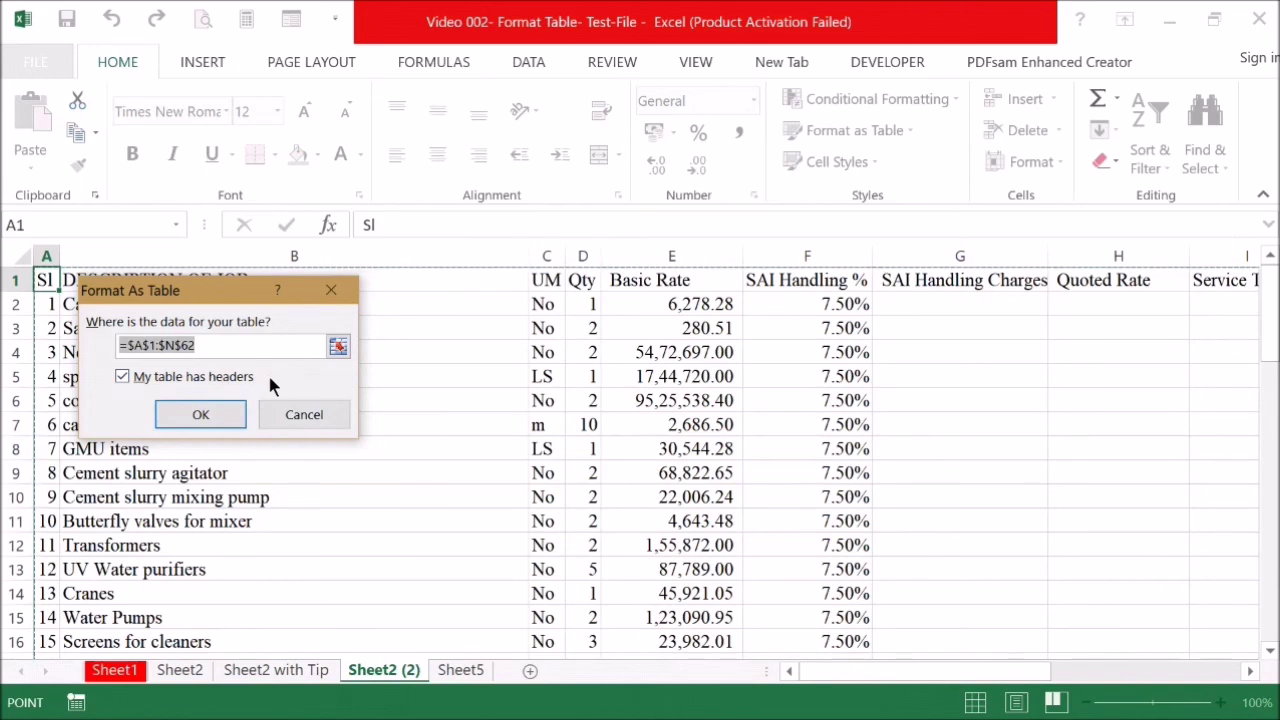
{"action": "left_click", "coordinate": [225, 416]}
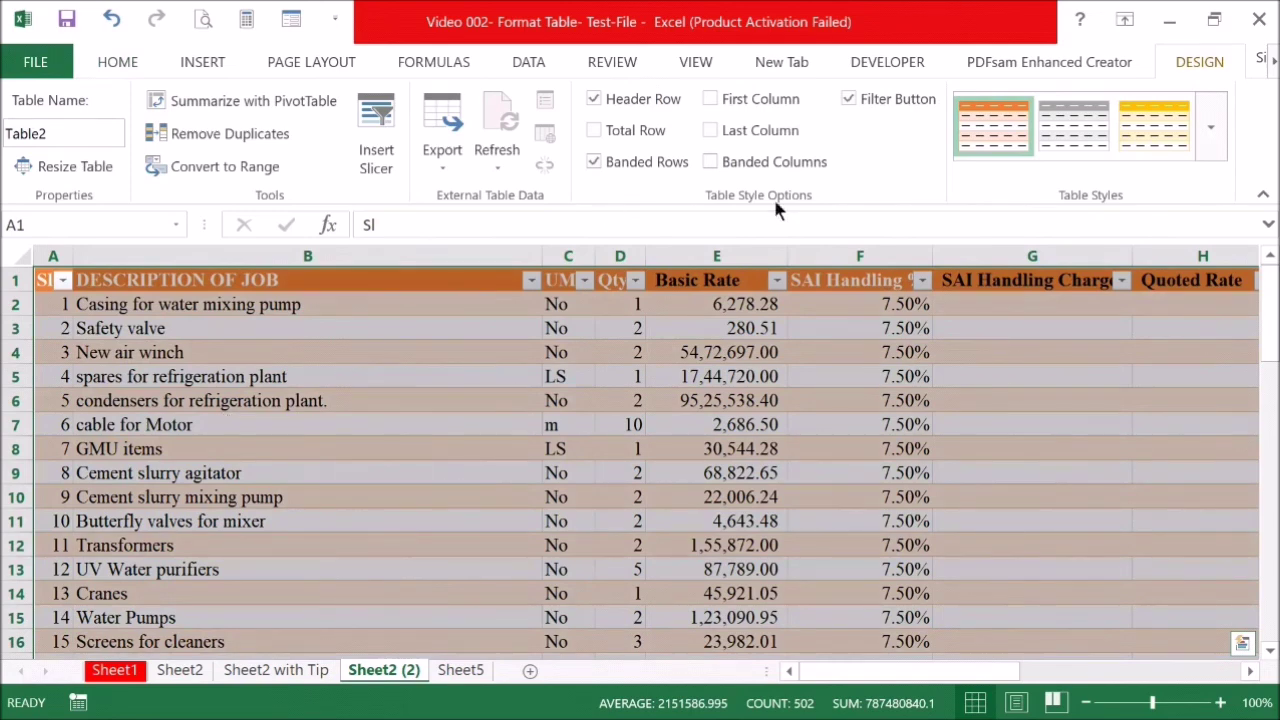
Check the column headings further down the table, and turn its banded rows off and back on.
{"action": "left_click", "coordinate": [1003, 307]}
{"action": "scroll", "coordinate": [1003, 307], "scroll_direction": "right", "scroll_amount": 1}
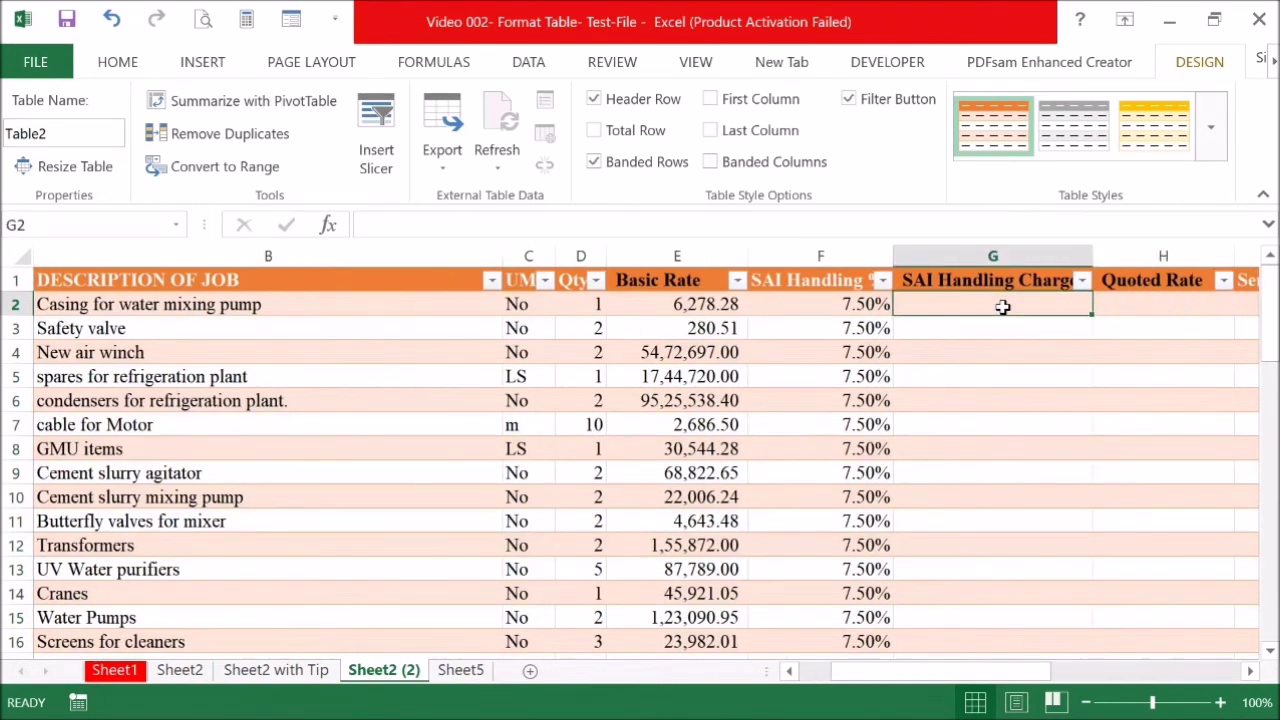
{"action": "scroll", "coordinate": [1003, 307], "scroll_direction": "down", "scroll_amount": 1}
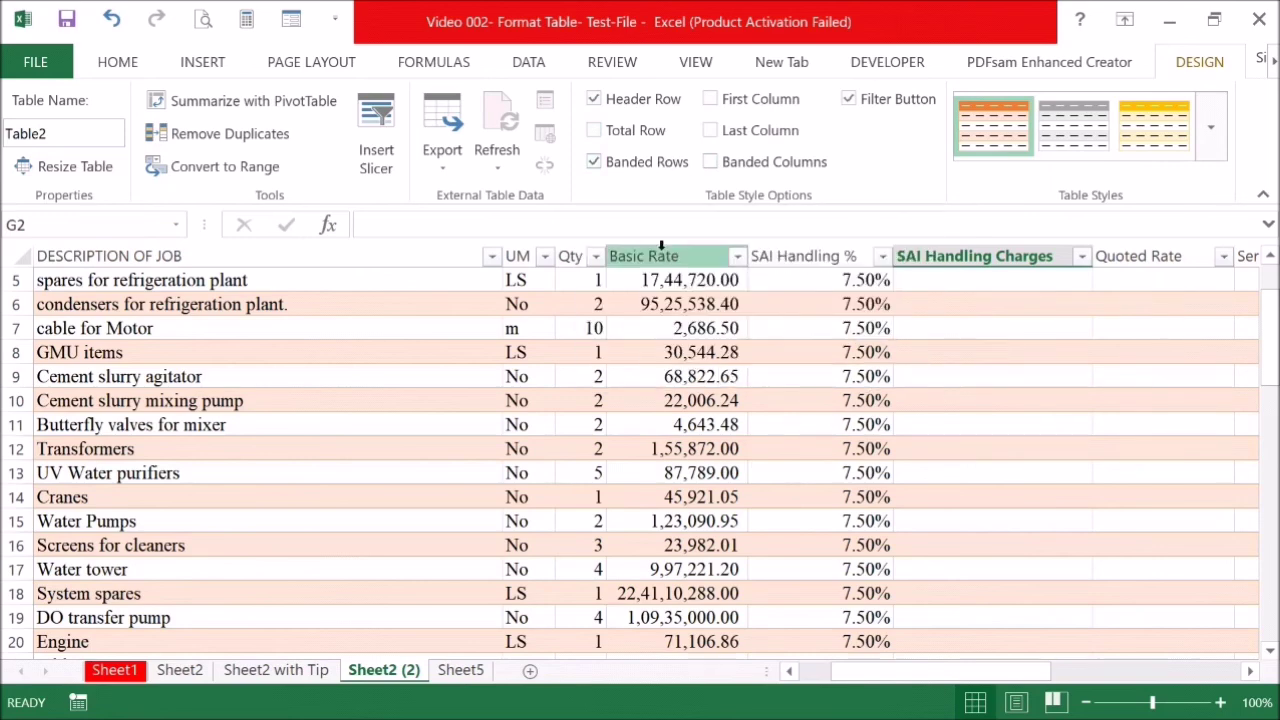
{"action": "left_click", "coordinate": [645, 161]}
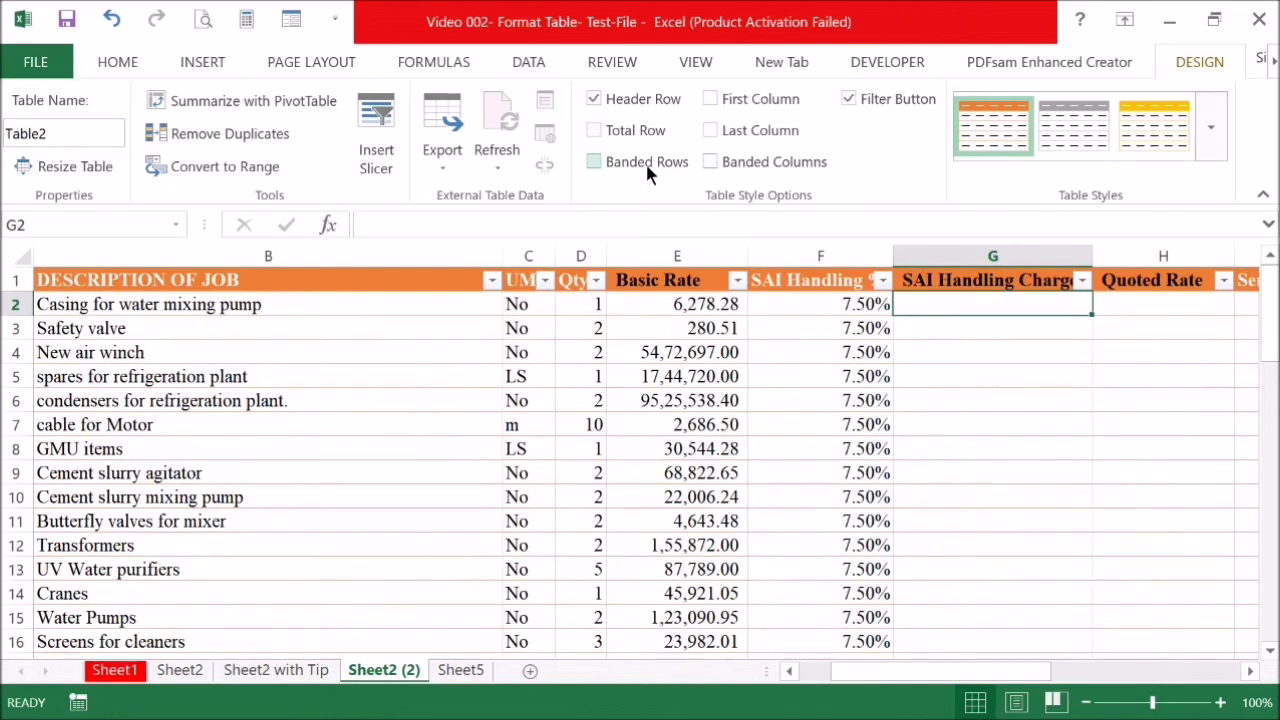
{"action": "left_click", "coordinate": [645, 161]}
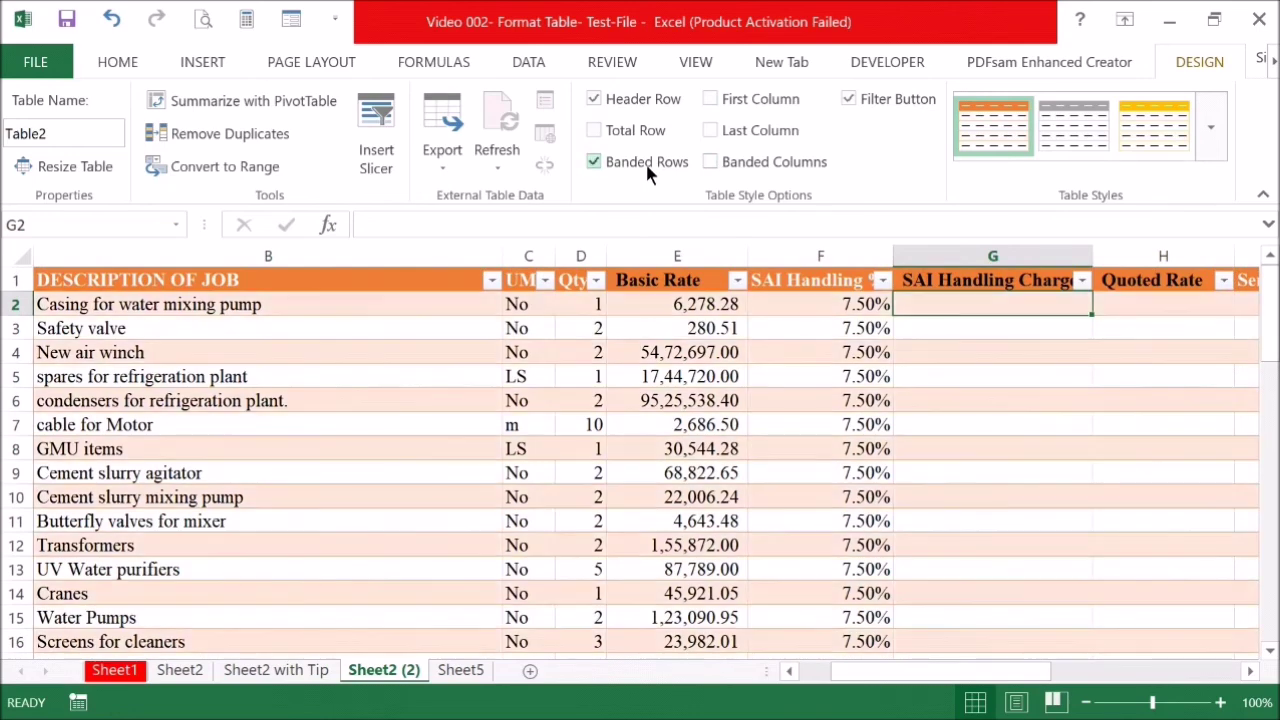
Add a total row to the table and set its G TOTAL AMOUNT cell to Sum.
{"action": "left_click", "coordinate": [594, 131]}
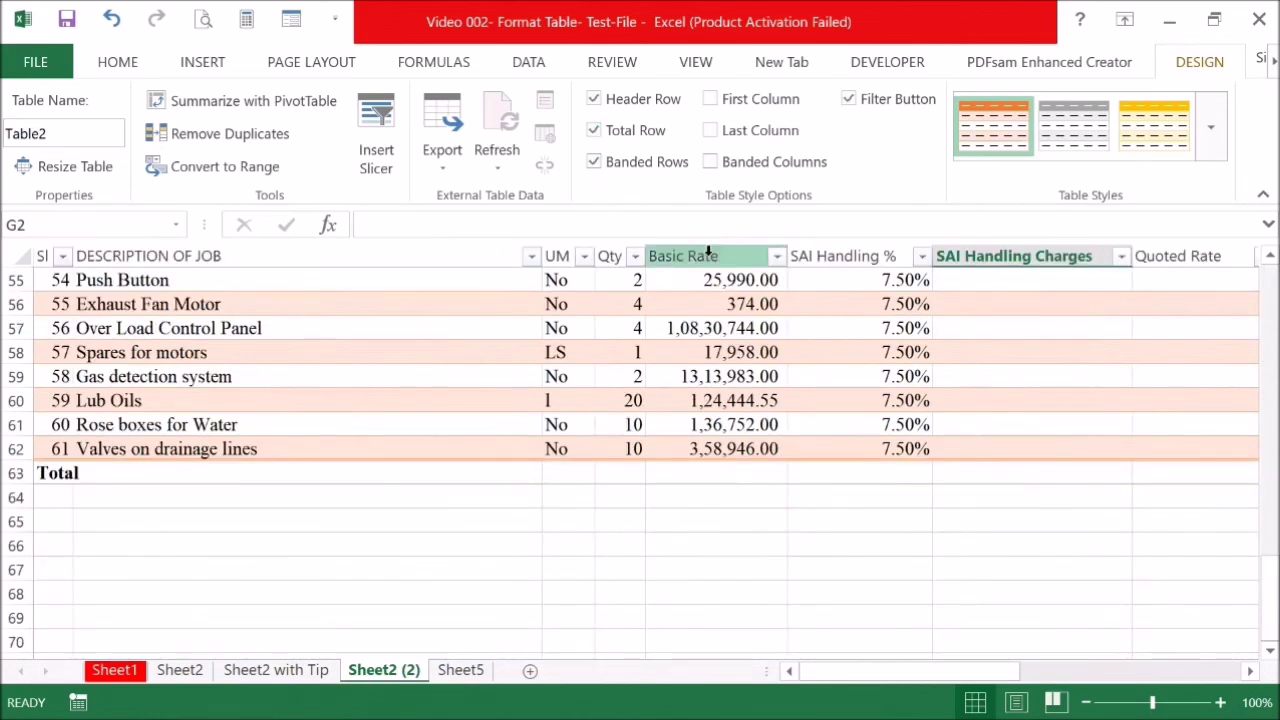
{"action": "left_click", "coordinate": [883, 474]}
{"action": "key", "text": "Right"}
{"action": "key", "text": "Right"}
{"action": "key", "text": "Right"}
{"action": "key", "text": "Right"}
{"action": "key", "text": "Right"}
{"action": "key", "text": "Right"}
{"action": "key", "text": "Right"}
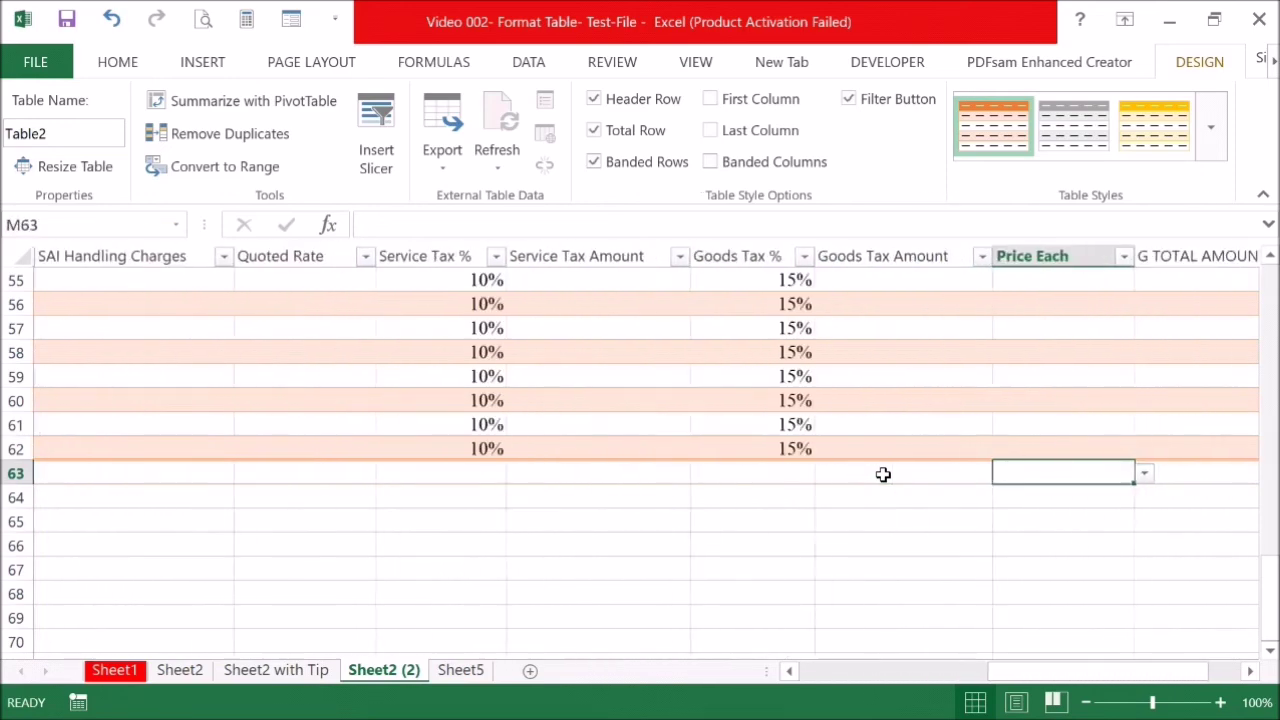
{"action": "left_click", "coordinate": [1137, 473]}
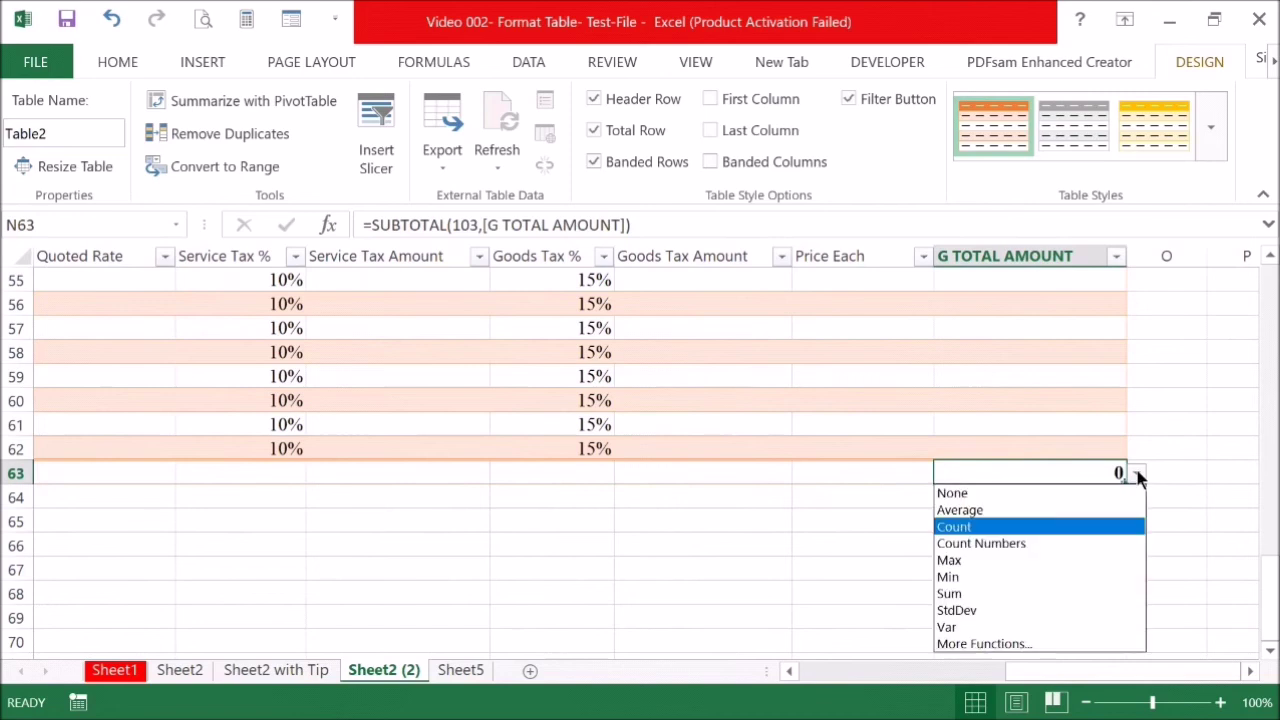
{"action": "left_click", "coordinate": [1013, 594]}
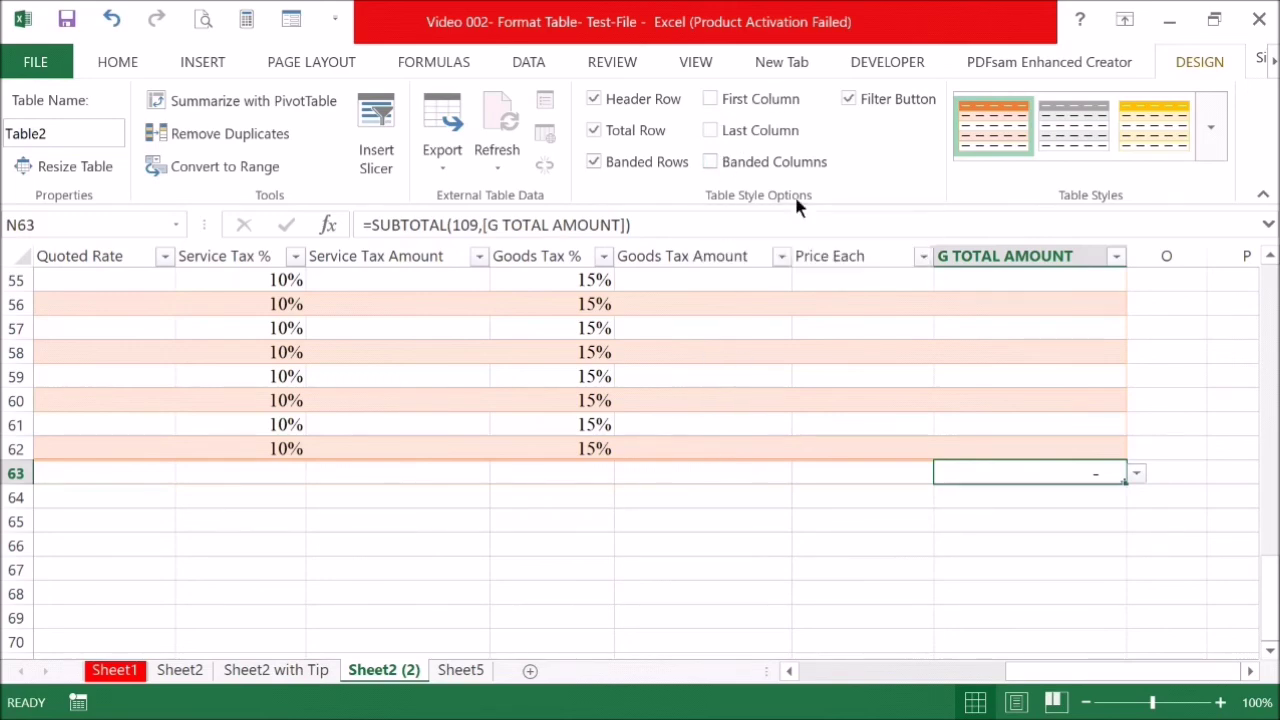
Turn on First Column emphasis for the table, and try banded columns before turning them off again.
{"action": "key", "text": "ctrl+Home"}
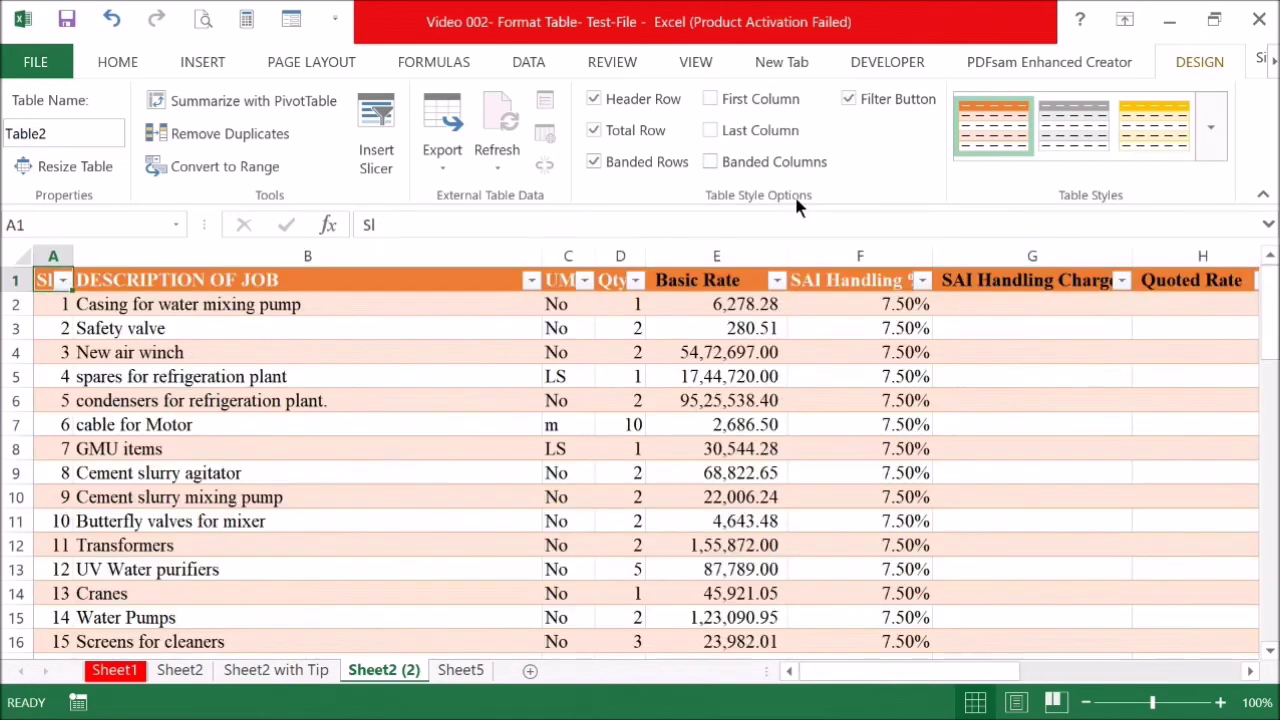
{"action": "left_click", "coordinate": [710, 100]}
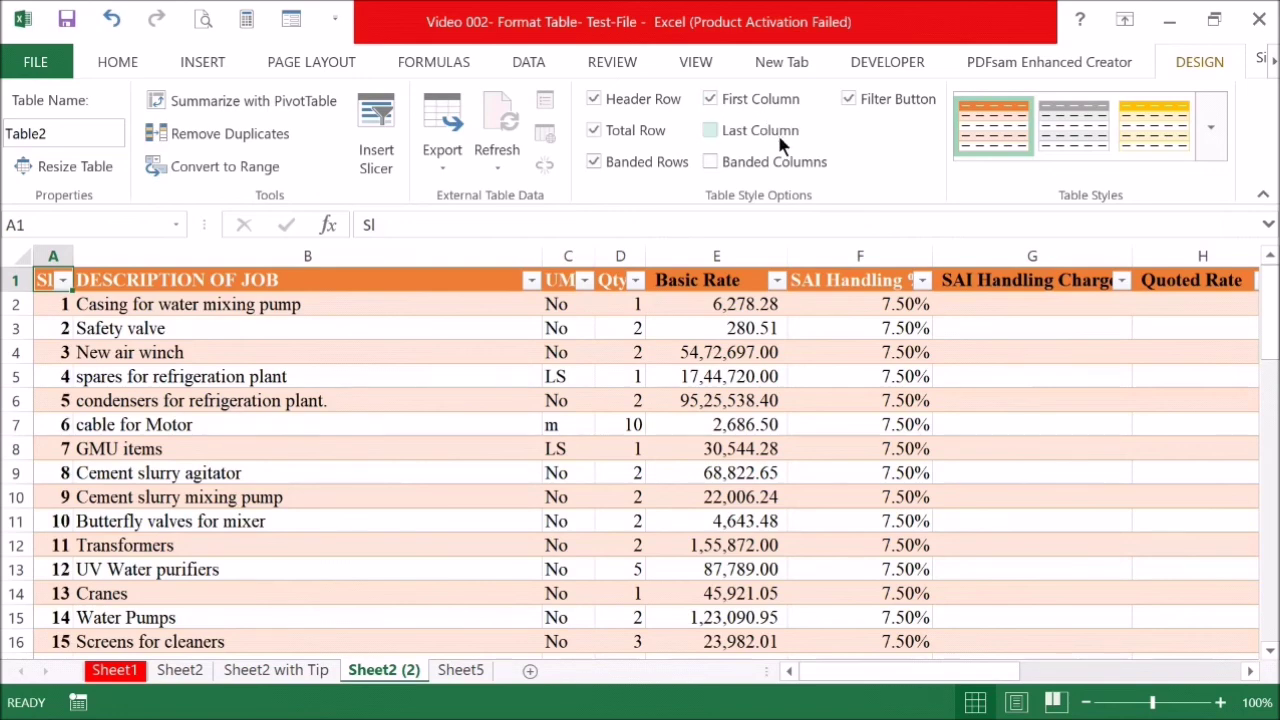
{"action": "left_click", "coordinate": [711, 162]}
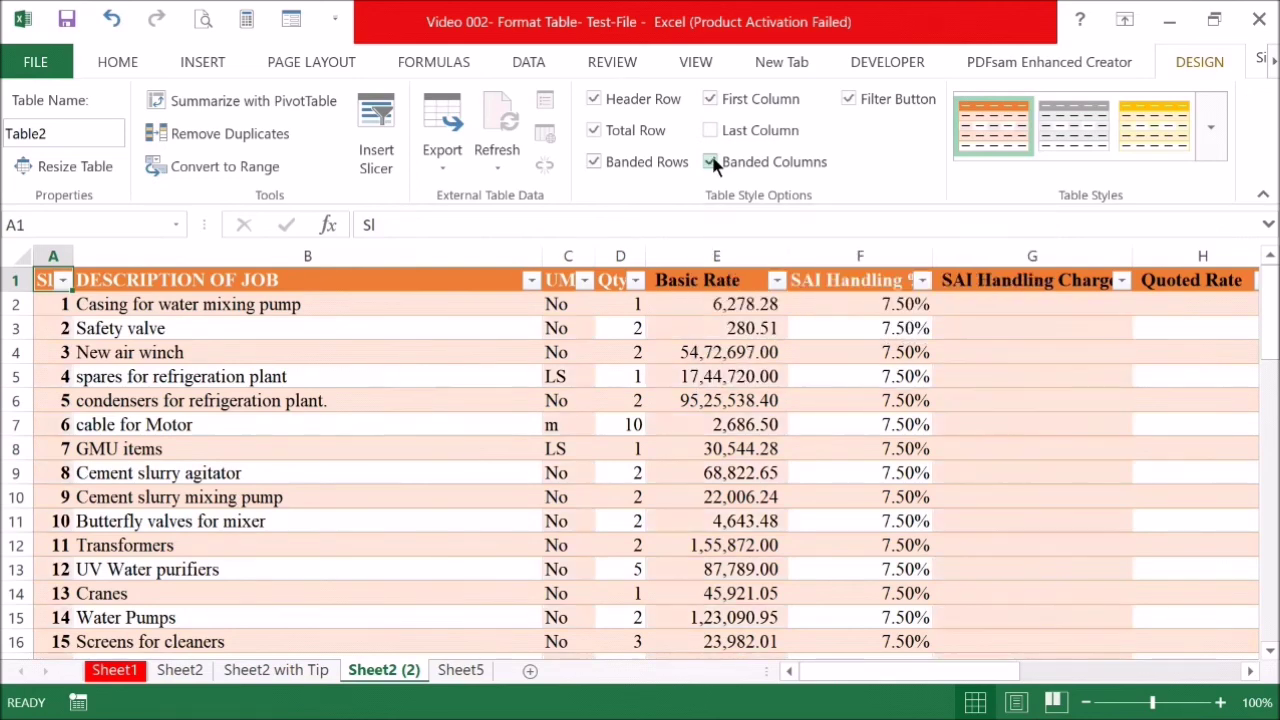
{"action": "left_click", "coordinate": [711, 162]}
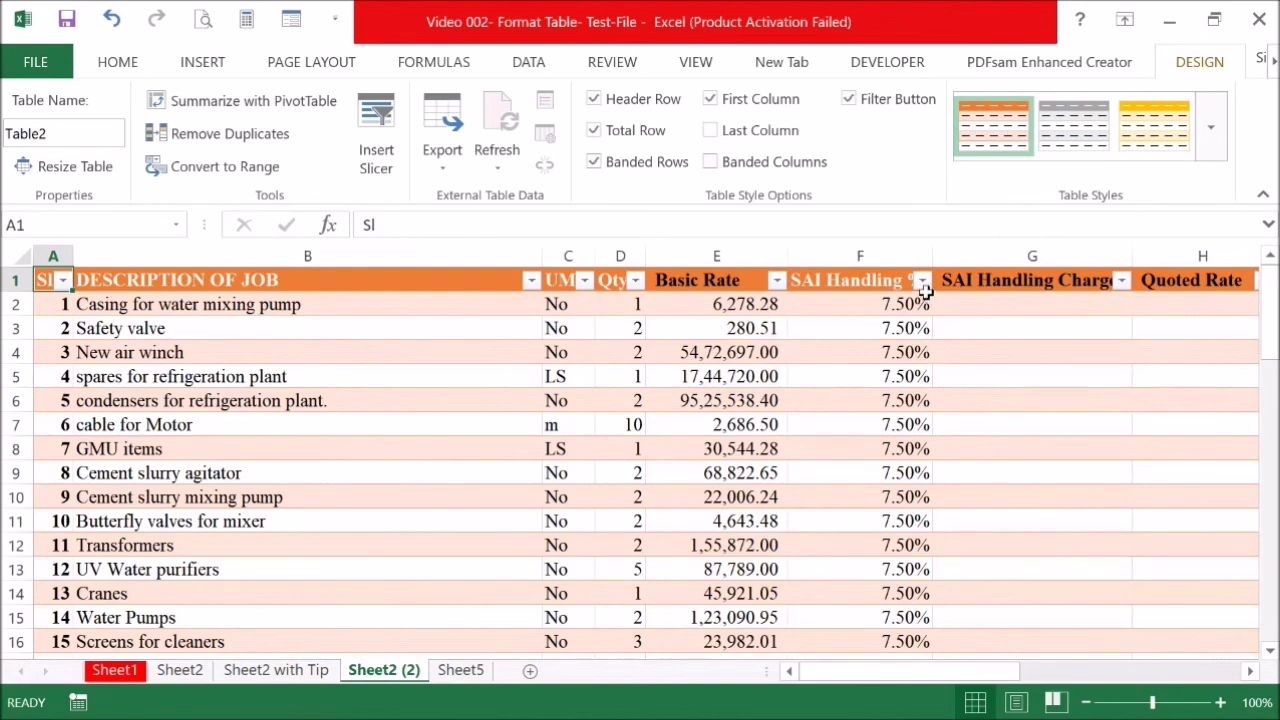
Fill the SAI Handling Charges column with the formula =[@[Basic Rate]]*[@[SAI Handling %]].
{"action": "left_click", "coordinate": [975, 298]}
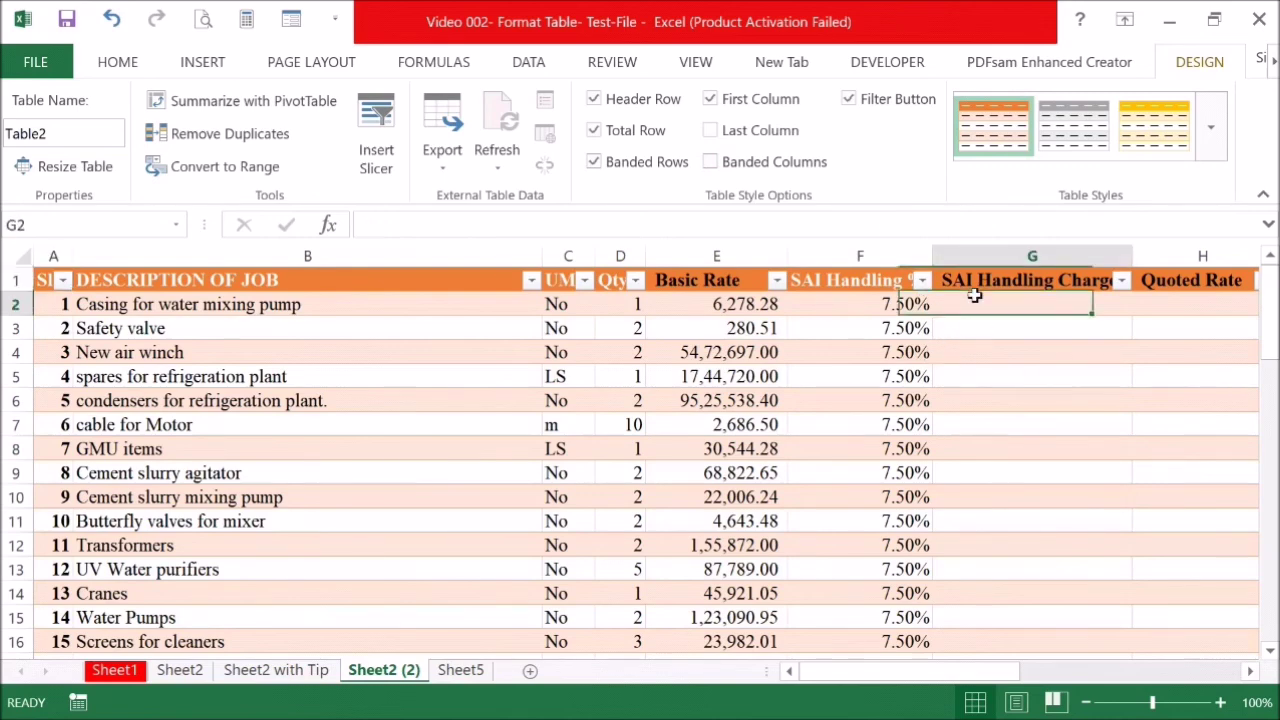
{"action": "key", "text": "Right"}
{"action": "key", "text": "Right"}
{"action": "key", "text": "Left"}
{"action": "key", "text": "Left"}
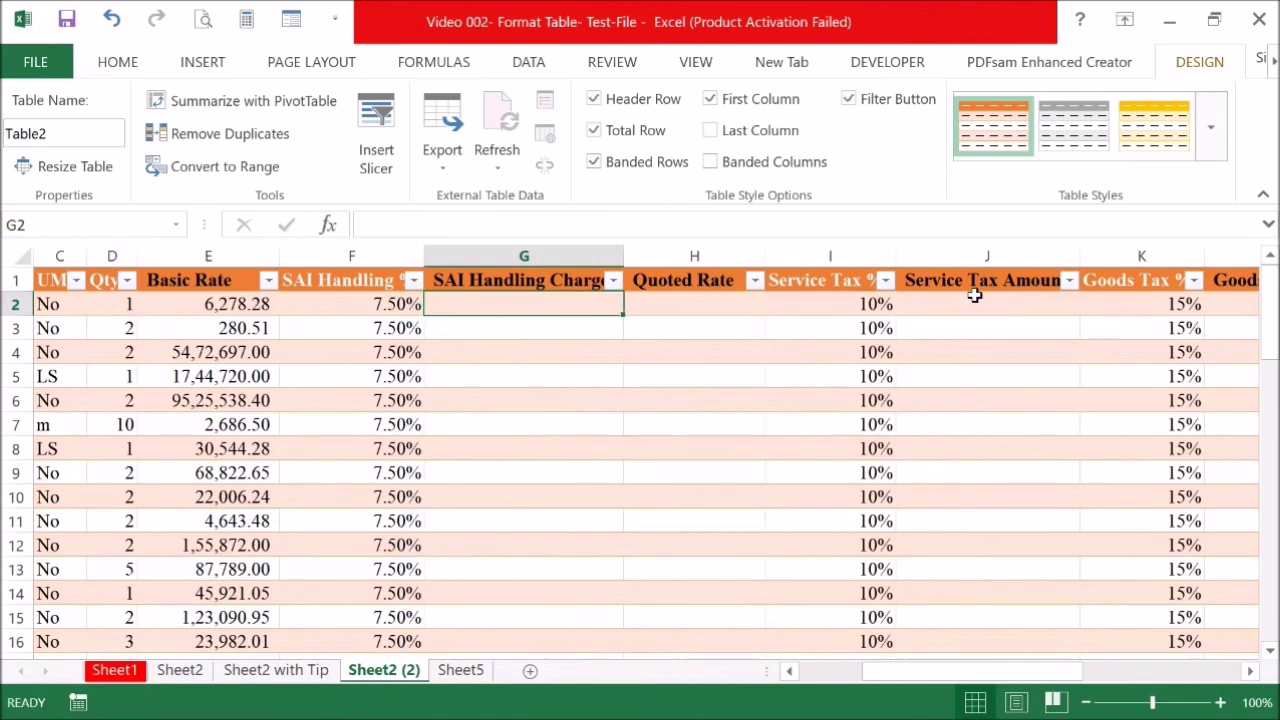
{"action": "type", "text": "="}
{"action": "key", "text": "Left"}
{"action": "key", "text": "Left"}
{"action": "type", "text": "*"}
{"action": "key", "text": "Left"}
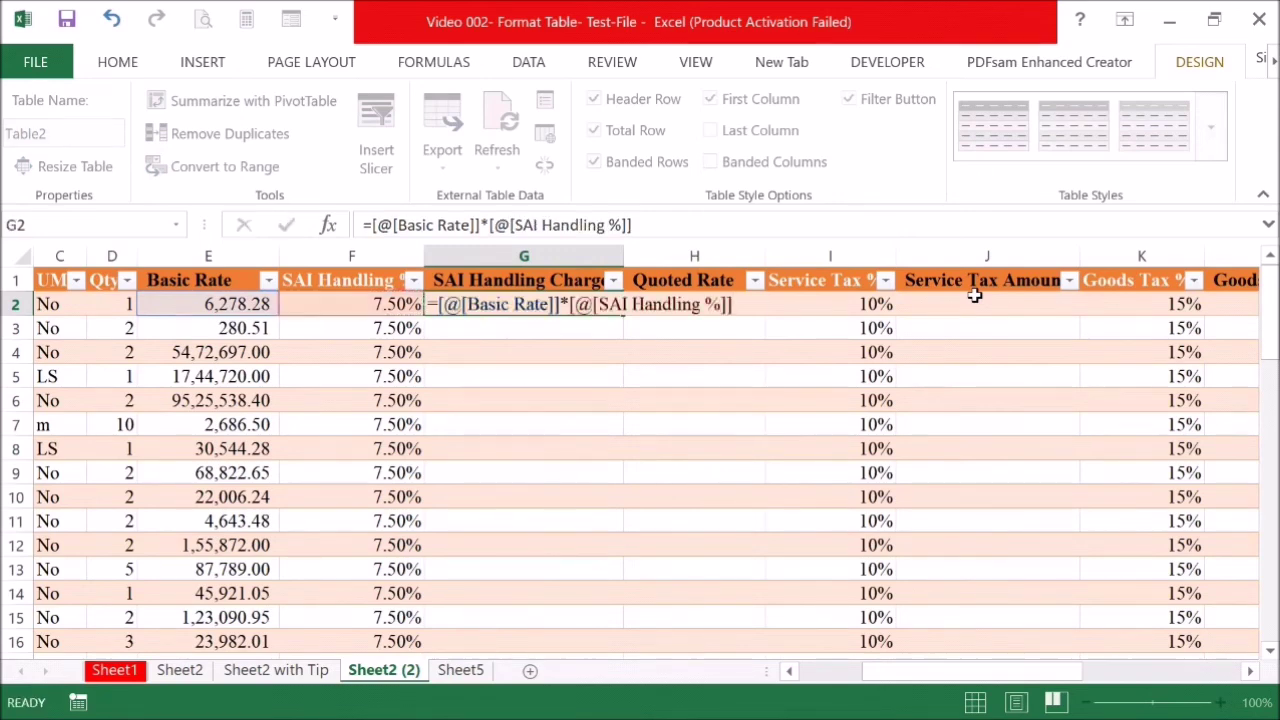
{"action": "key", "text": "Return"}
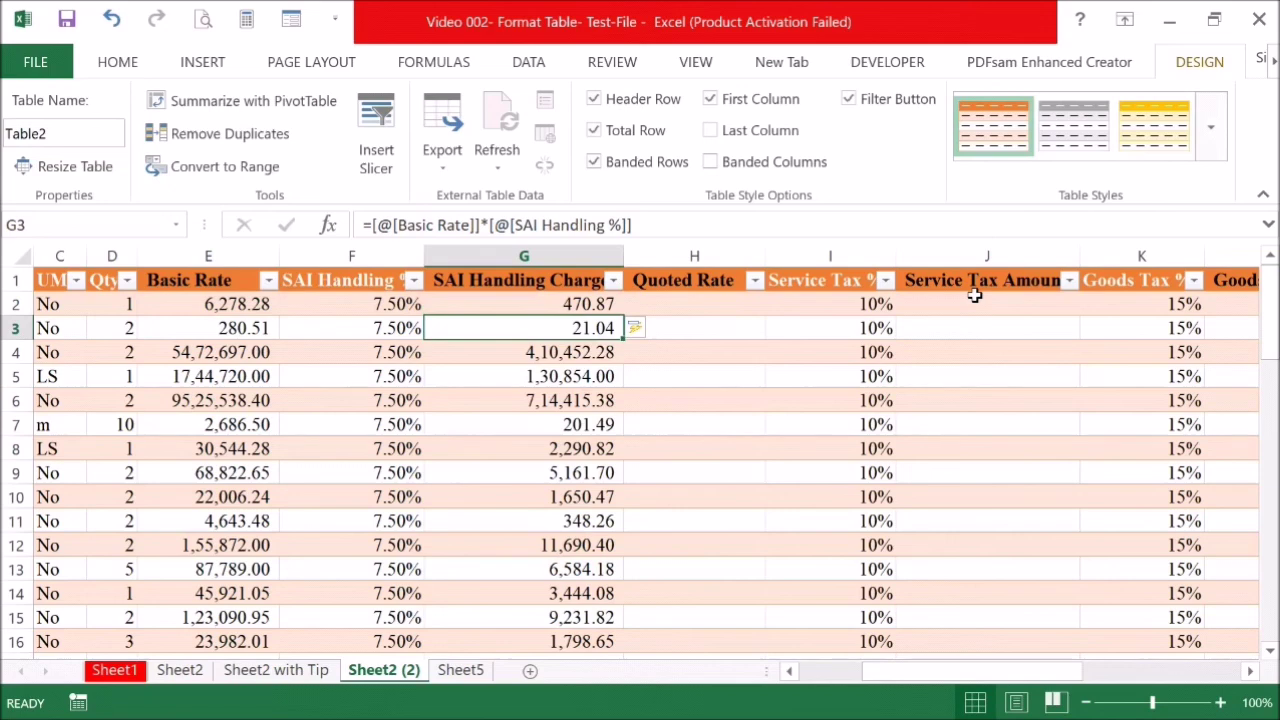
Fill the Quoted Rate column with the formula =[@[Basic Rate]]+[@[SAI Handling Charges]].
{"action": "key", "text": "Right"}
{"action": "key", "text": "Up"}
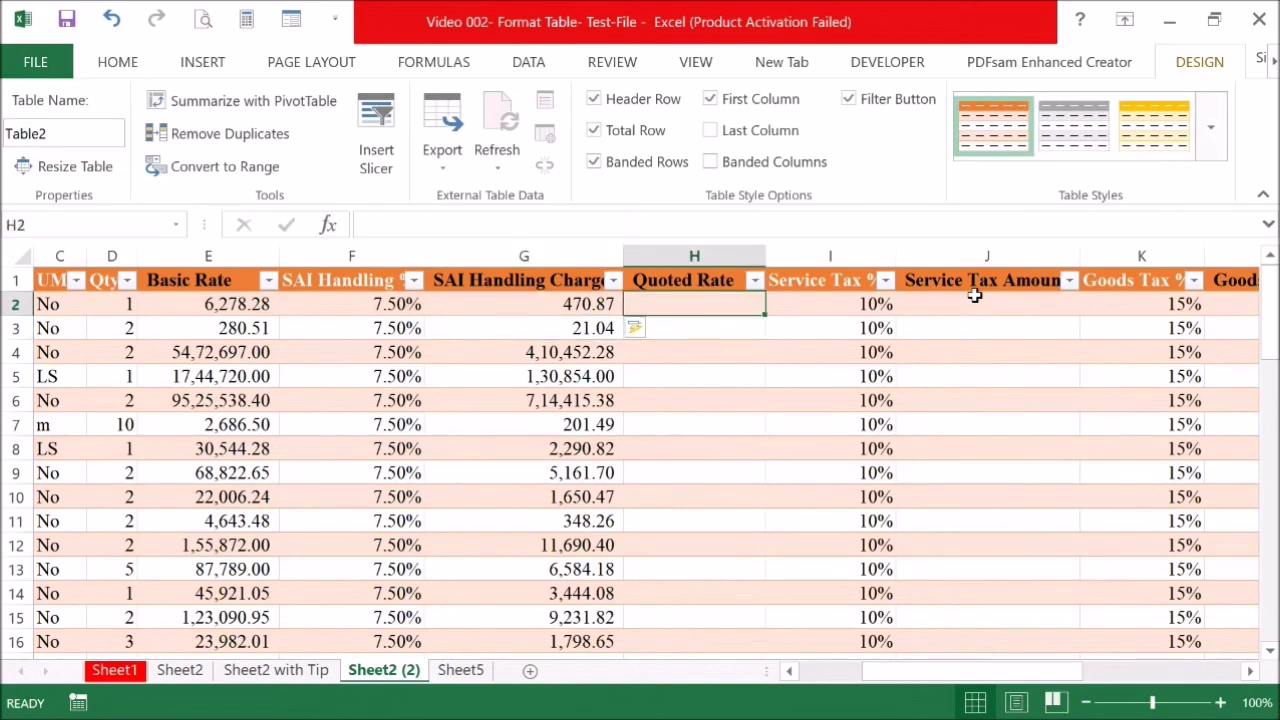
{"action": "type", "text": "="}
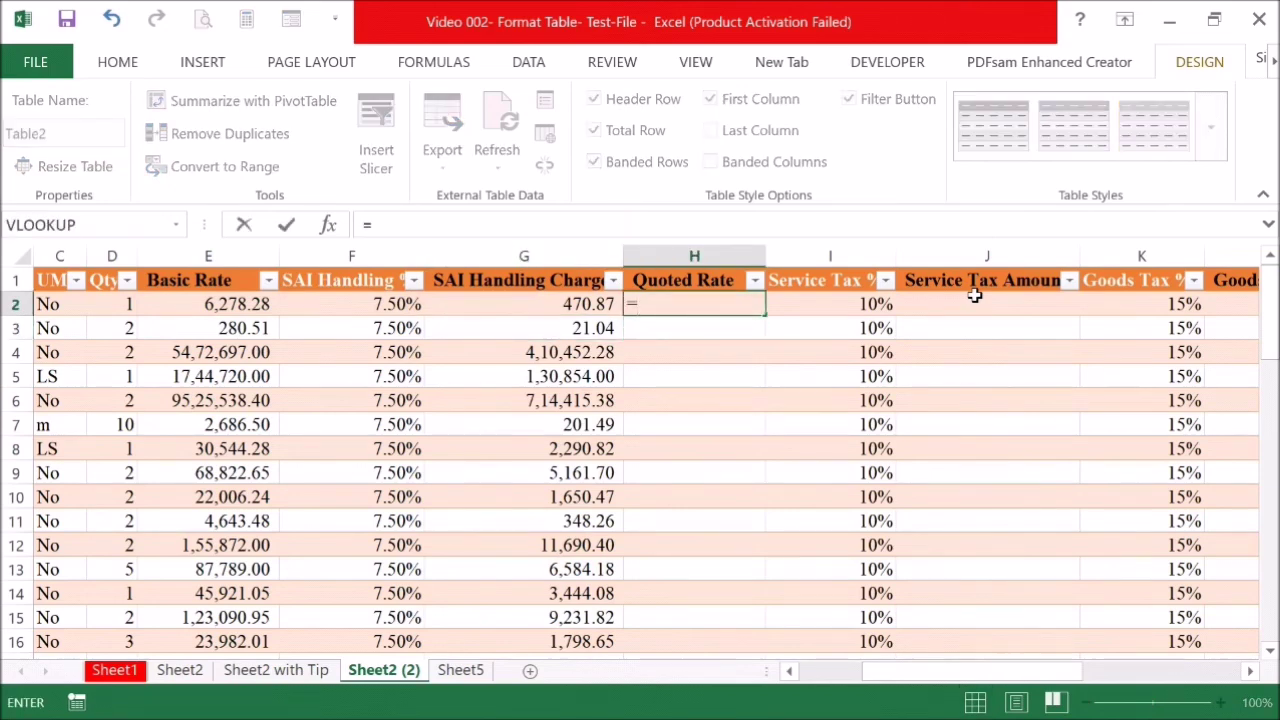
{"action": "key", "text": "Left"}
{"action": "key", "text": "Left"}
{"action": "key", "text": "Left"}
{"action": "type", "text": "+"}
{"action": "key", "text": "Left"}
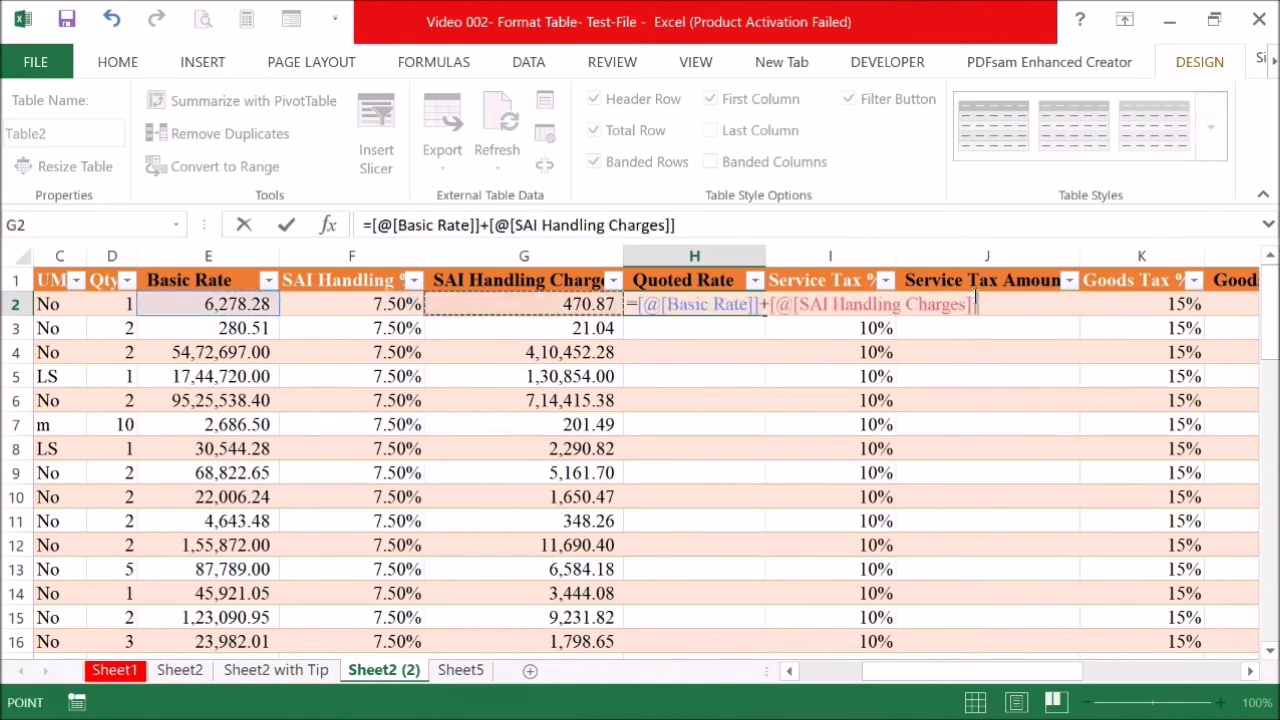
{"action": "key", "text": "Return"}
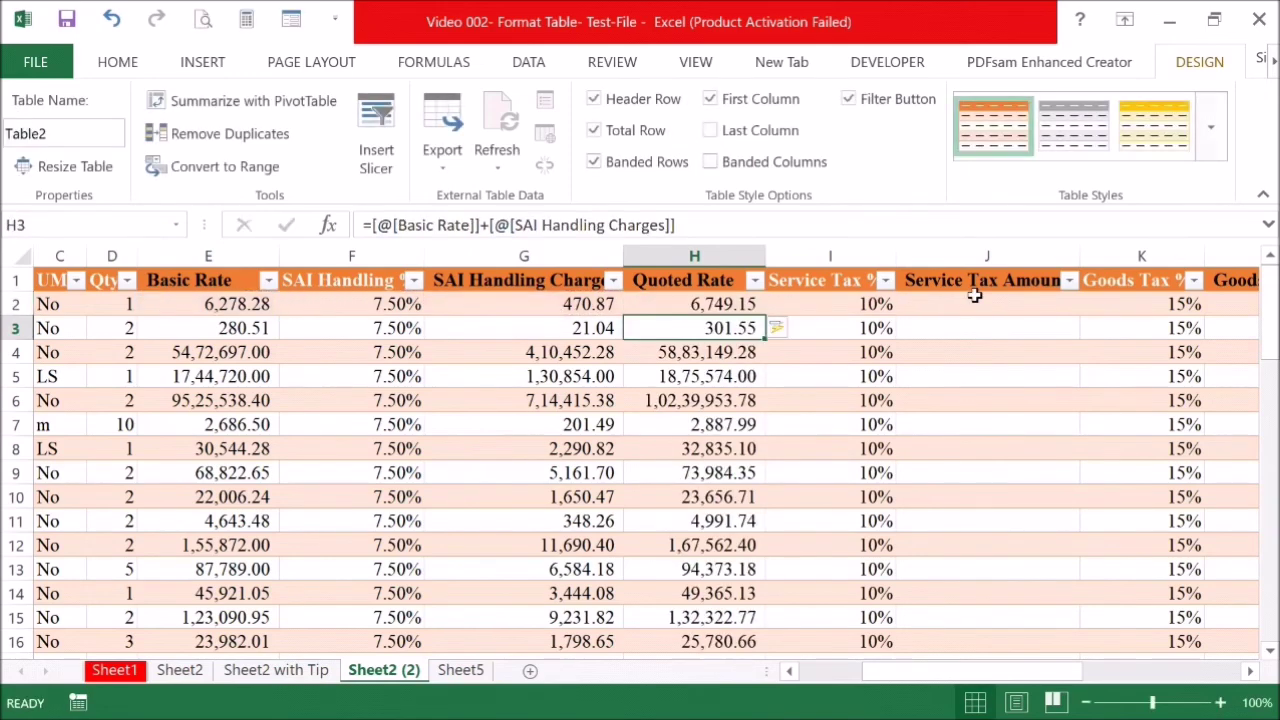
Fill the Service Tax Amount column with the formula =[@[Service Tax %]]*[@[Quoted Rate]].
{"action": "key", "text": "Right"}
{"action": "key", "text": "Up"}
{"action": "key", "text": "Right"}
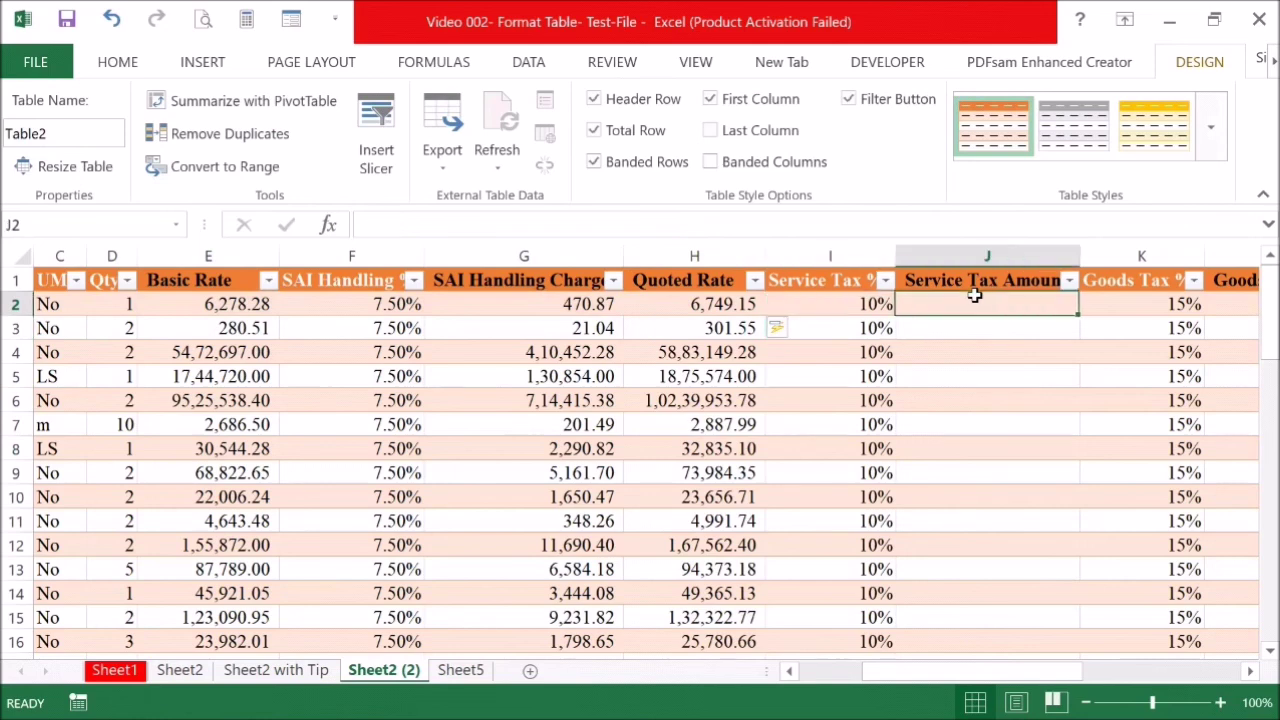
{"action": "type", "text": "="}
{"action": "key", "text": "Left"}
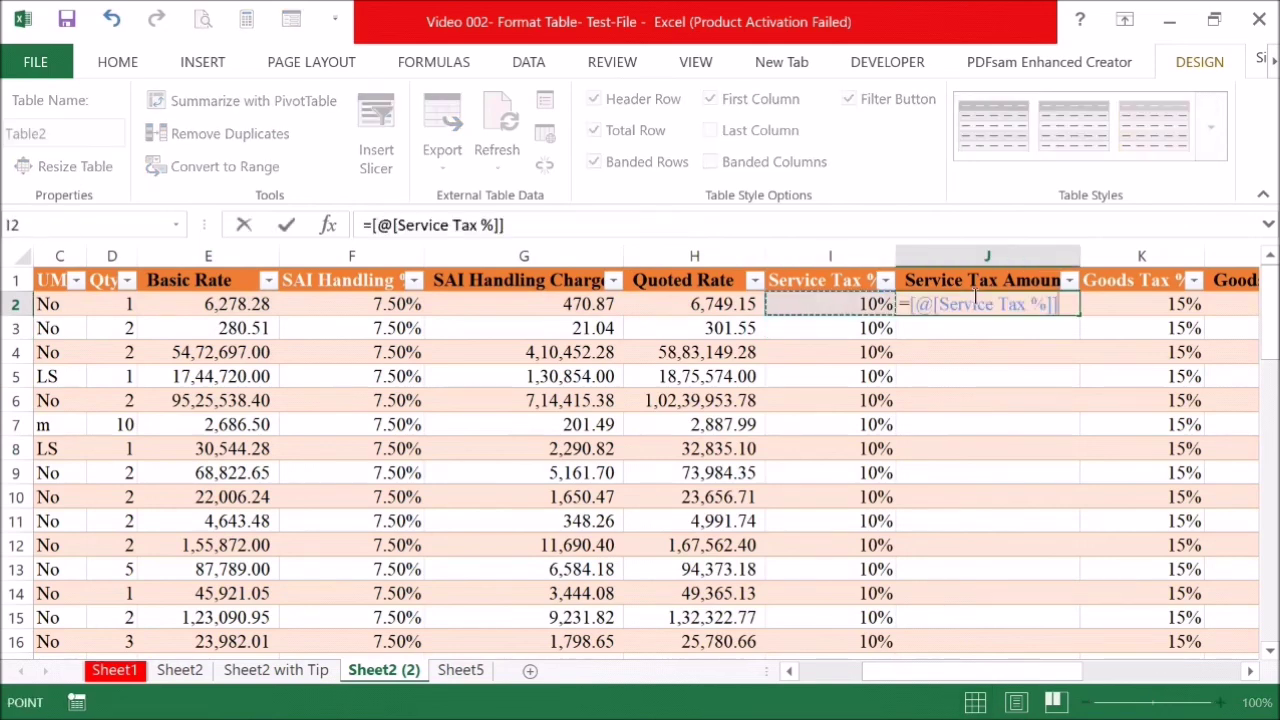
{"action": "type", "text": "*"}
{"action": "key", "text": "Left"}
{"action": "key", "text": "Left"}
{"action": "key", "text": "Left"}
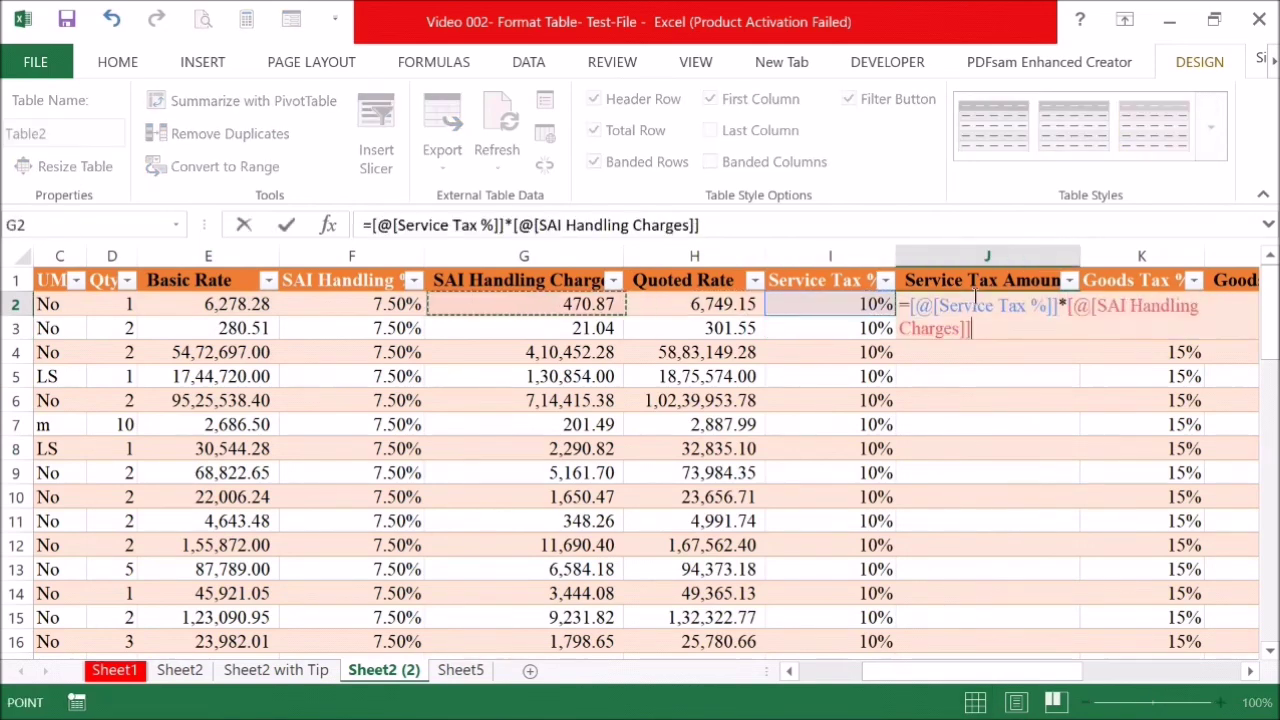
{"action": "key", "text": "Right"}
{"action": "key", "text": "Return"}
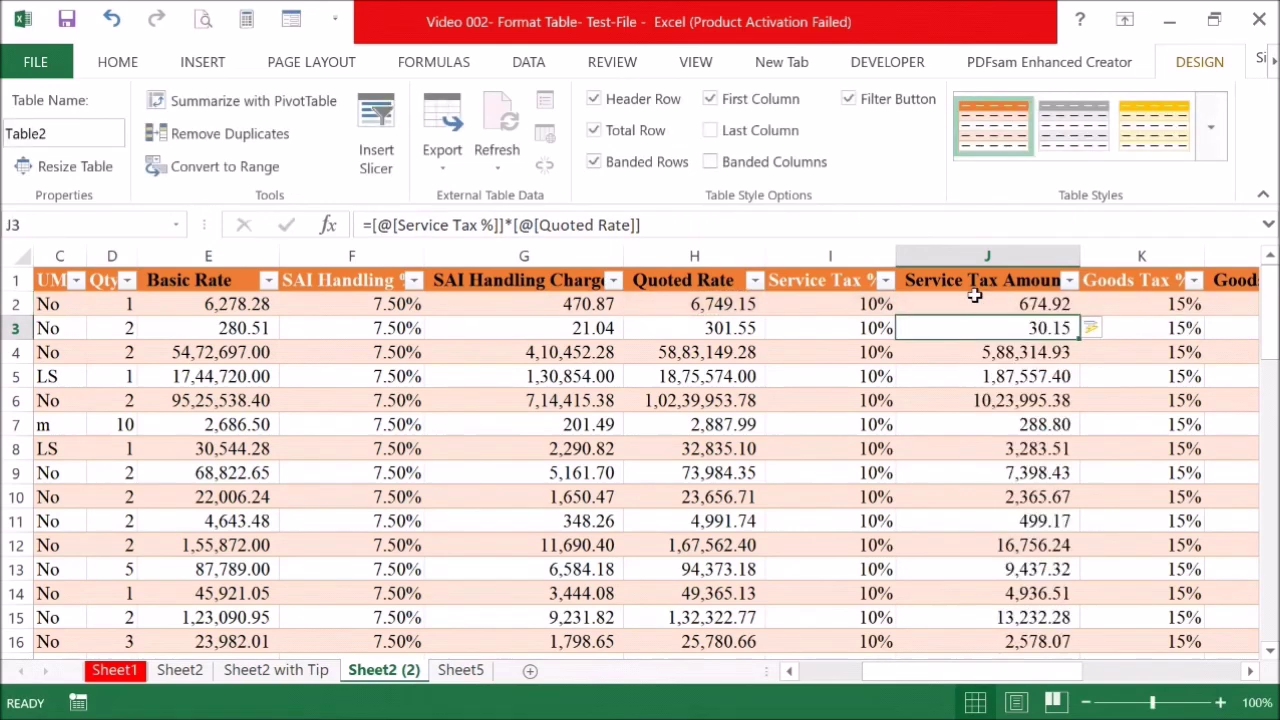
Fill the Goods Tax Amount column with the formula =[@[Goods Tax %]]*[@[Quoted Rate]].
{"action": "key", "text": "Right"}
{"action": "key", "text": "Right"}
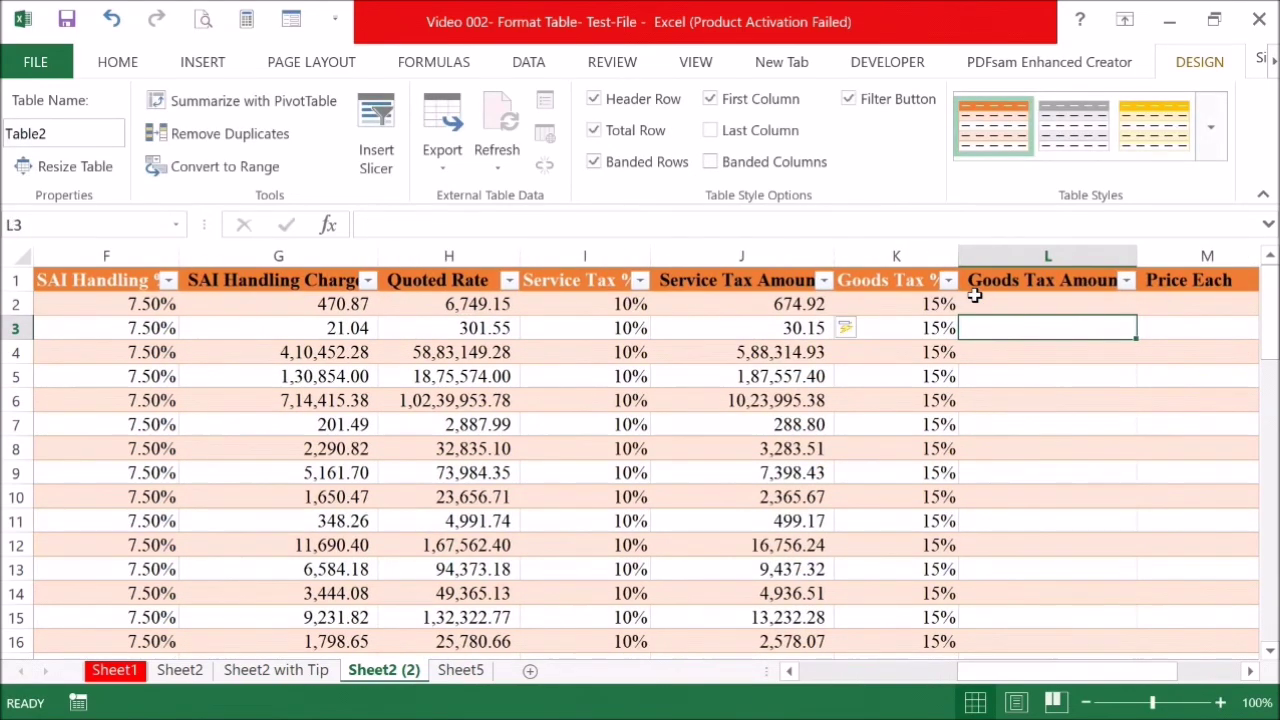
{"action": "left_click", "coordinate": [974, 295]}
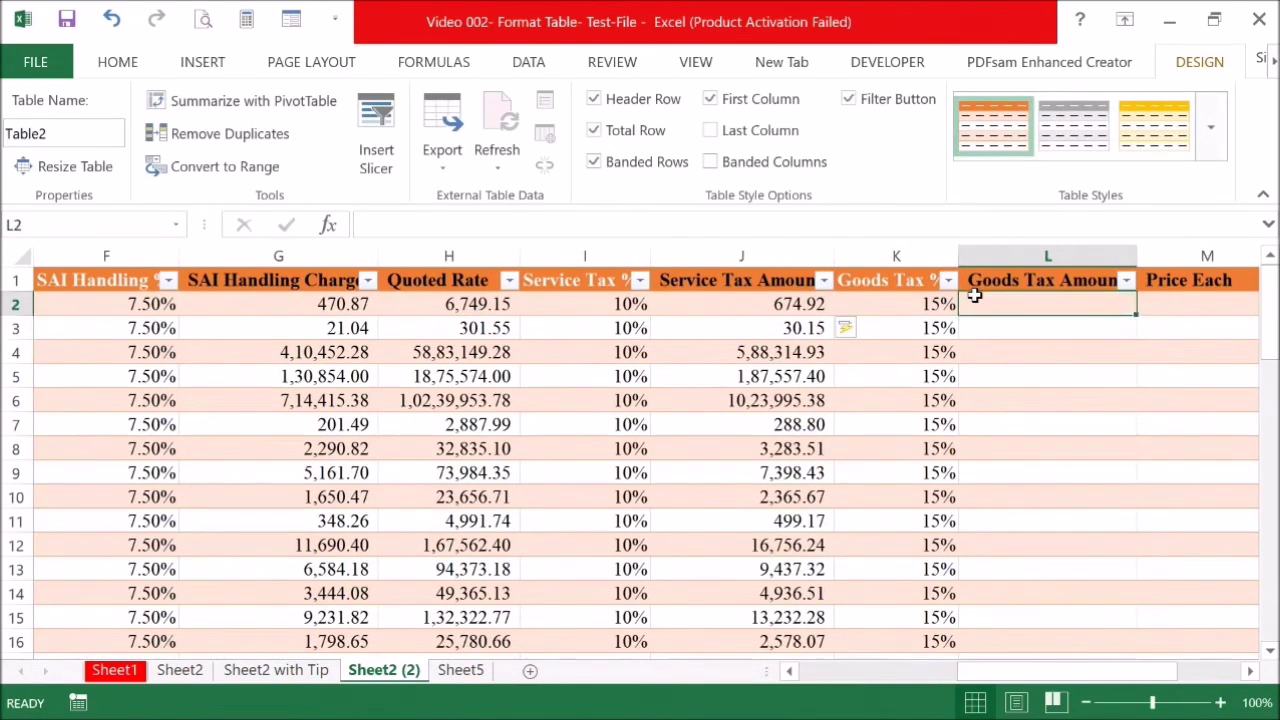
{"action": "type", "text": "="}
{"action": "key", "text": "Left"}
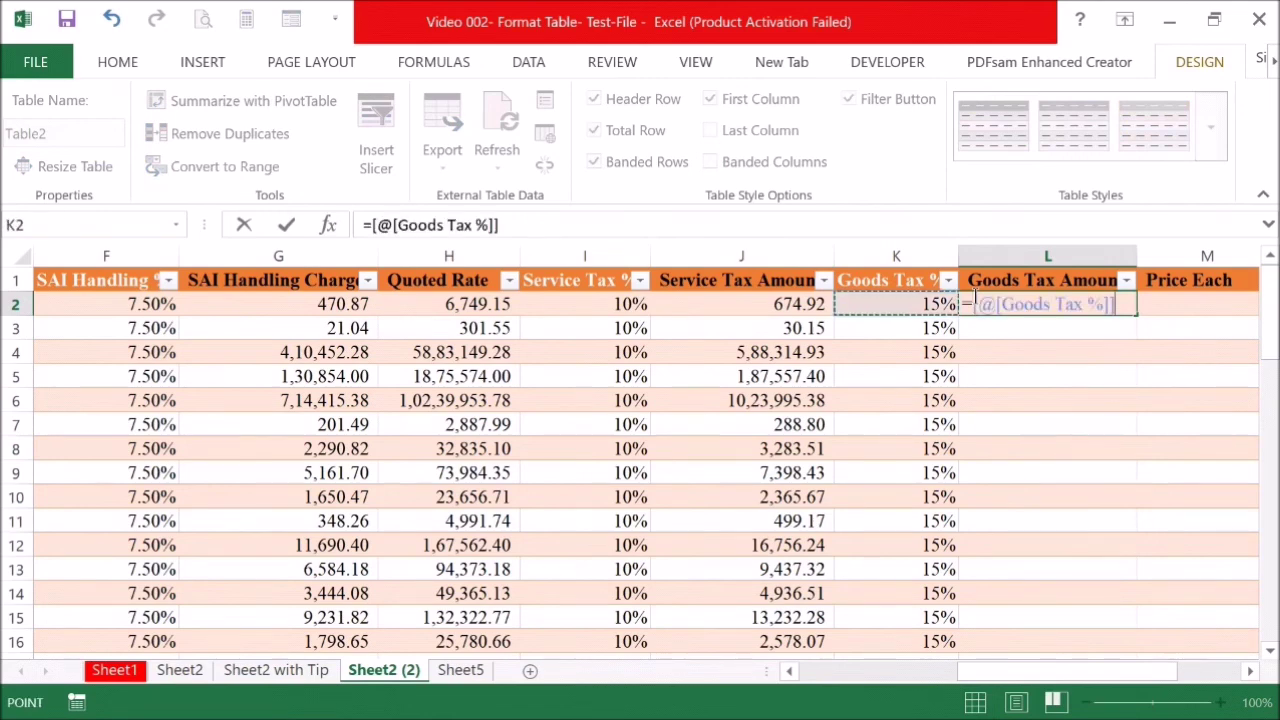
{"action": "type", "text": "*"}
{"action": "key", "text": "Left"}
{"action": "key", "text": "Left"}
{"action": "key", "text": "Left"}
{"action": "key", "text": "Left"}
{"action": "key", "text": "Return"}
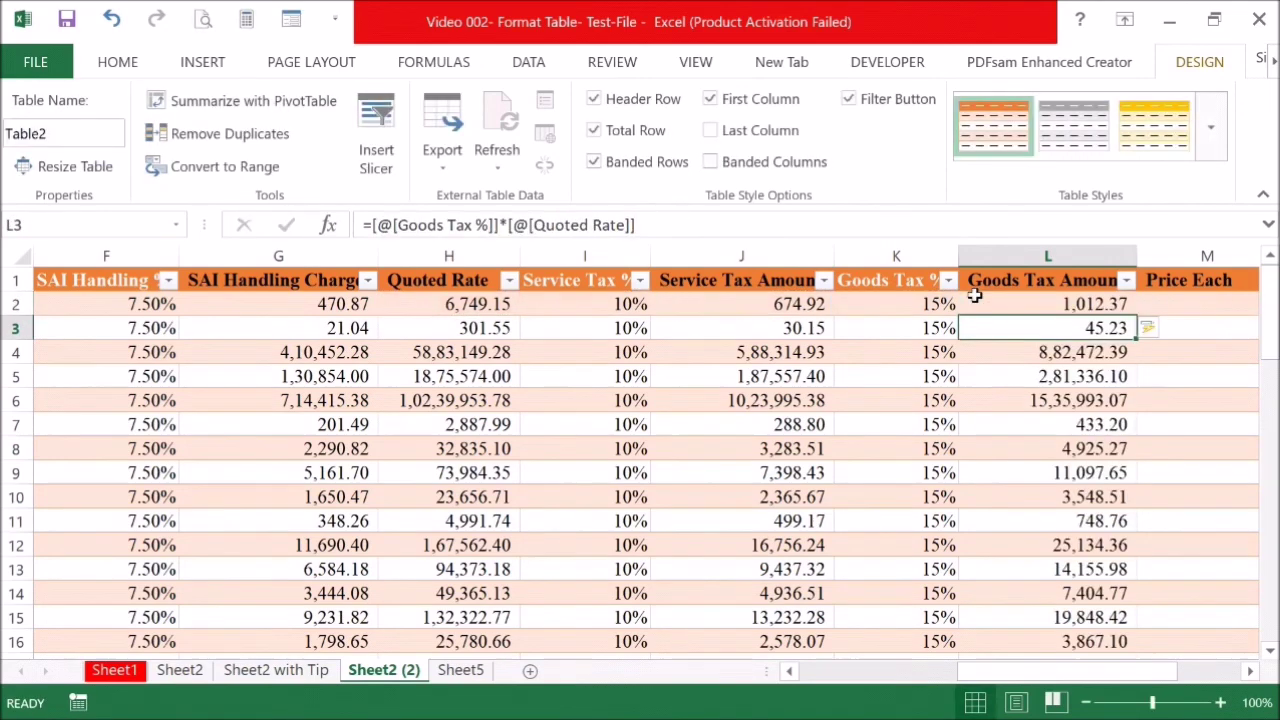
Fill the Price Each column with the formula =[@[Goods Tax Amount]]+[@[Service Tax Amount]]+[@[Quoted Rate]].
{"action": "key", "text": "Right"}
{"action": "key", "text": "Up"}
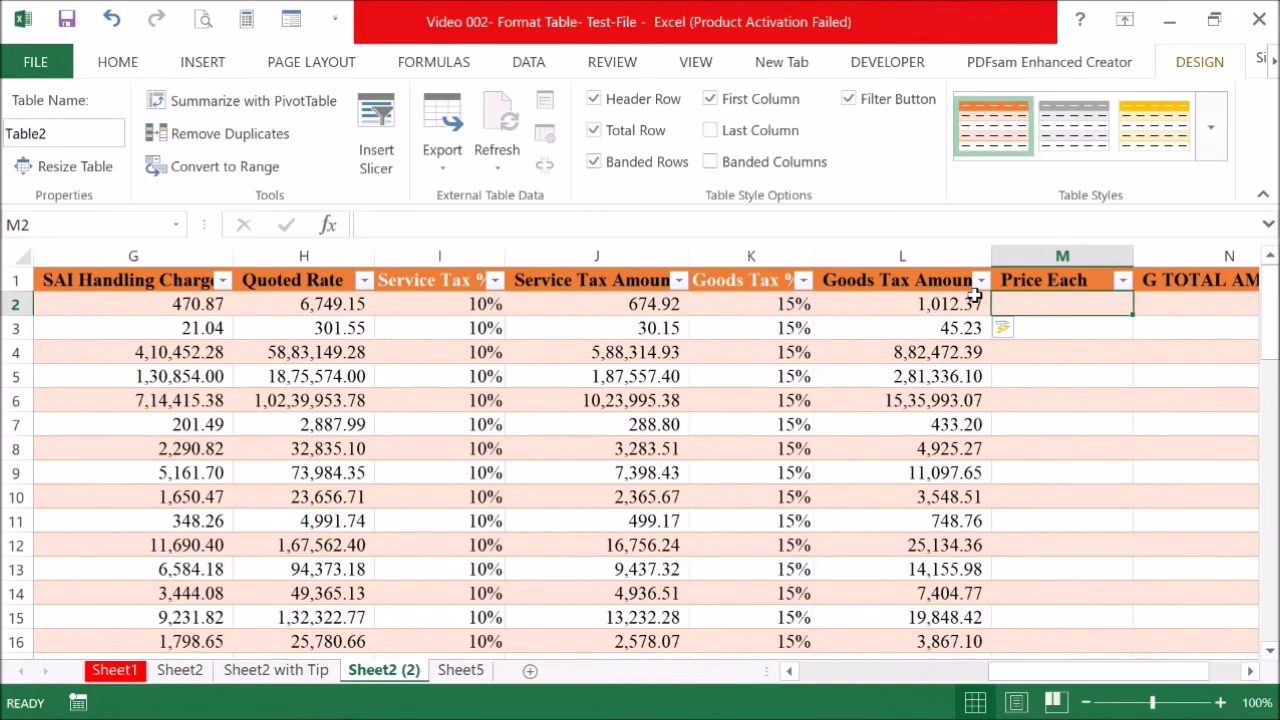
{"action": "type", "text": "="}
{"action": "key", "text": "Left"}
{"action": "type", "text": "+"}
{"action": "key", "text": "Left"}
{"action": "key", "text": "Left"}
{"action": "key", "text": "Left"}
{"action": "type", "text": "+"}
{"action": "key", "text": "Left"}
{"action": "key", "text": "Left"}
{"action": "key", "text": "Left"}
{"action": "key", "text": "Left"}
{"action": "key", "text": "Left"}
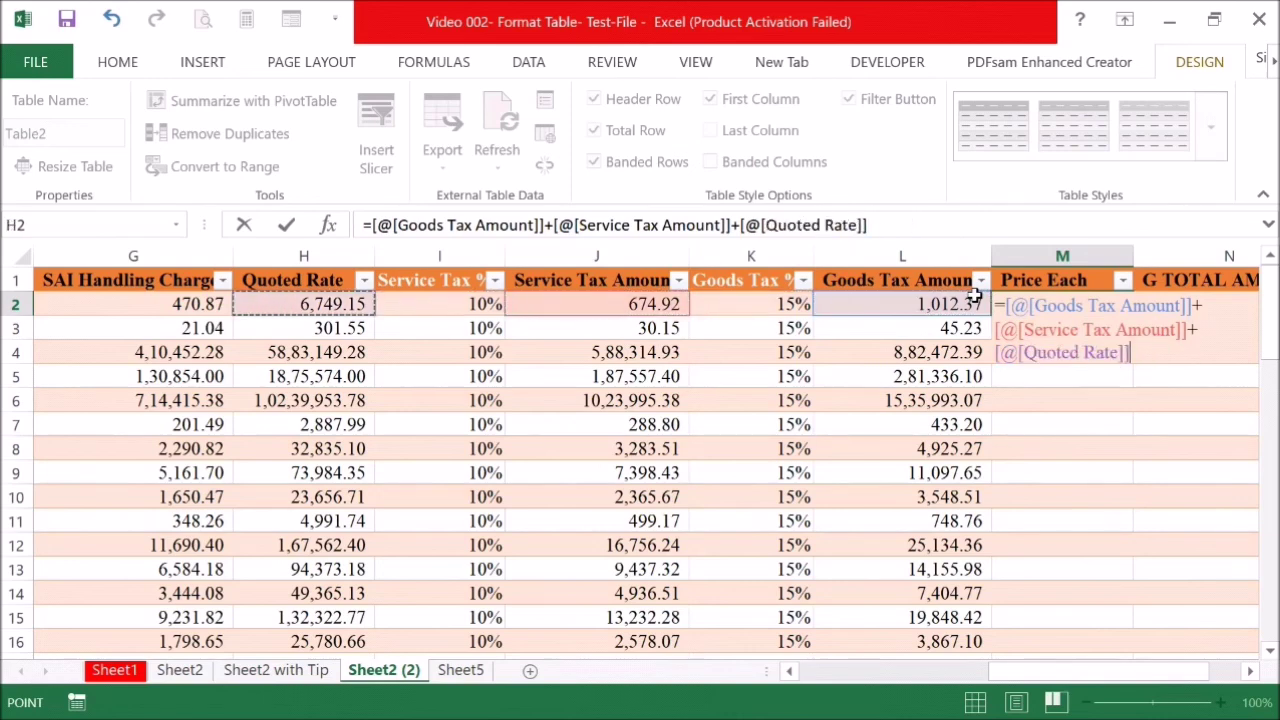
{"action": "key", "text": "Return"}
{"action": "key", "text": "Right"}
{"action": "key", "text": "Right"}
{"action": "left_click", "coordinate": [975, 295]}
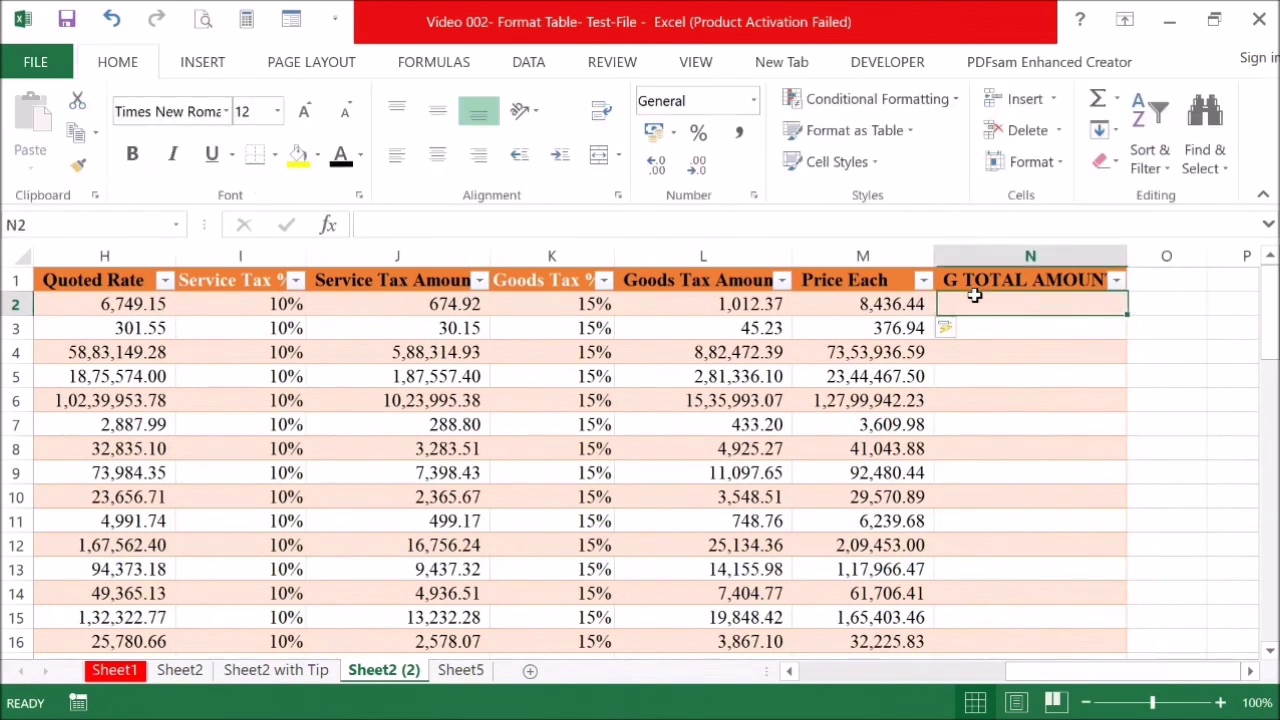
{"action": "type", "text": "="}
{"action": "key", "text": "Left"}
{"action": "type", "text": "*"}
{"action": "key", "text": "Left"}
{"action": "key", "text": "Left"}
{"action": "key", "text": "Left"}
{"action": "key", "text": "Left"}
{"action": "key", "text": "Left"}
{"action": "key", "text": "Left"}
{"action": "key", "text": "Left"}
{"action": "key", "text": "Left"}
{"action": "key", "text": "Left"}
{"action": "key", "text": "Left"}
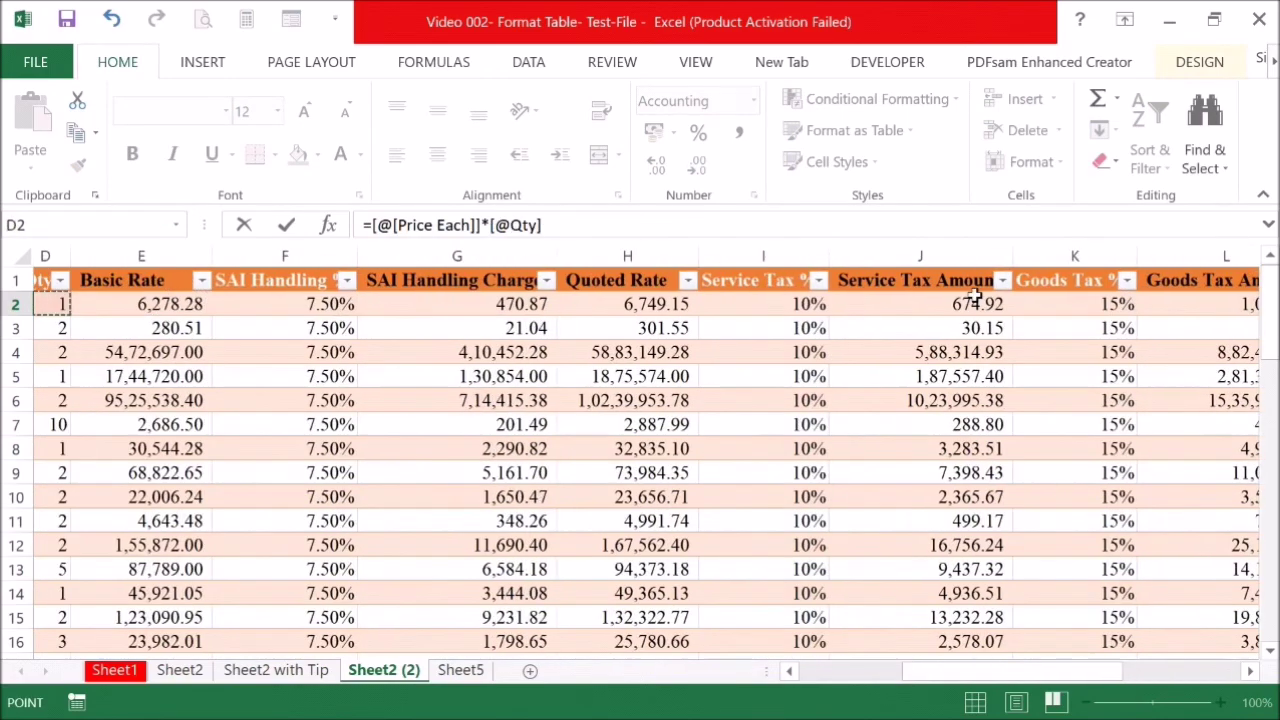
{"action": "key", "text": "Return"}
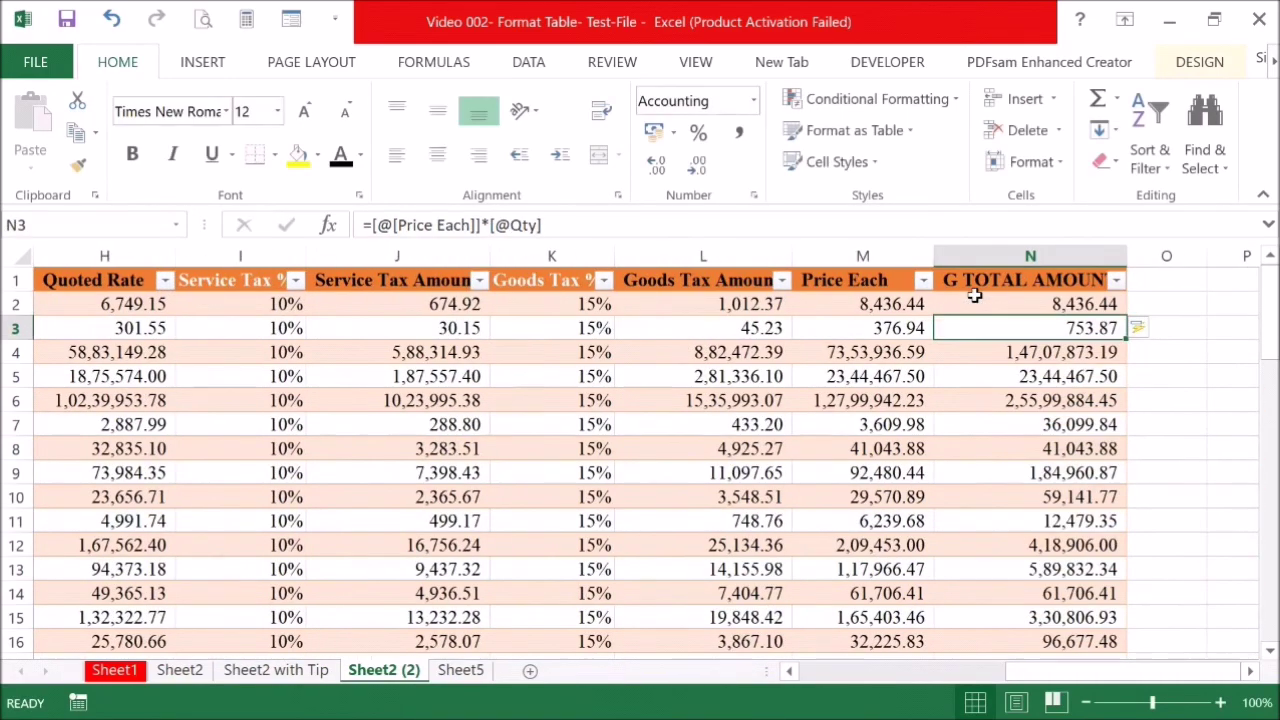
Examine the filled G TOTAL AMOUNT column down to the total row and check the Price Each formula in row 40.
{"action": "scroll", "coordinate": [975, 295], "scroll_direction": "down", "scroll_amount": 13}
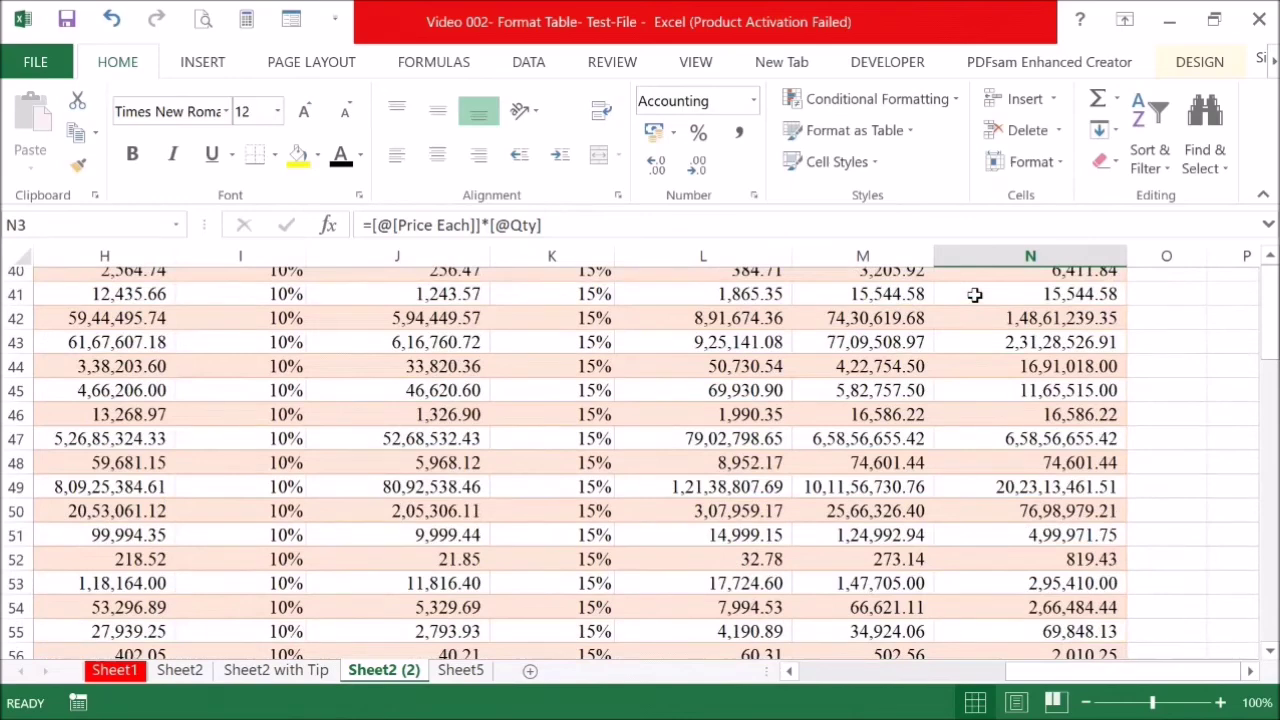
{"action": "scroll", "coordinate": [975, 295], "scroll_direction": "down", "scroll_amount": 5}
{"action": "left_click", "coordinate": [1045, 472]}
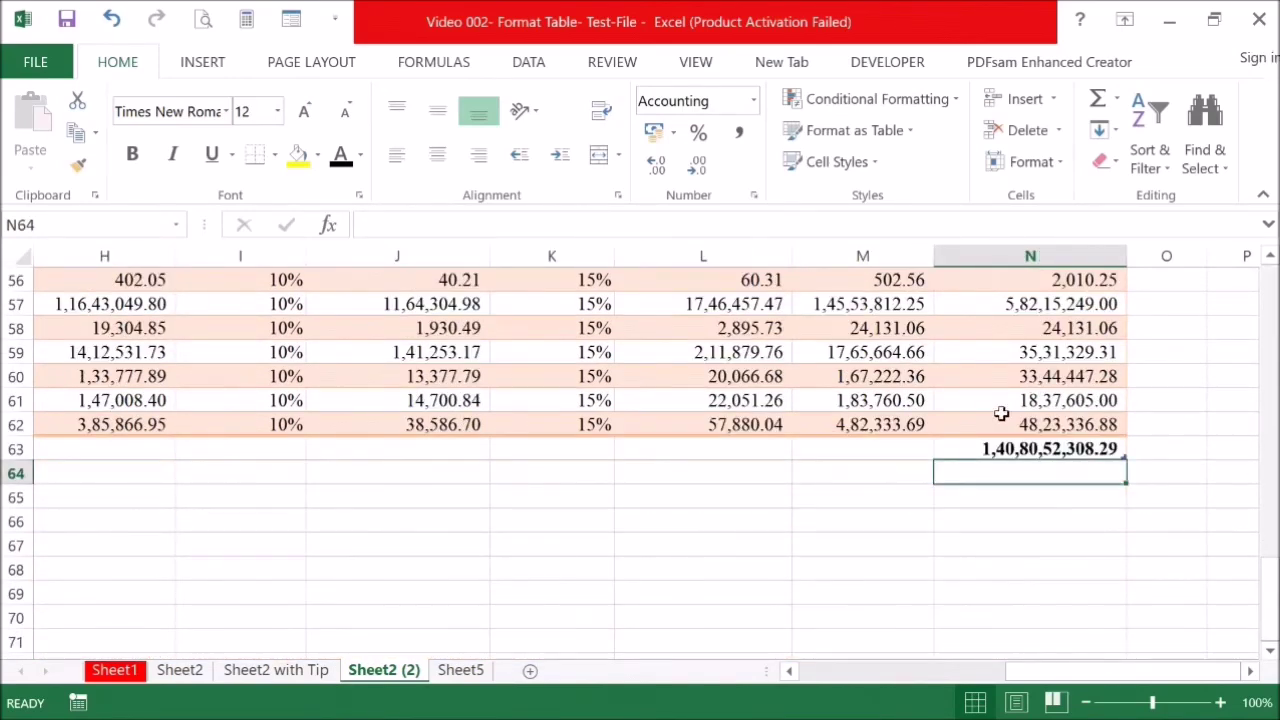
{"action": "scroll", "coordinate": [951, 449], "scroll_direction": "up", "scroll_amount": 1}
{"action": "scroll", "coordinate": [943, 375], "scroll_direction": "up", "scroll_amount": 2}
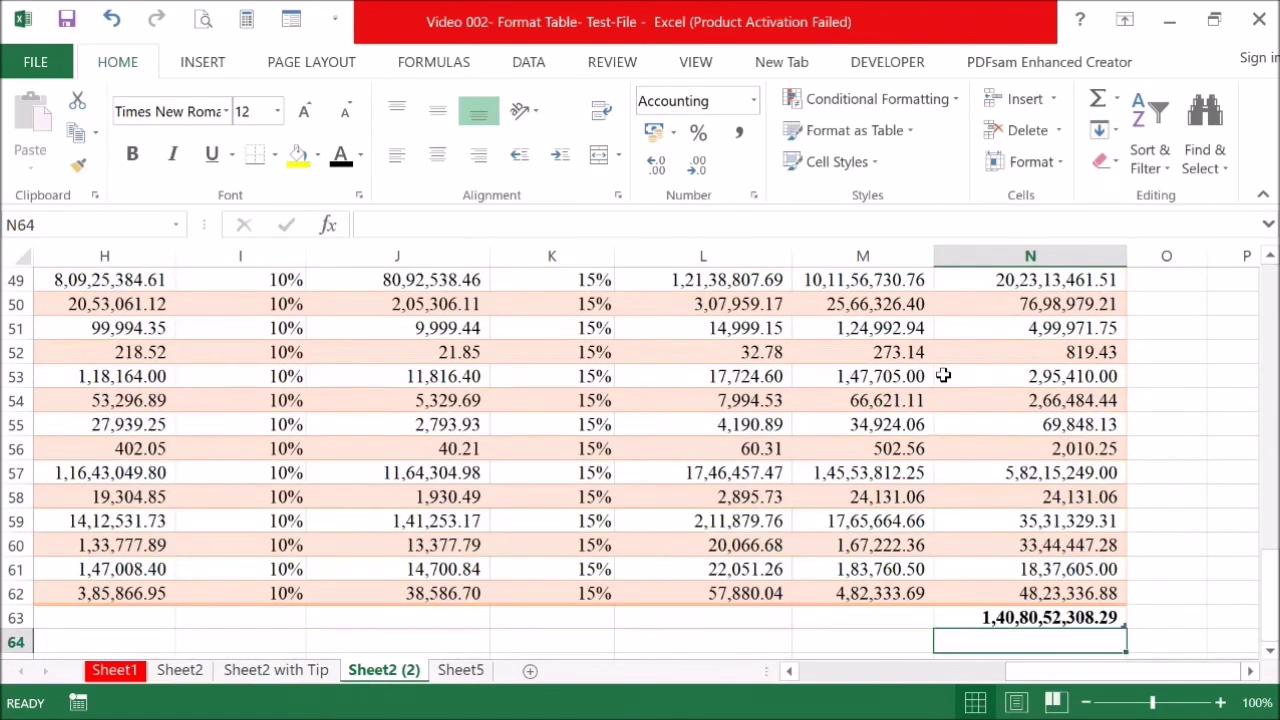
{"action": "scroll", "coordinate": [946, 389], "scroll_direction": "up", "scroll_amount": 16}
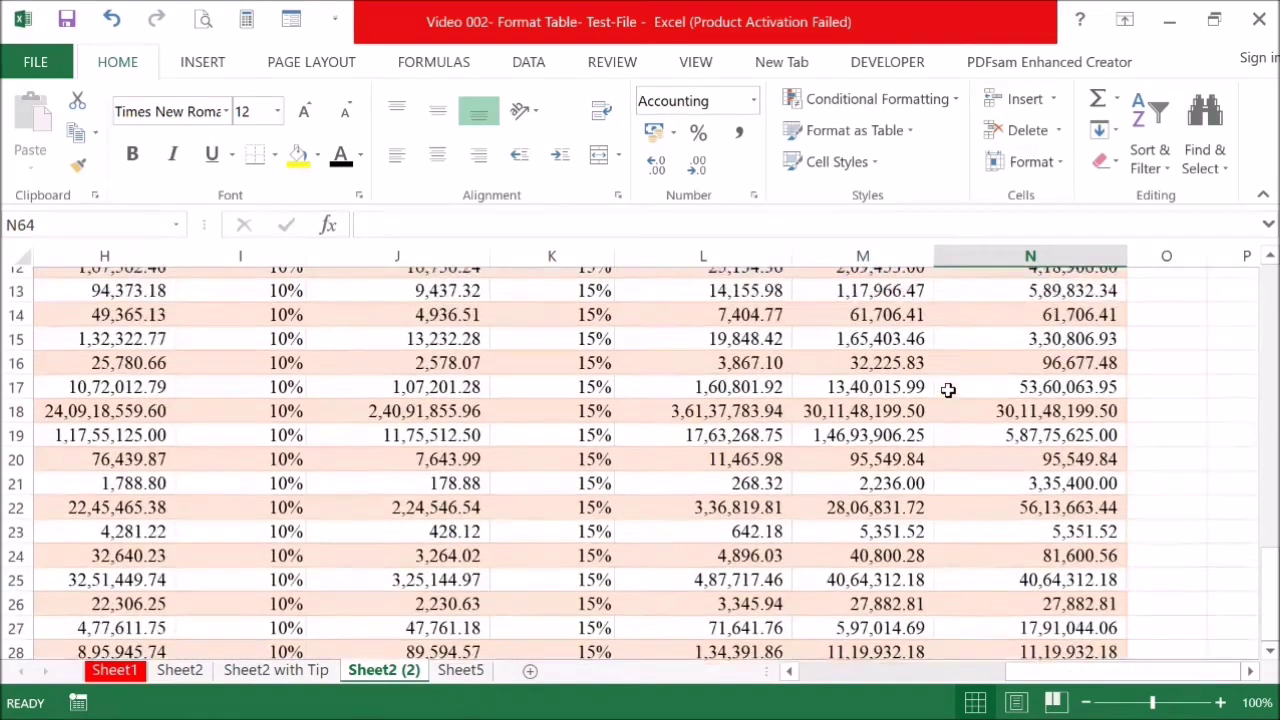
{"action": "scroll", "coordinate": [948, 390], "scroll_direction": "down", "scroll_amount": 10}
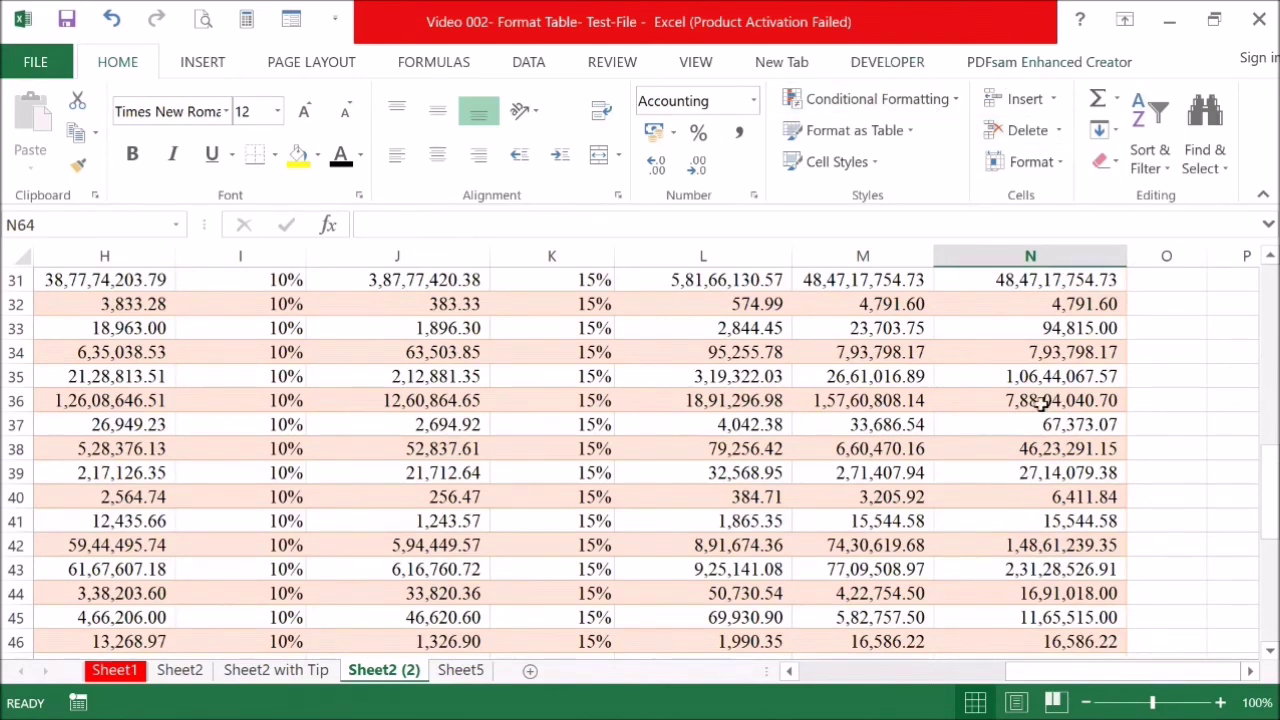
{"action": "left_click", "coordinate": [866, 497]}
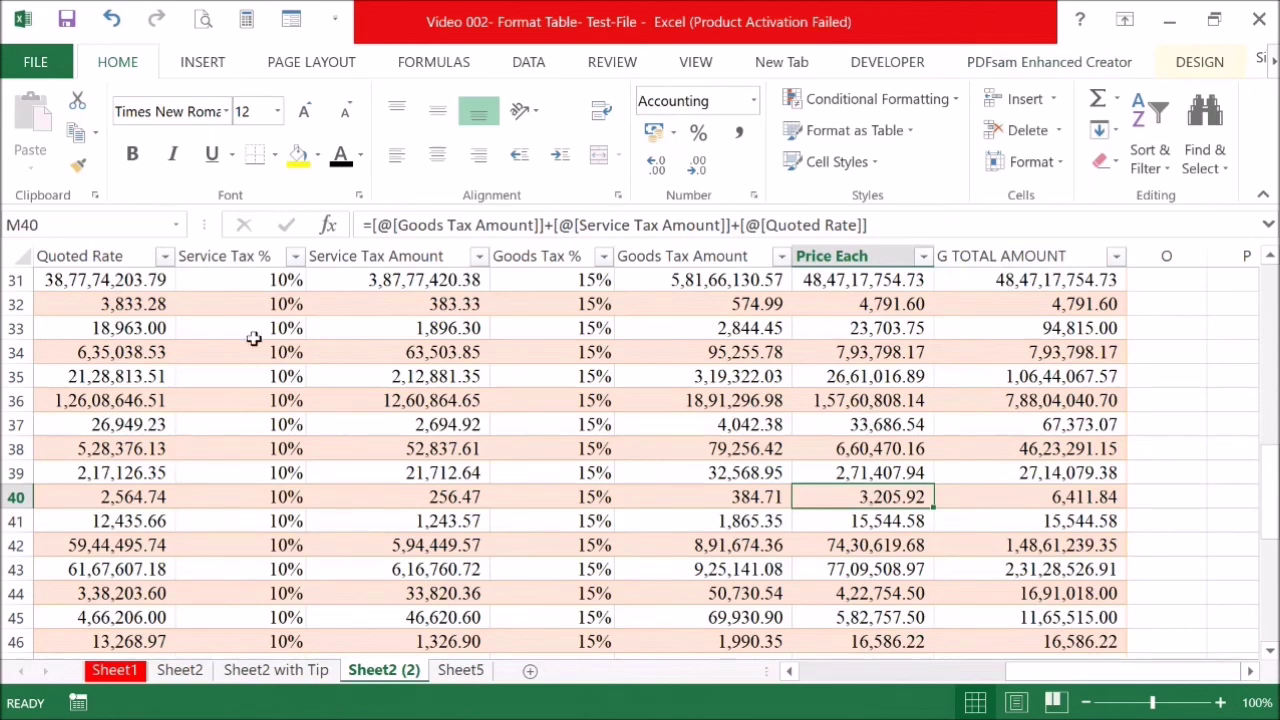
Filter the table's UM column to show only the LS rows.
{"action": "key", "text": "ctrl+Home"}
{"action": "left_click", "coordinate": [585, 282]}
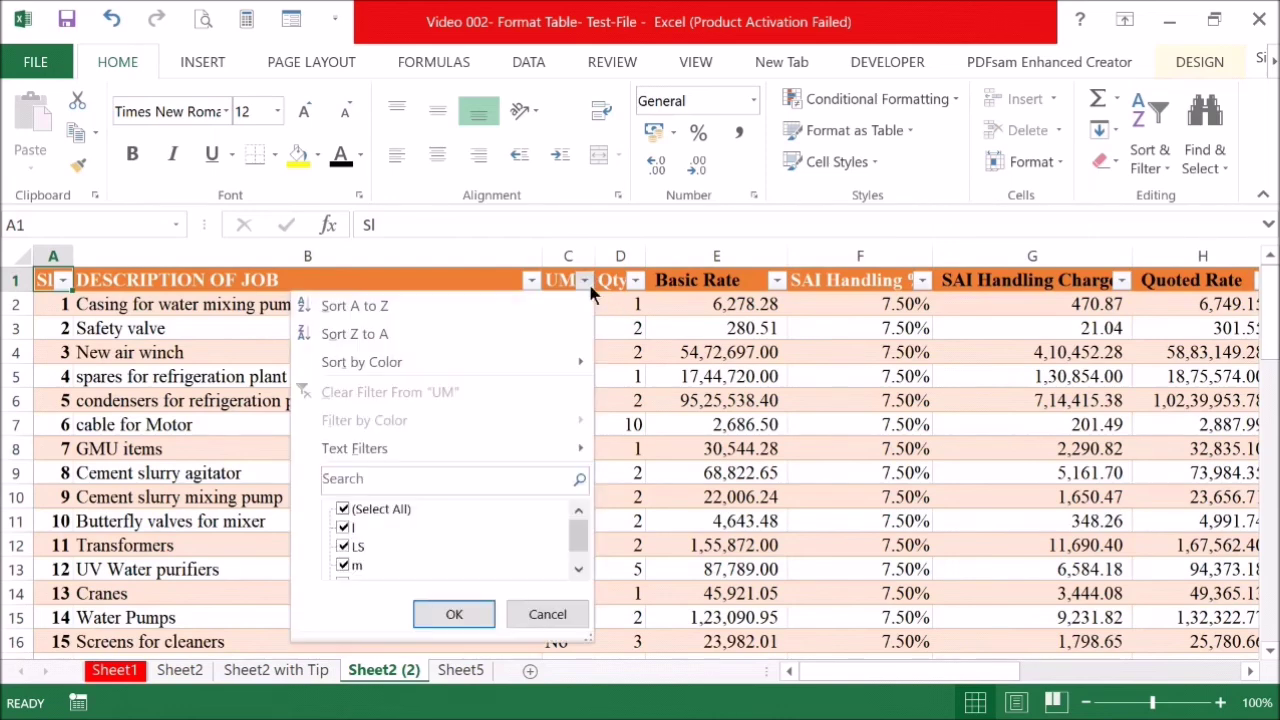
{"action": "left_click", "coordinate": [369, 509]}
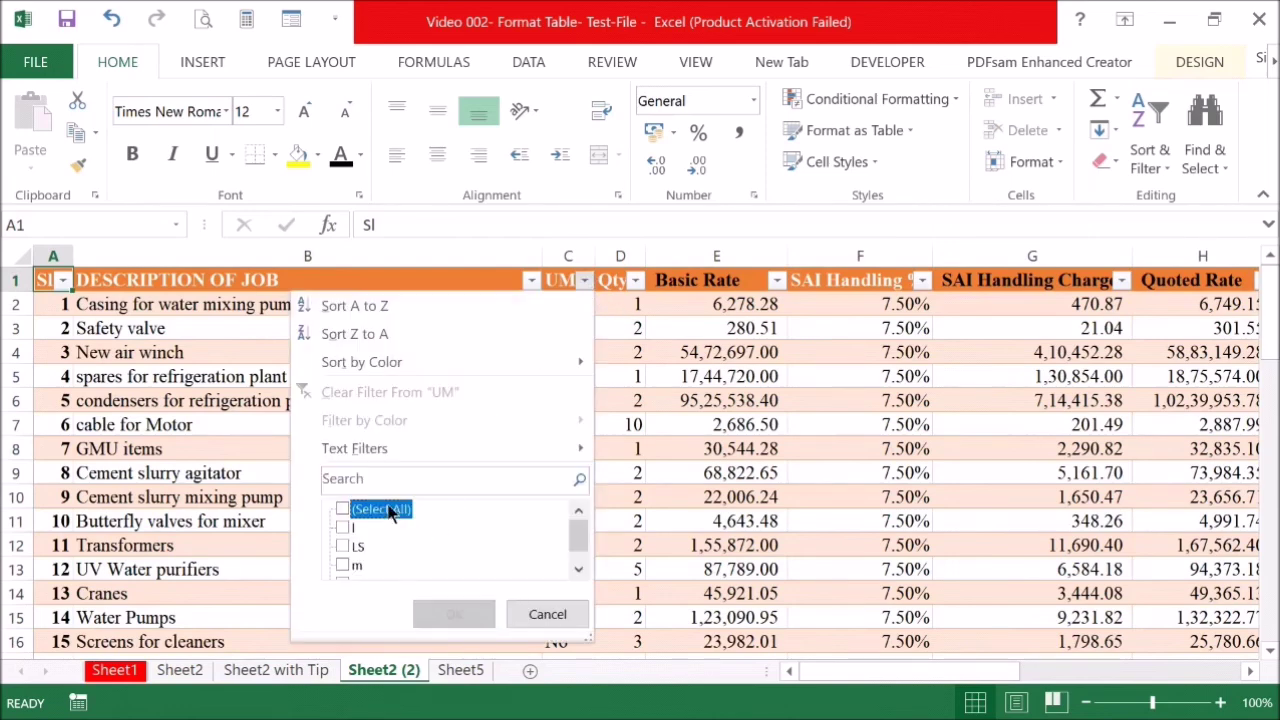
{"action": "left_click", "coordinate": [342, 546]}
{"action": "left_click", "coordinate": [342, 565]}
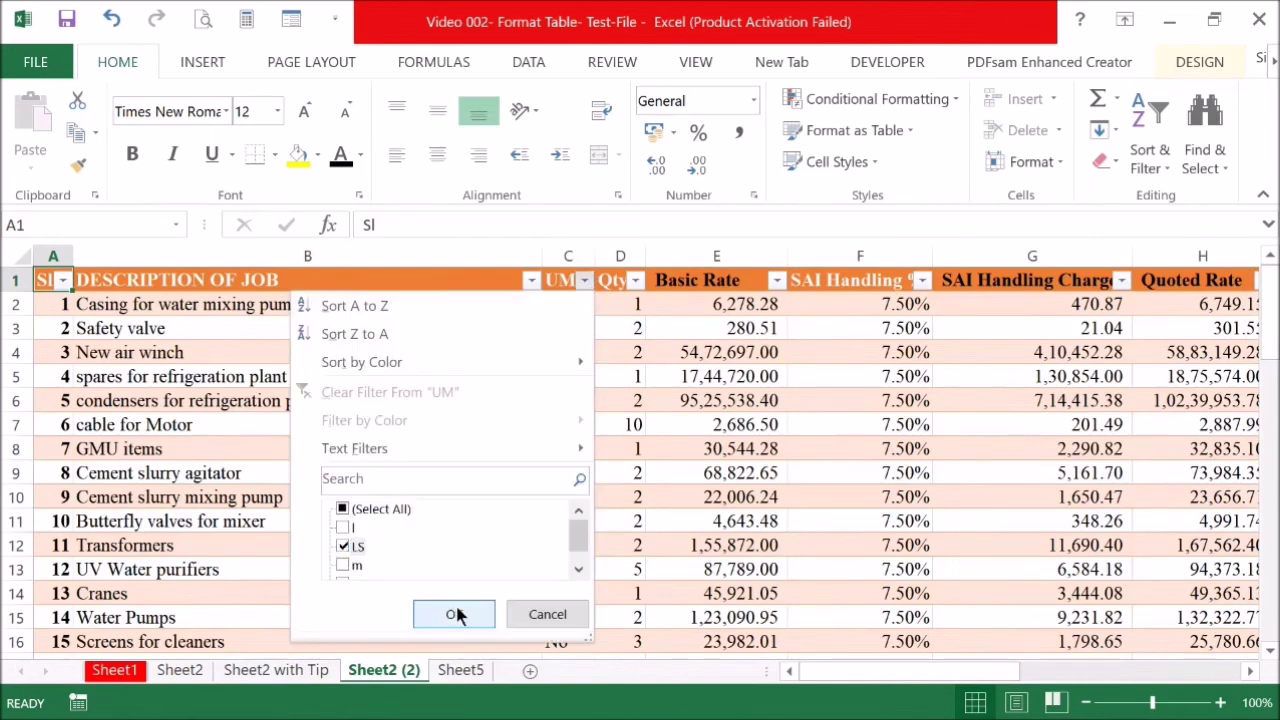
{"action": "left_click", "coordinate": [454, 614]}
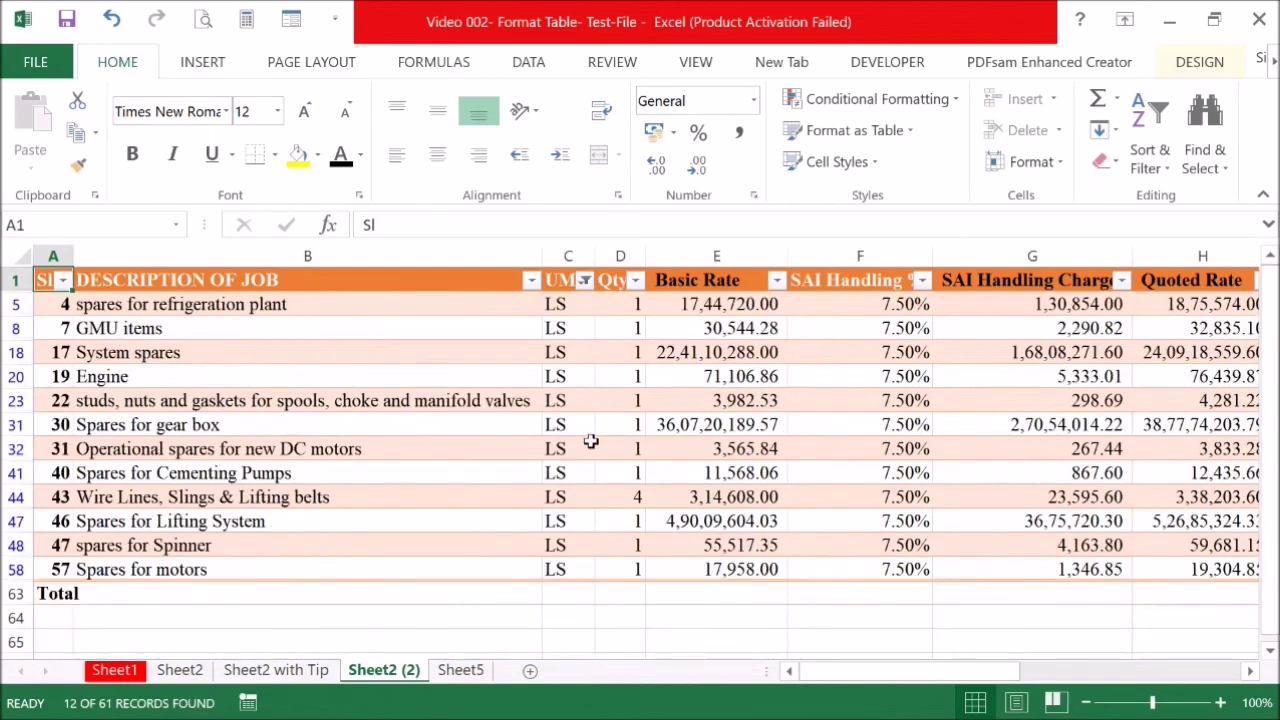
{"action": "left_click", "coordinate": [585, 280]}
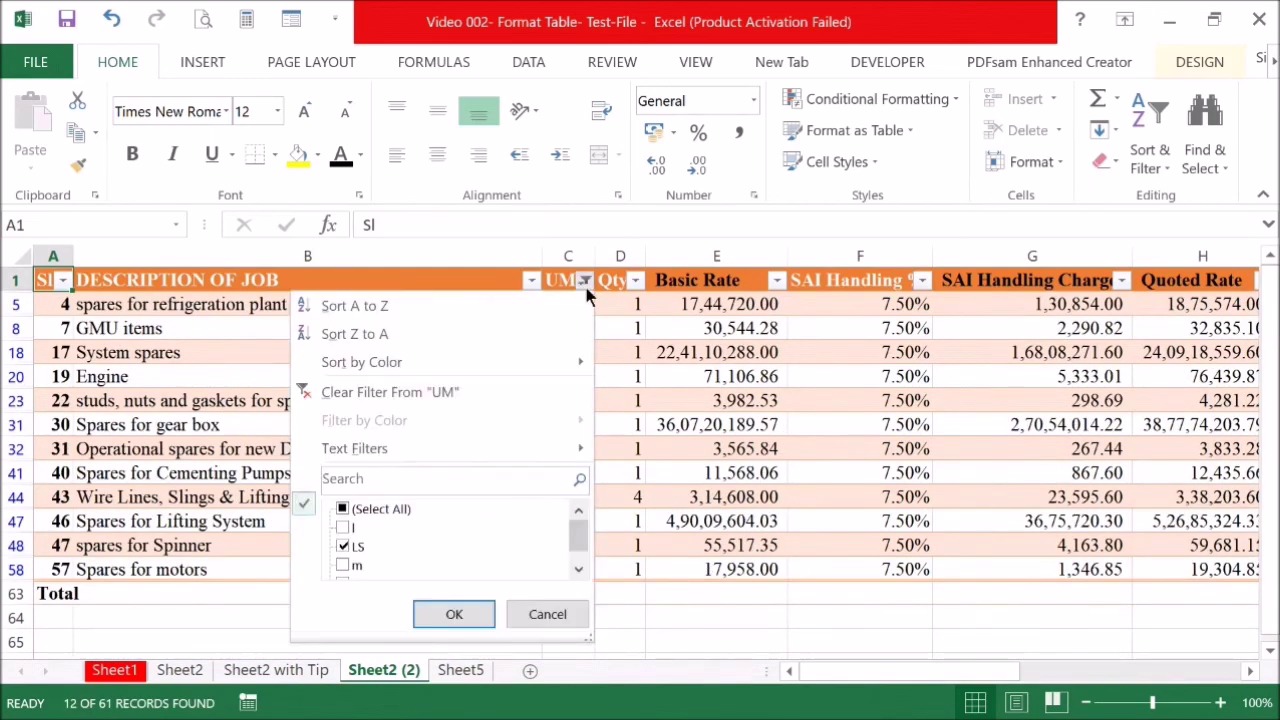
{"action": "left_click", "coordinate": [351, 546]}
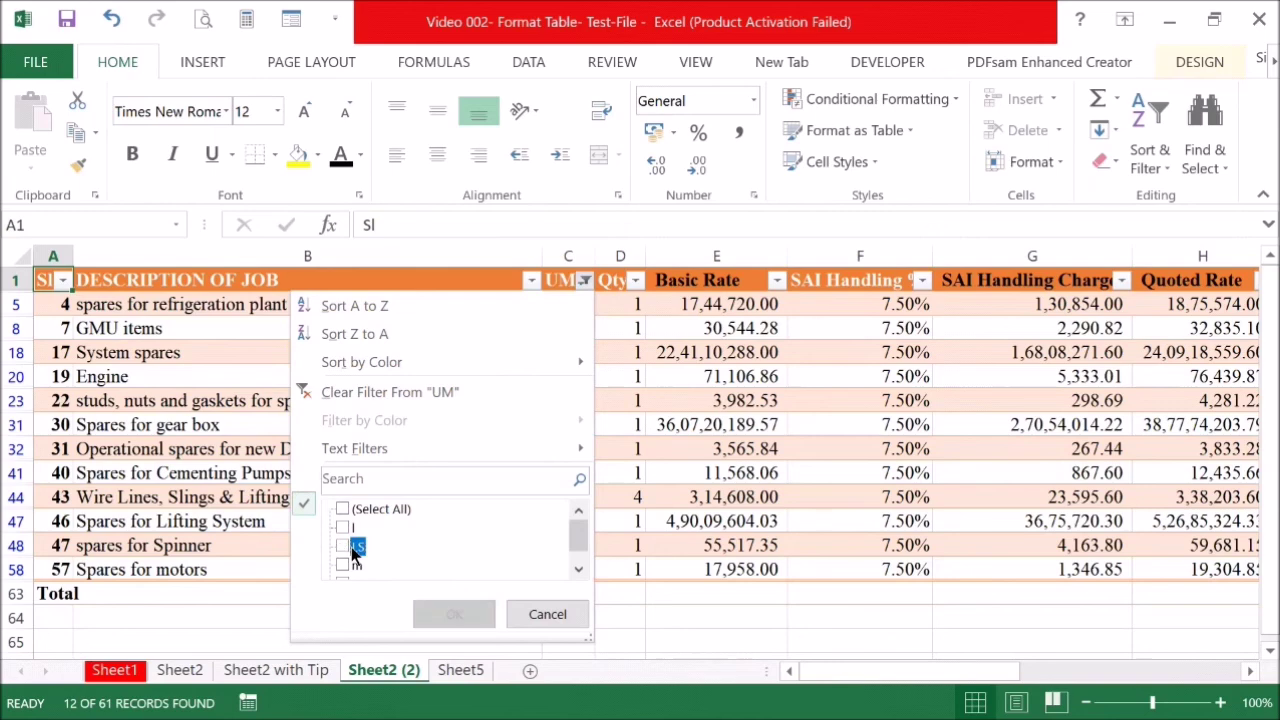
{"action": "left_click", "coordinate": [547, 614]}
Sort all the filtered table data by the UM column on values, A to Z.
{"action": "left_click", "coordinate": [430, 380]}
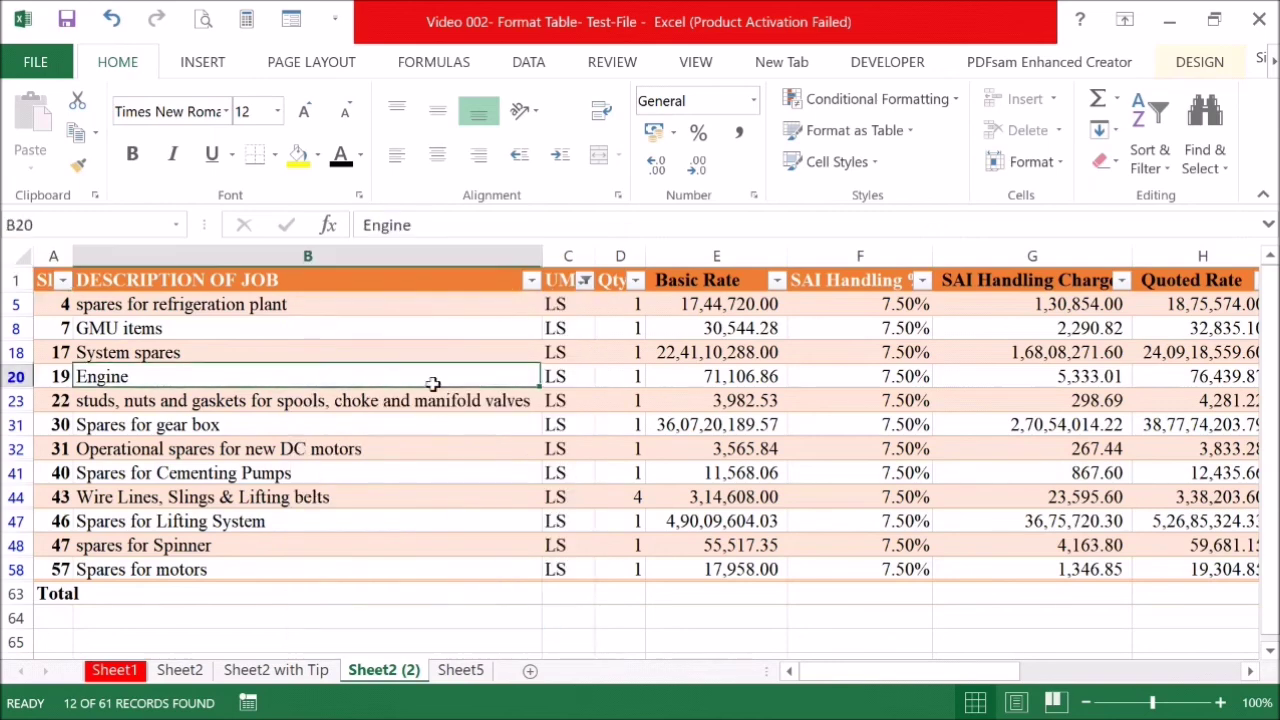
{"action": "key", "text": "ctrl+a"}
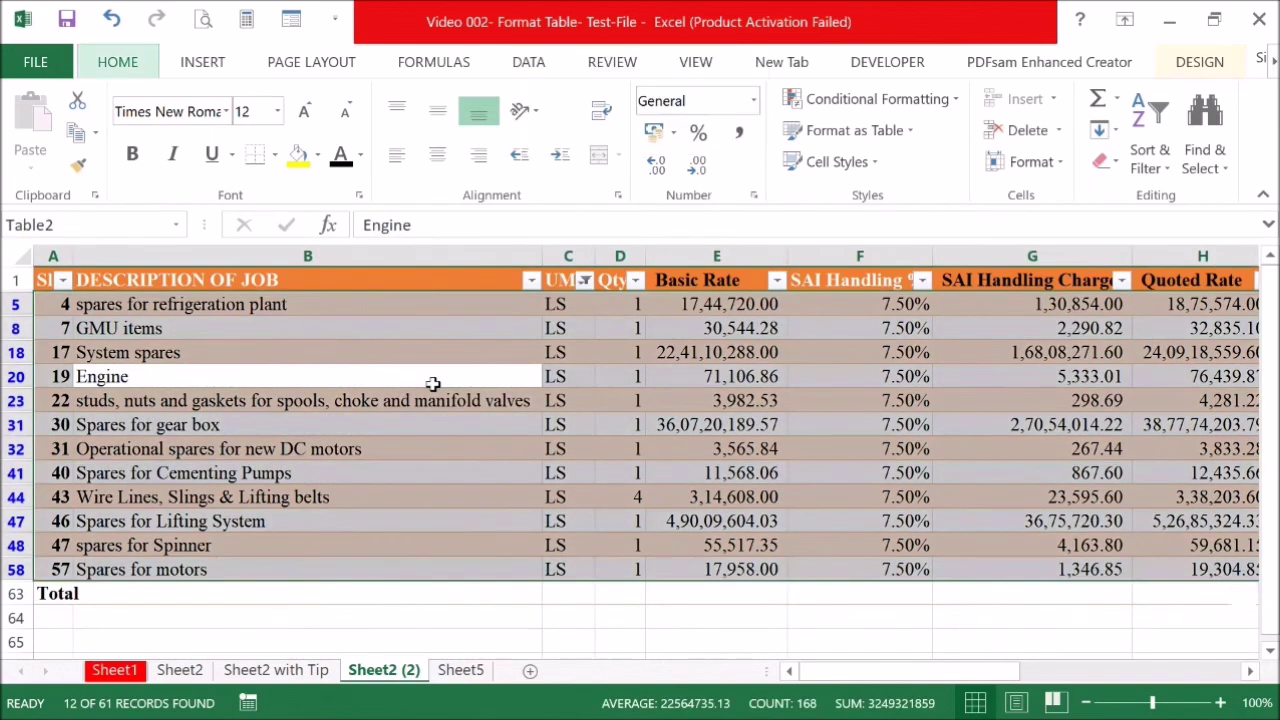
{"action": "key", "text": "alt+d"}
{"action": "key", "text": "s"}
{"action": "left_click", "coordinate": [217, 323]}
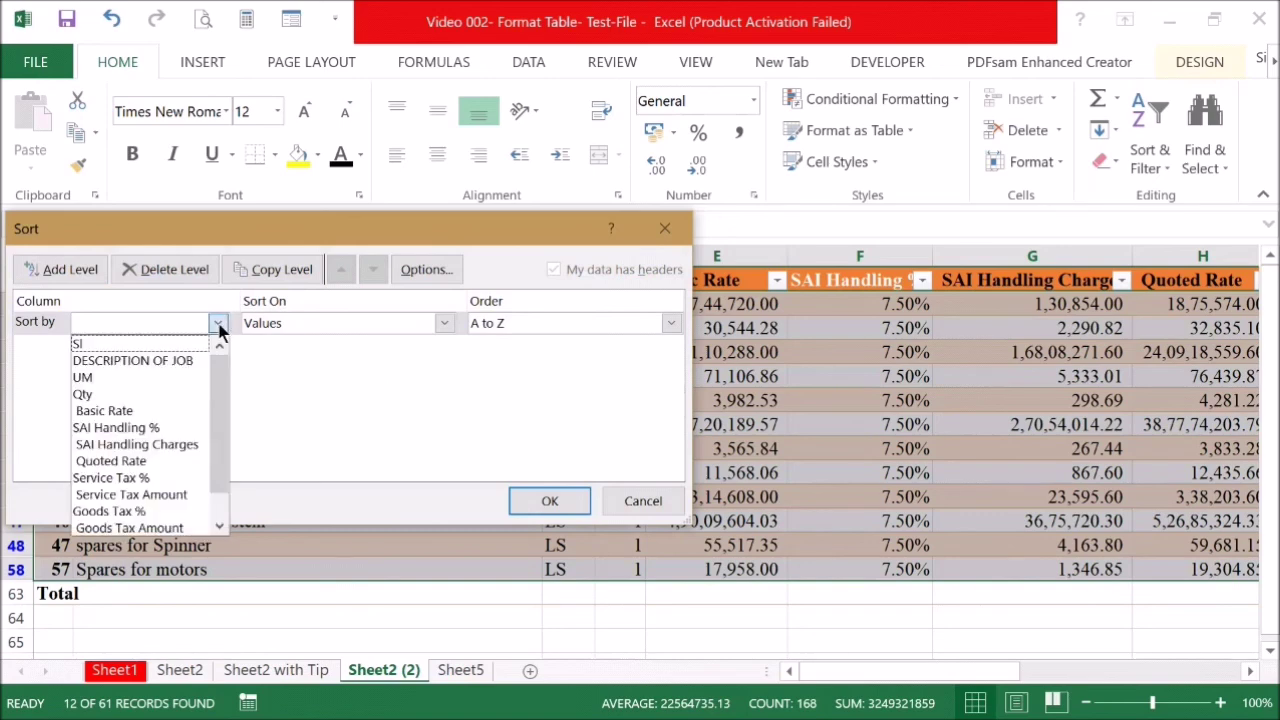
{"action": "left_click", "coordinate": [138, 377]}
{"action": "left_click", "coordinate": [551, 502]}
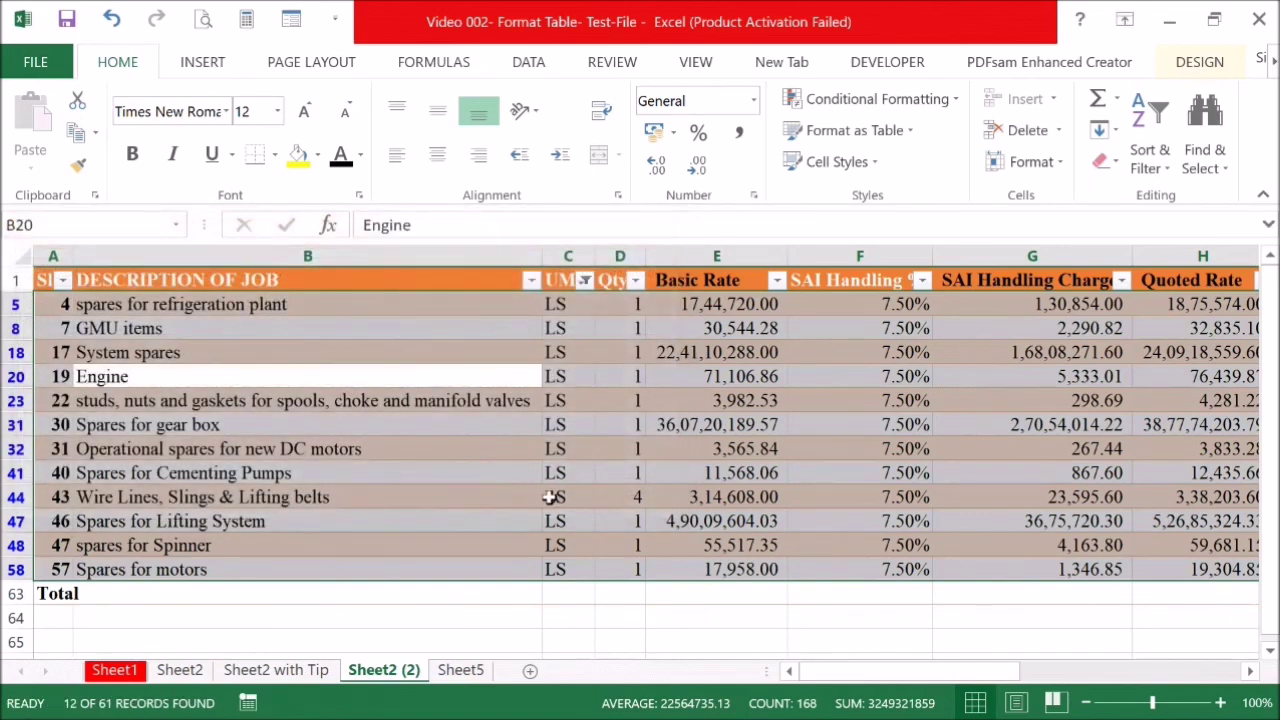
{"action": "left_click", "coordinate": [785, 434]}
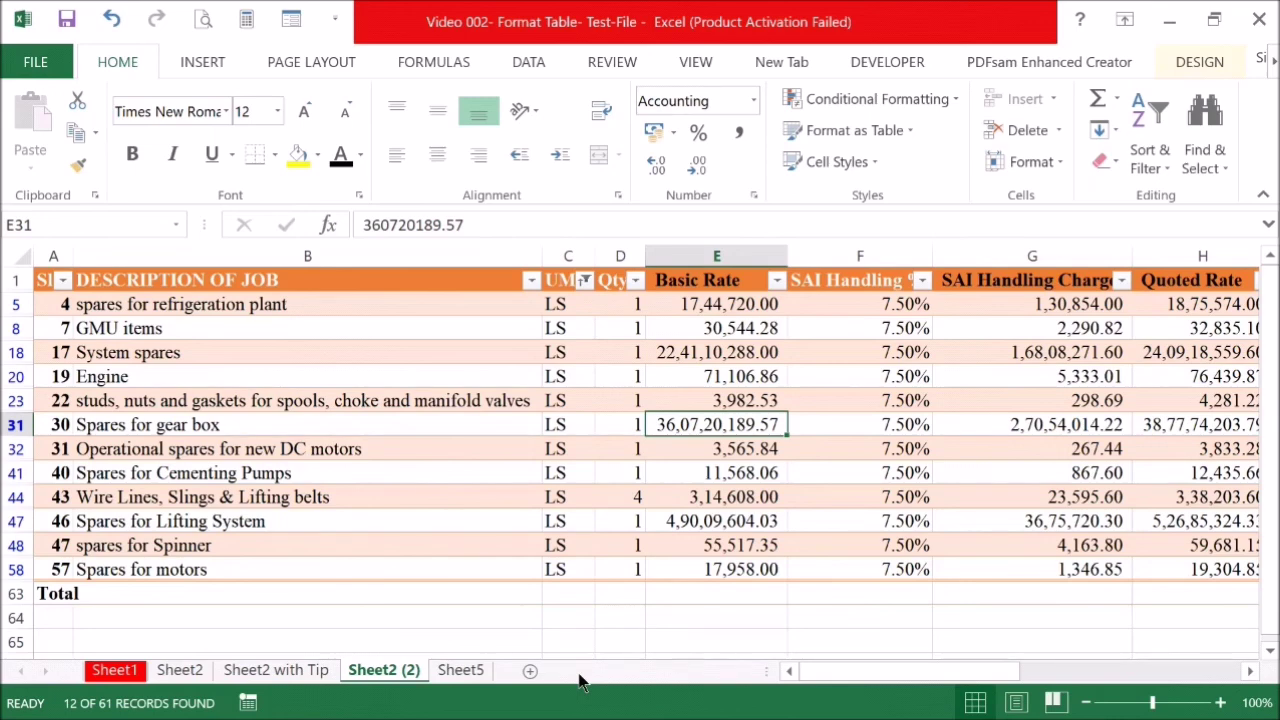
Set the sheet's print orientation to landscape in the print preview and return to the worksheet.
{"action": "left_click", "coordinate": [203, 20]}
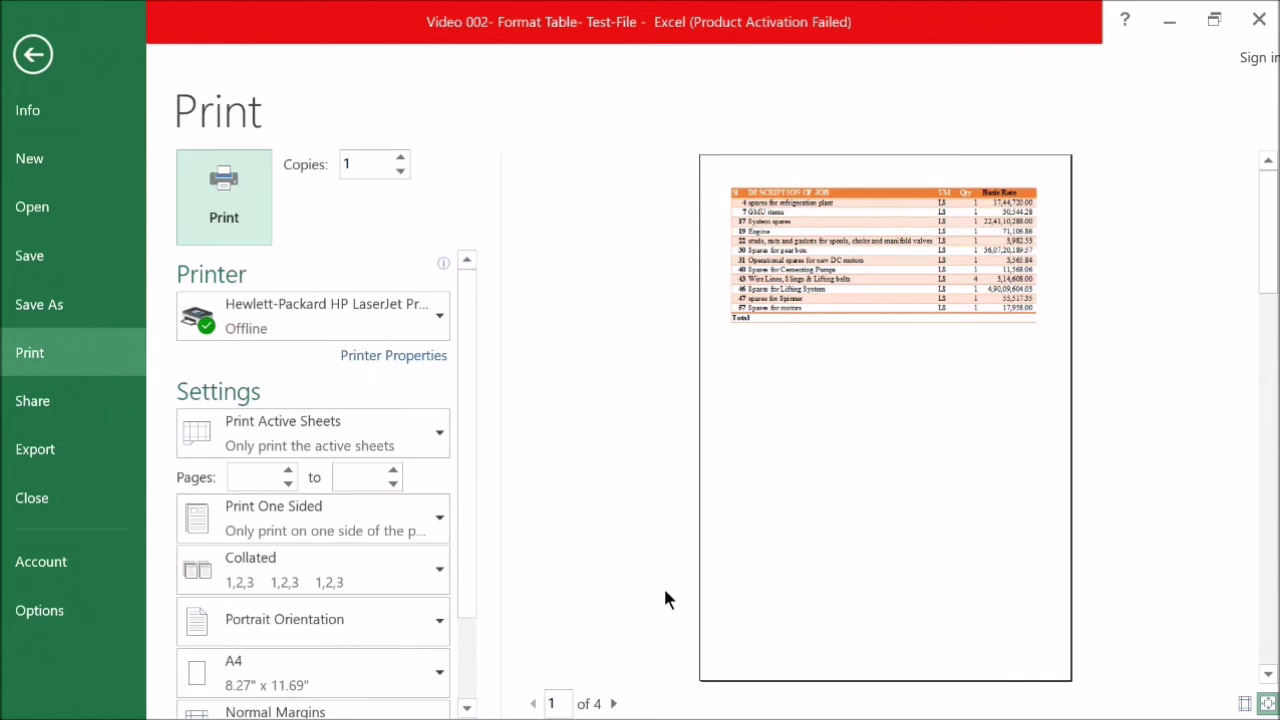
{"action": "left_click", "coordinate": [383, 632]}
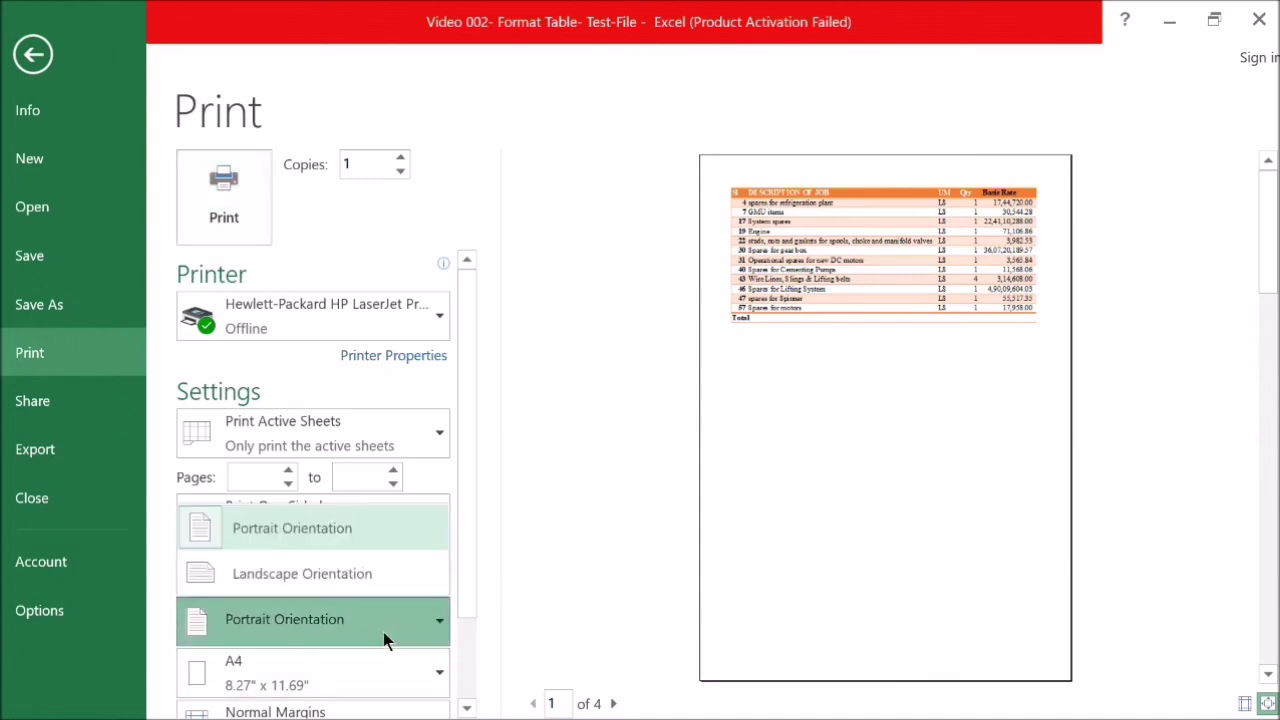
{"action": "left_click", "coordinate": [346, 583]}
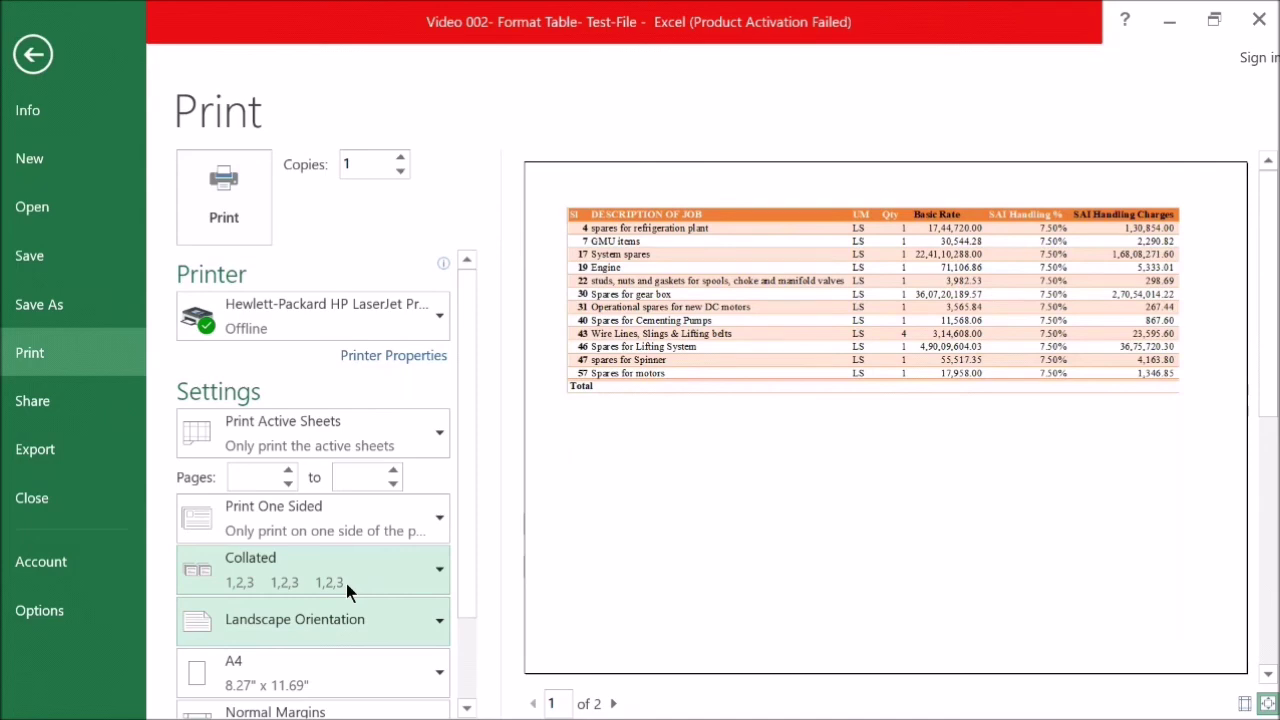
{"action": "key", "text": "Escape"}
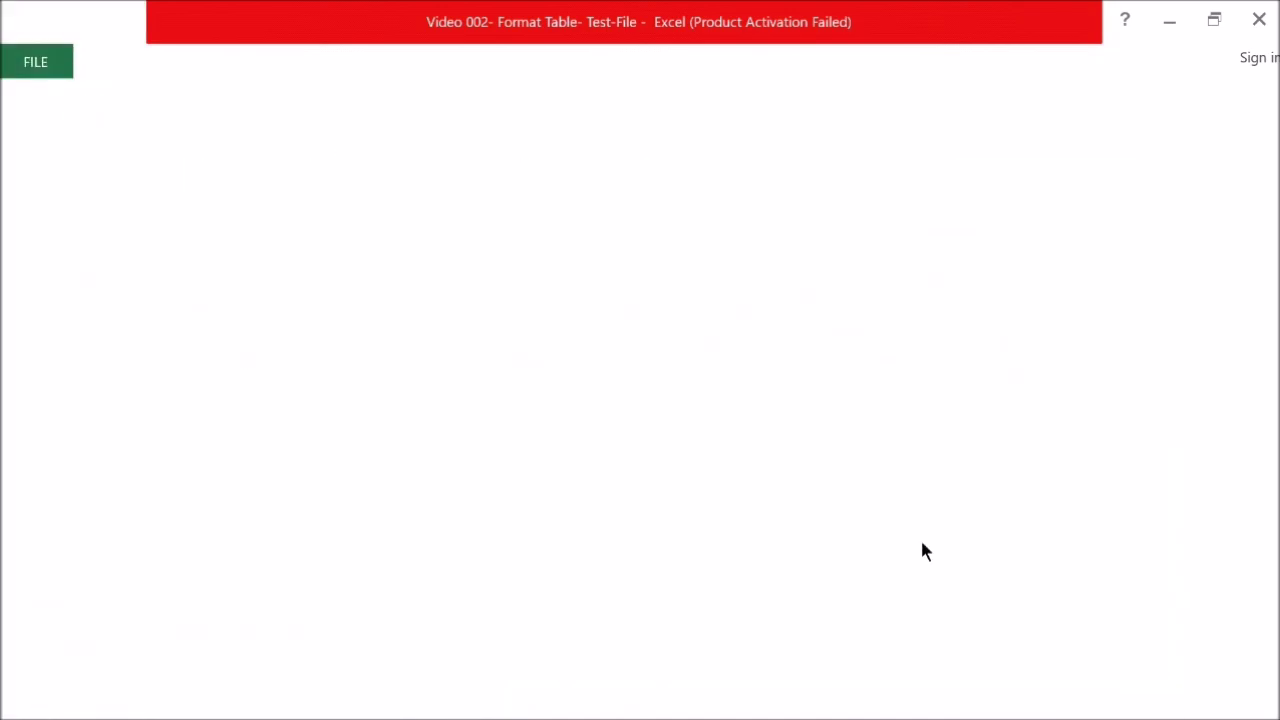